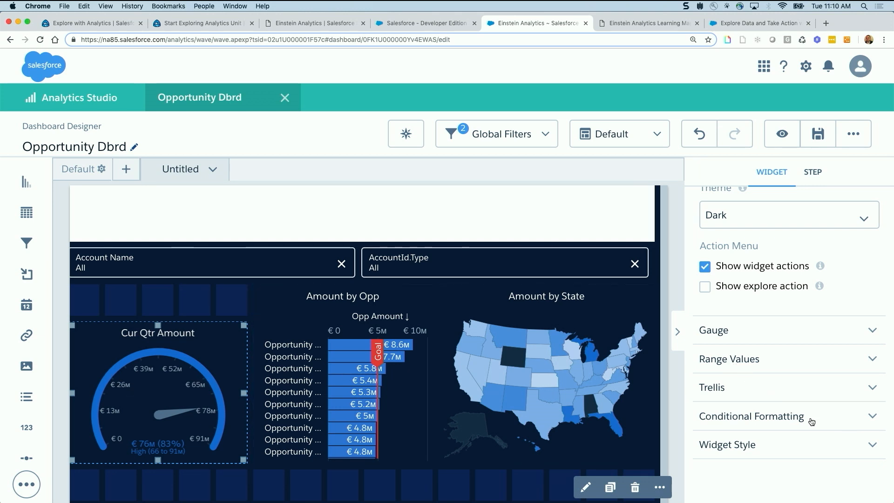
Step: Apply conditional formatting to the Cur Qtr Amount gauge based on Sum of Amount, with the first bin below 26000000
click(781, 418)
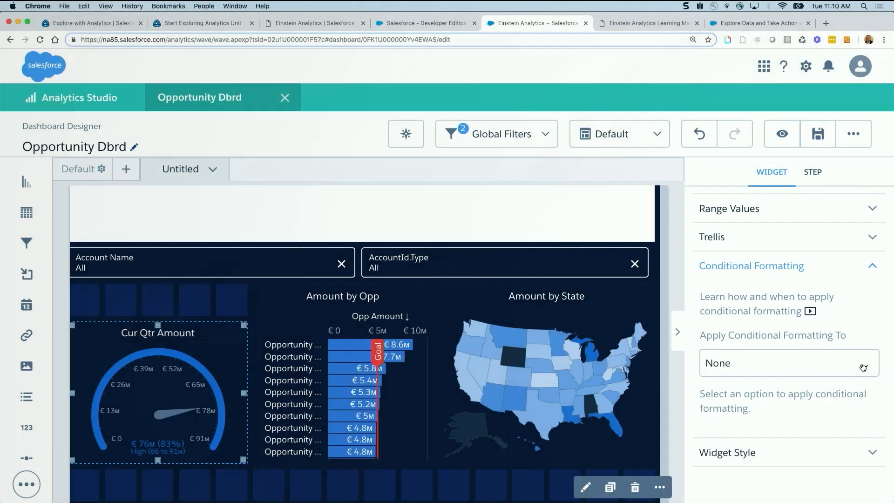
click(863, 368)
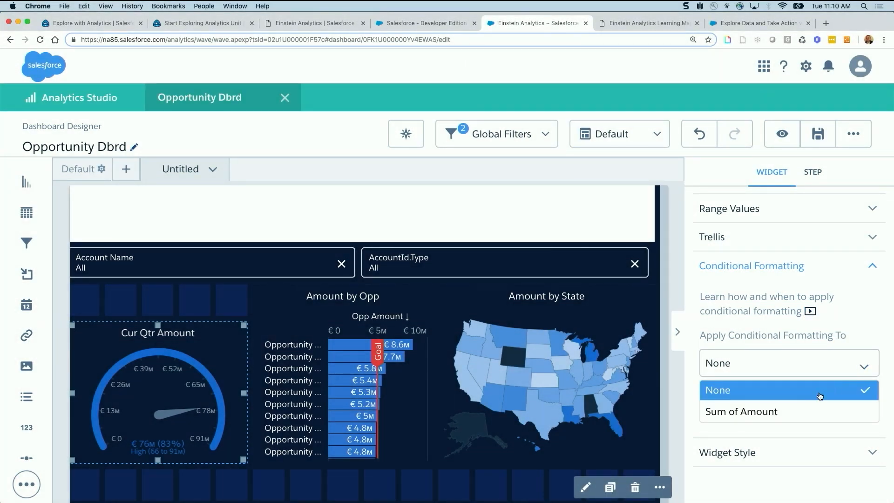
click(759, 416)
scroll(767, 416, down, 3)
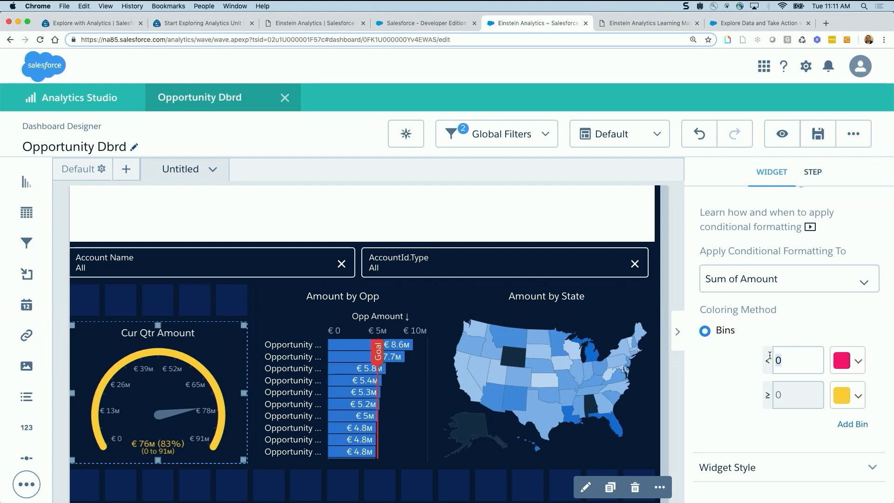
text(26)
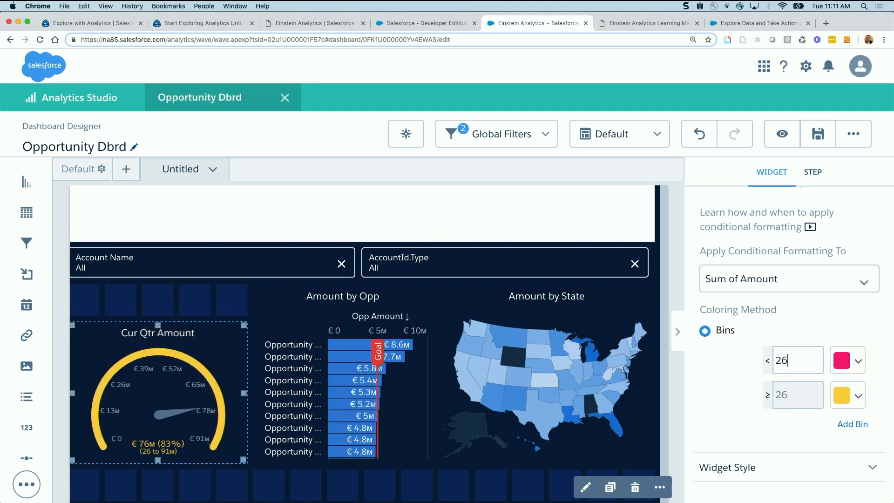
text(000000)
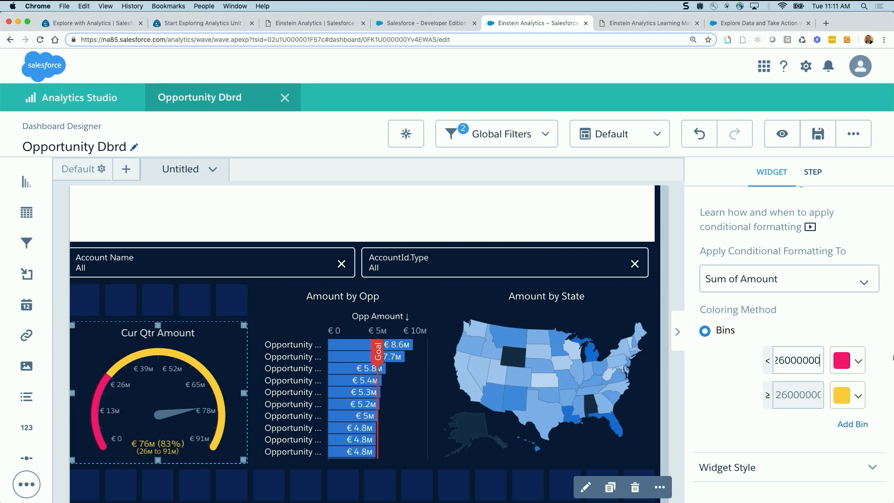
Step: Add a middle bin to the gauge's conditional formatting with an upper limit of 65000000
scroll(828, 377, down, 1)
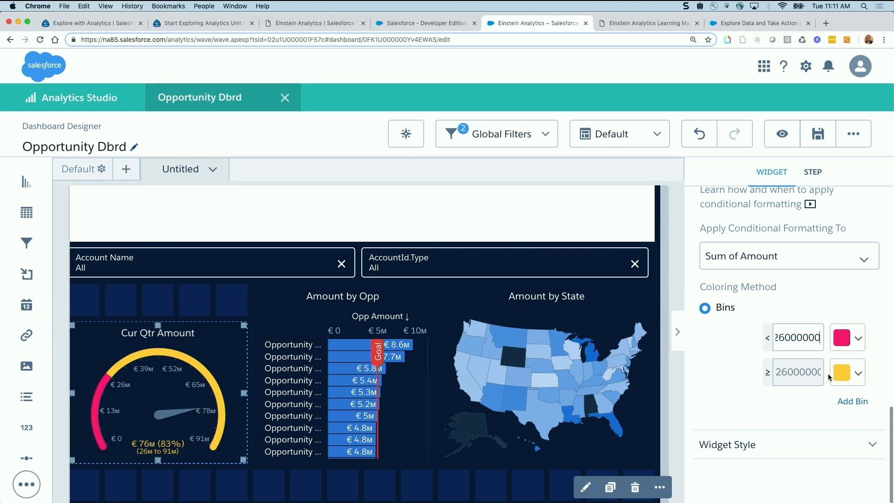
click(847, 403)
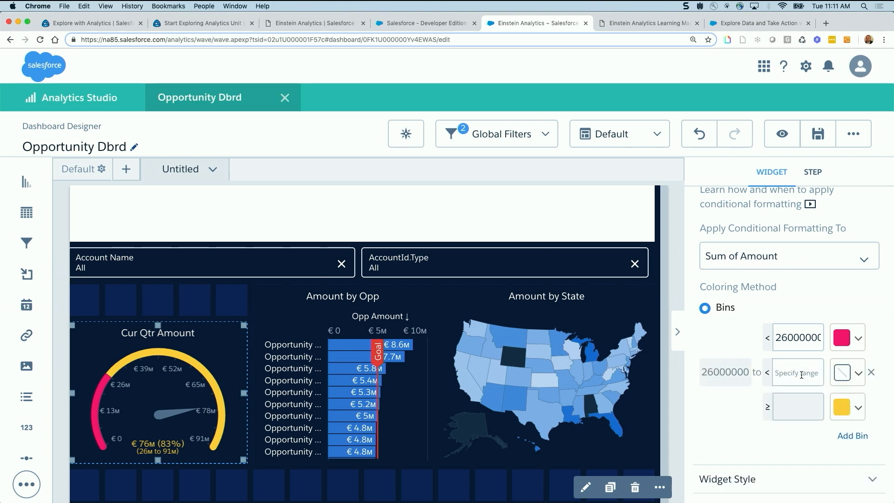
click(801, 375)
text(65)
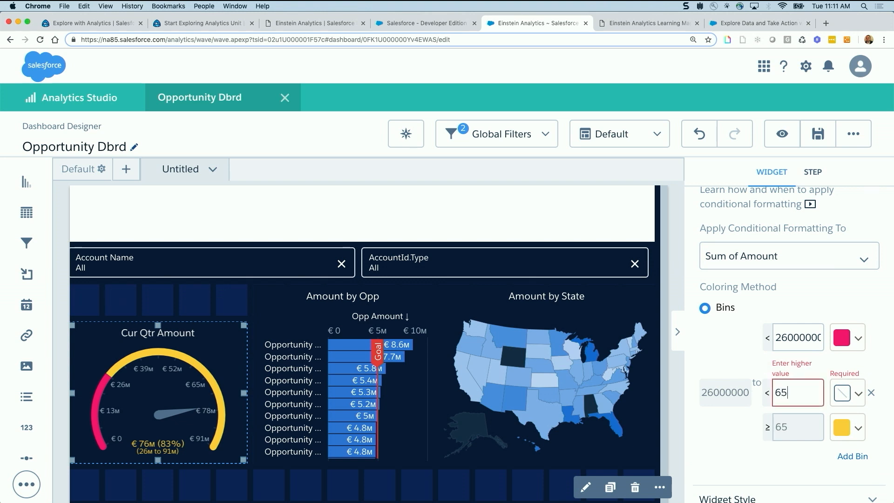
text(000000)
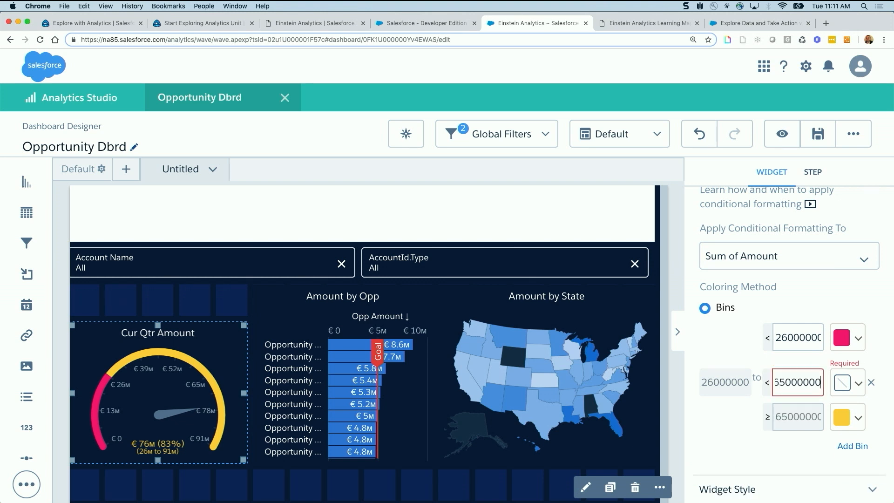
Step: Color the middle bin light yellow and give it the legend label "medium"
click(855, 384)
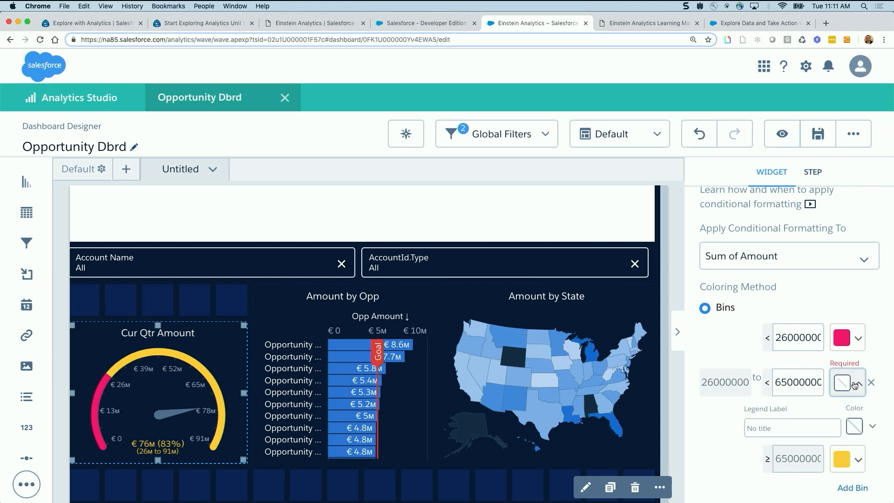
click(855, 426)
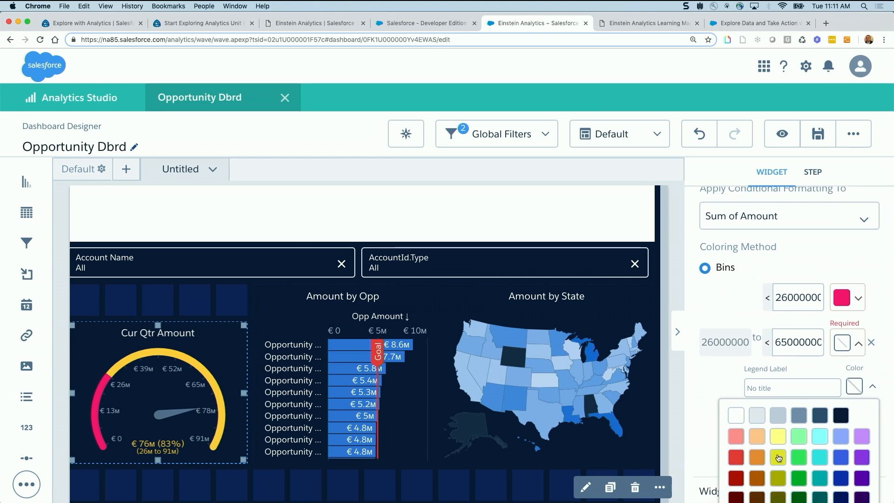
click(777, 437)
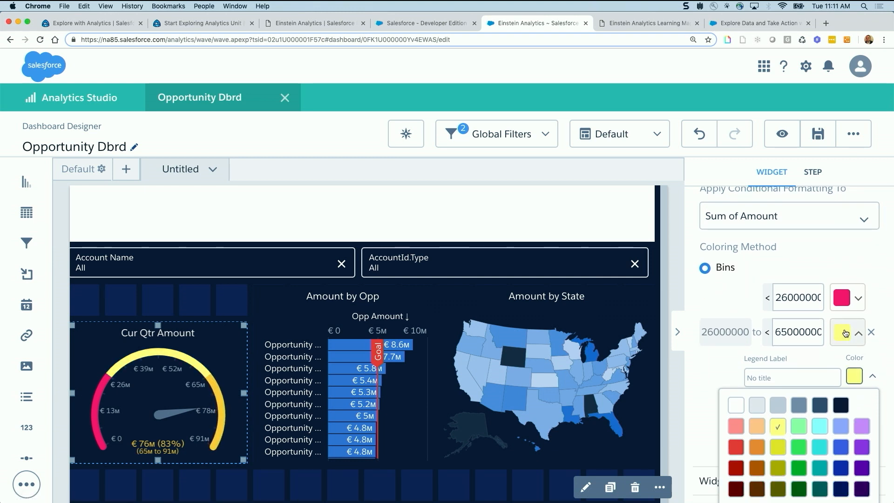
click(768, 378)
text(medium)
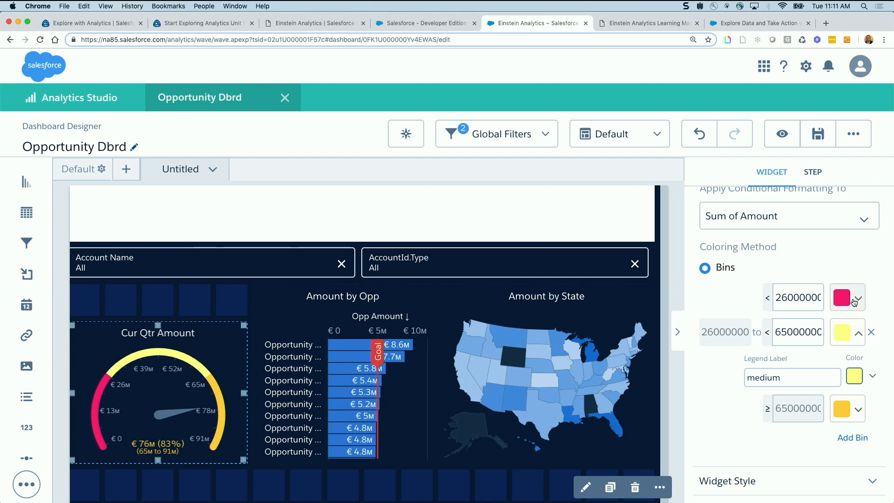
click(858, 333)
Step: Give the lowest bin the legend label "low"
click(857, 307)
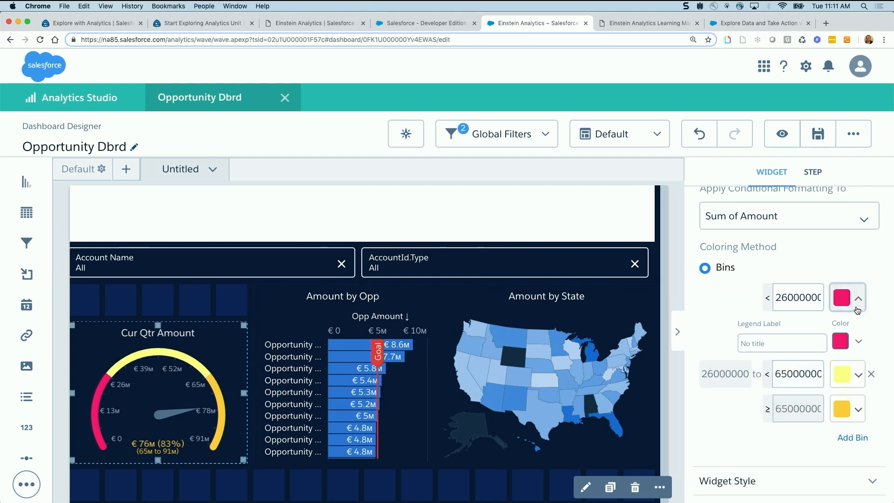
click(741, 343)
text(low)
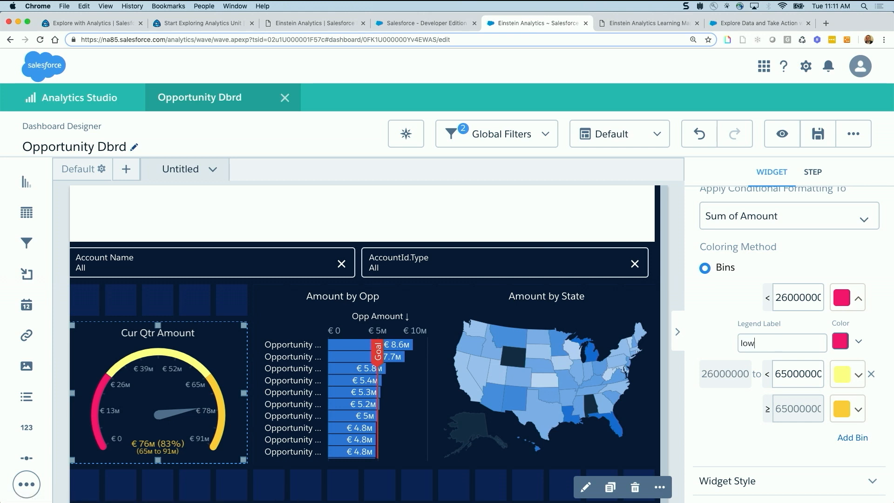
click(858, 298)
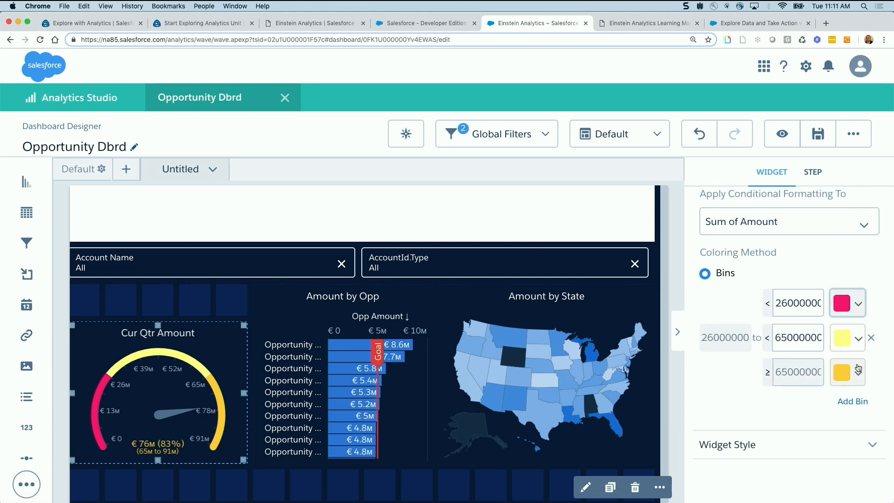
Step: Color the highest bin green with the legend label "high", and save the dashboard
click(846, 374)
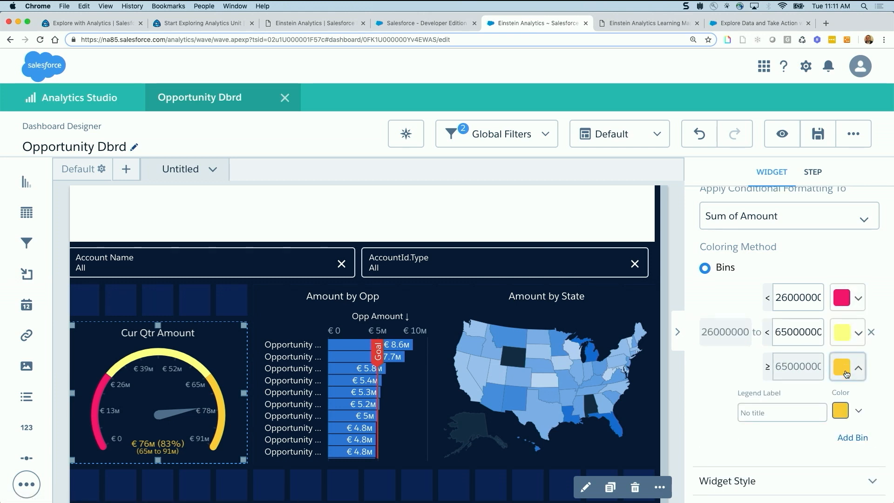
click(844, 412)
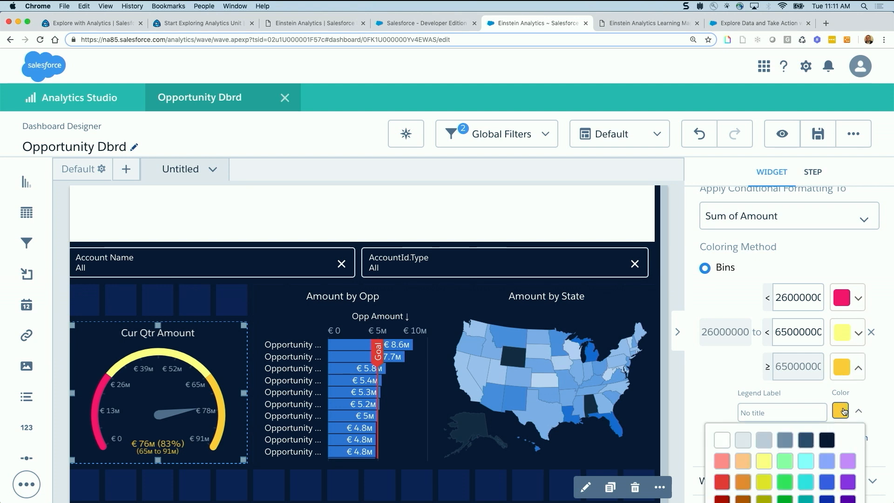
click(785, 482)
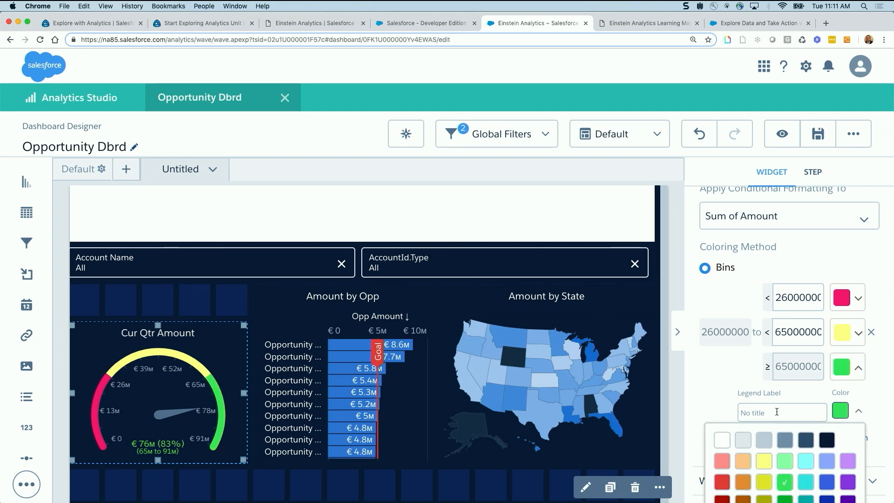
text(high)
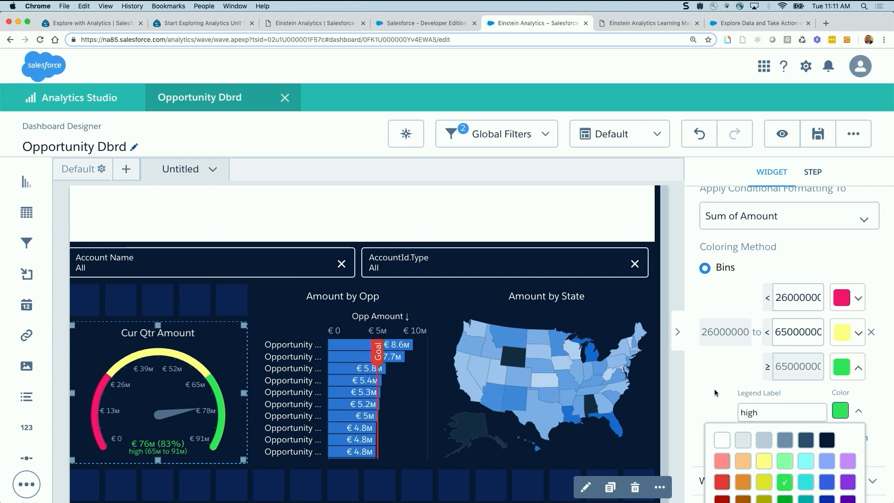
click(778, 401)
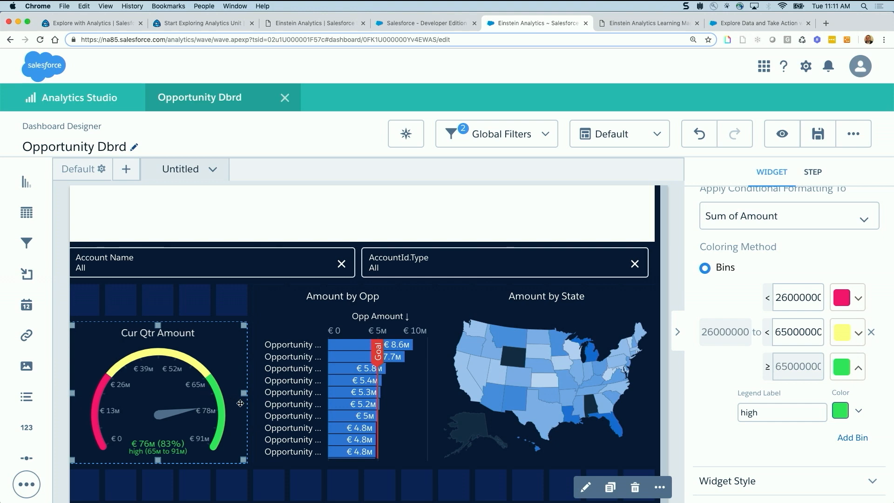
key(super+s)
Step: Narrow the Amount by State map, shift the Amount by Opp chart toward it, and widen the Cur Qtr Amount gauge into the freed space
click(501, 355)
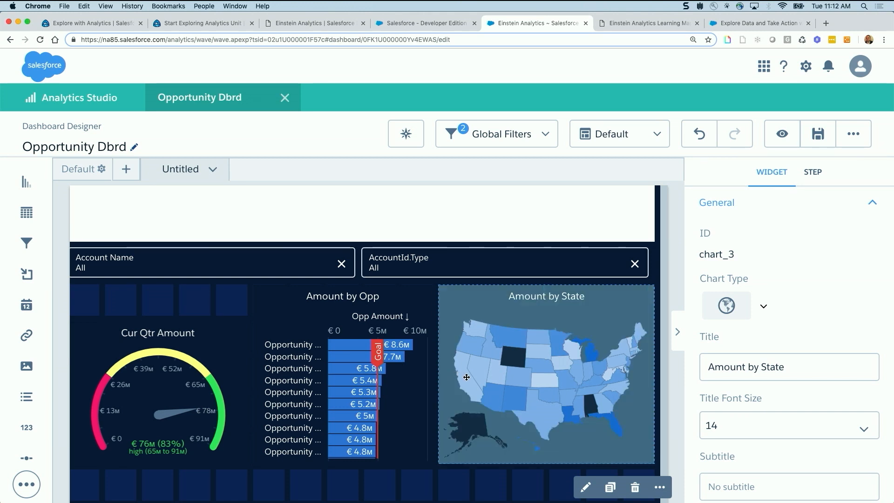
drag(471, 380, 478, 379)
drag(400, 378, 438, 380)
click(245, 393)
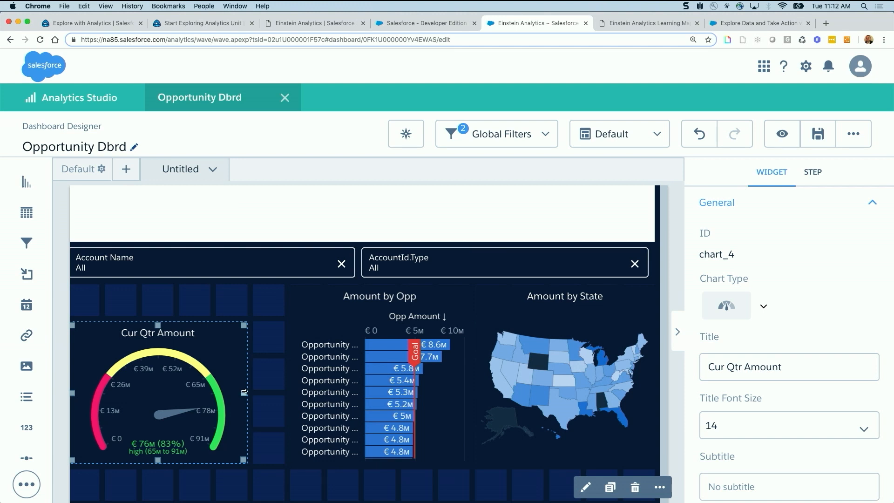
drag(245, 393, 268, 393)
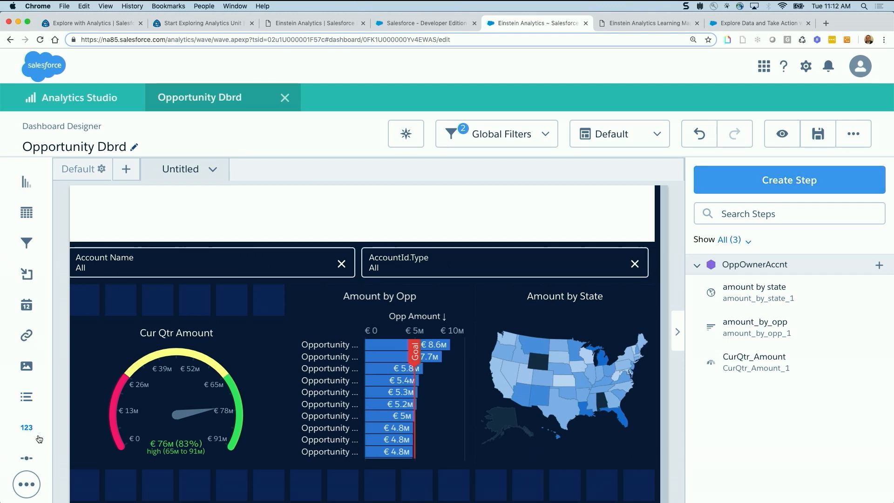
Step: Create a new step from the OppOwnerAccnt dataset and name it custom_quarter_selection
click(778, 184)
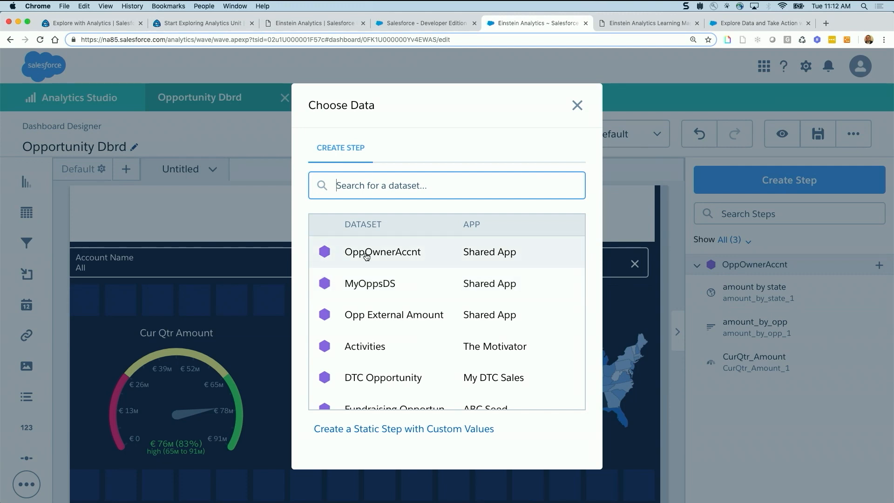
click(369, 257)
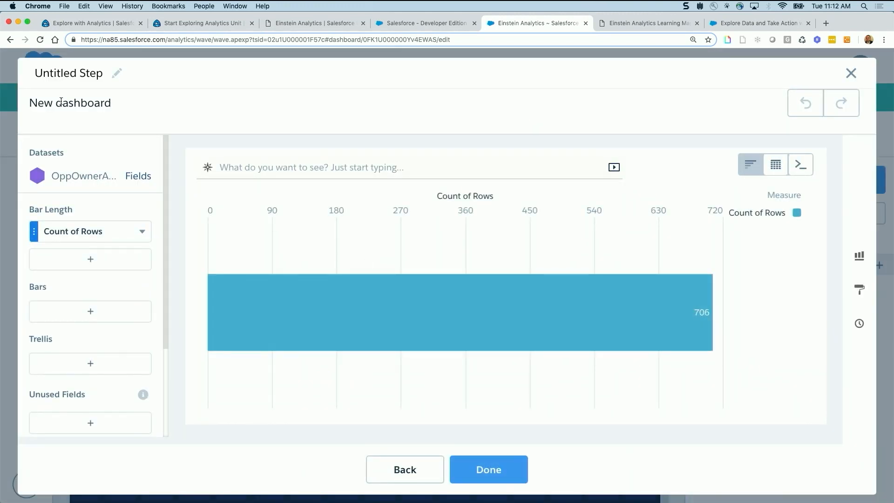
click(62, 77)
text(cut)
key(BackSpace)
text(stom)
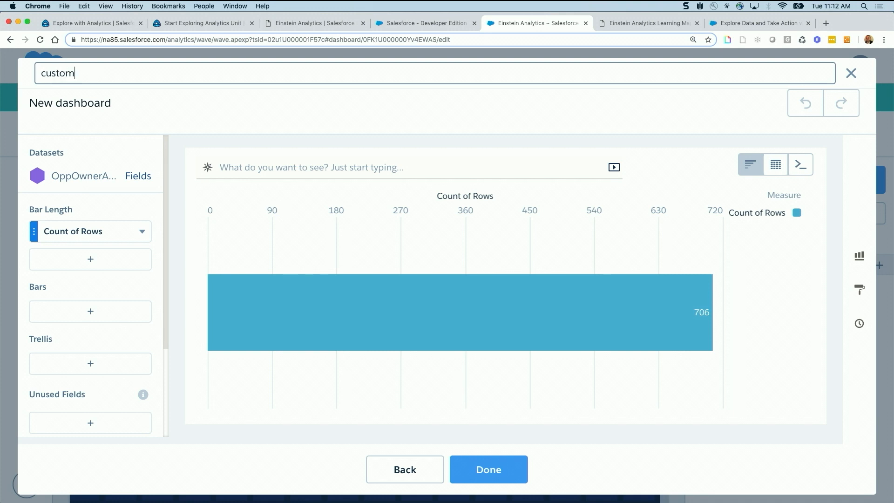
text(_quarter_selection)
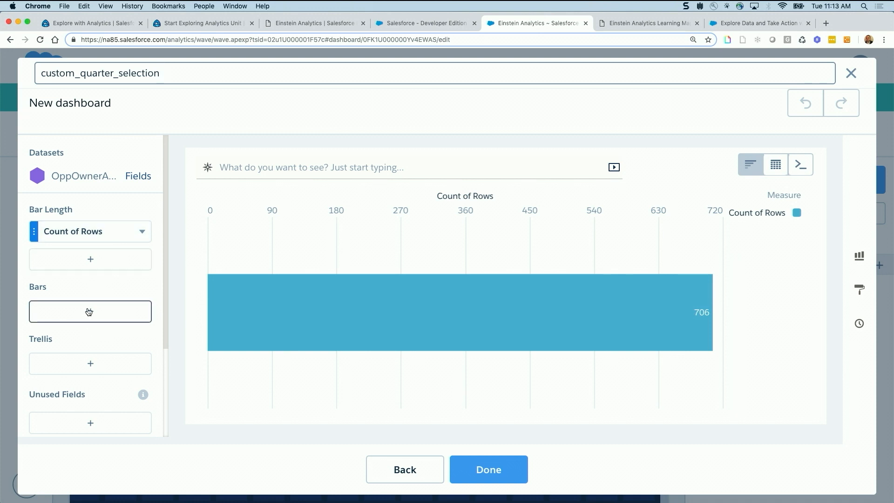
Step: Group the step's bars by the Custom Qtr dimension
click(89, 312)
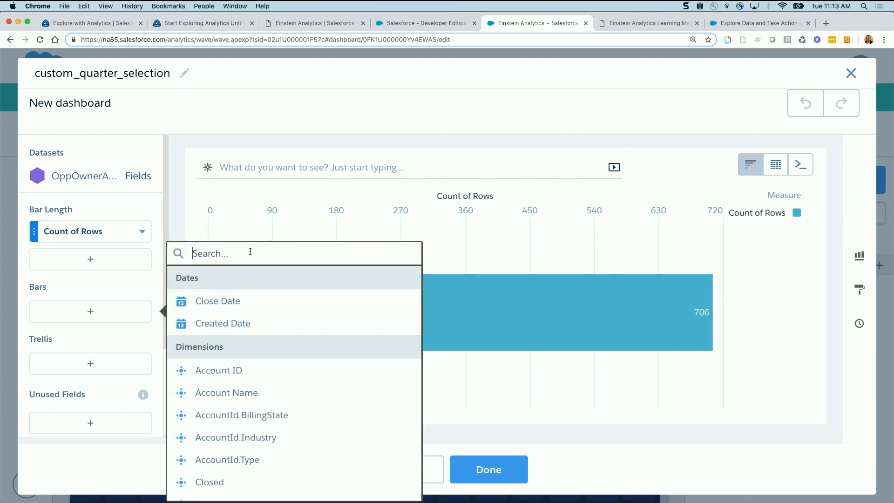
text(custom)
key(BackSpace)
key(BackSpace)
key(BackSpace)
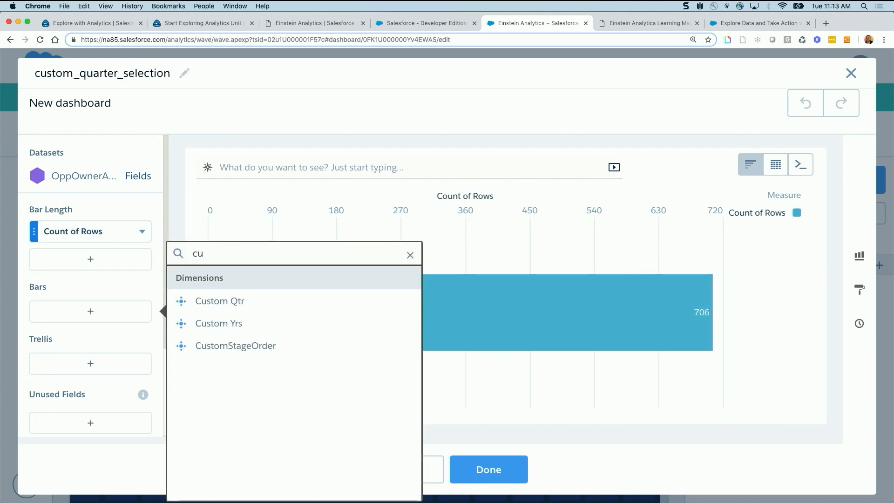
click(225, 302)
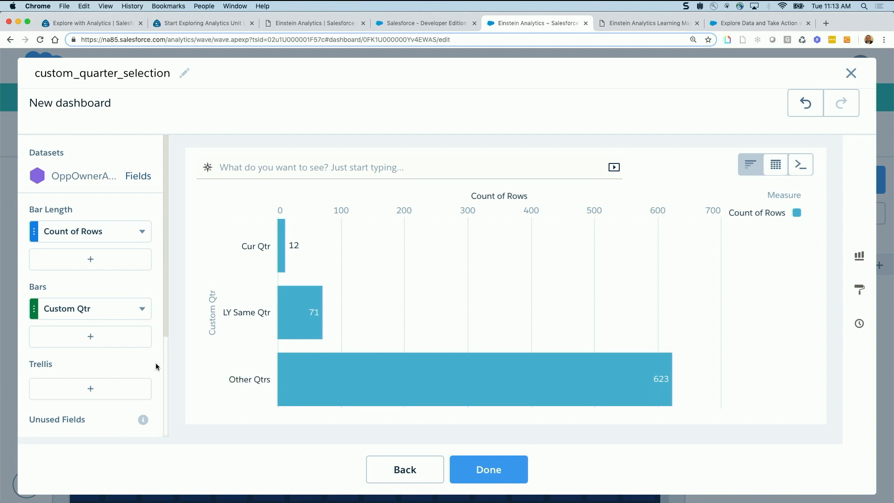
Step: Filter the step to the Custom Qtr values Cur Qtr and LY Same Qtr, and finish the step
scroll(156, 366, down, 2)
scroll(156, 367, down, 1)
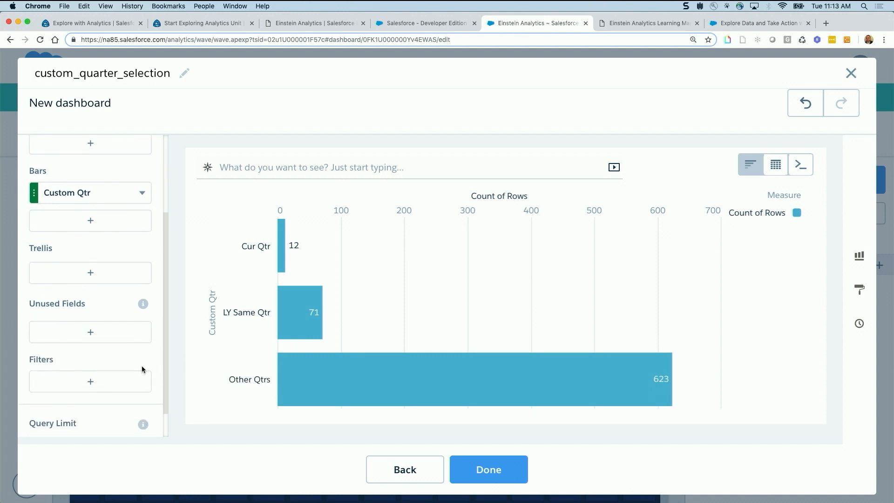
click(90, 381)
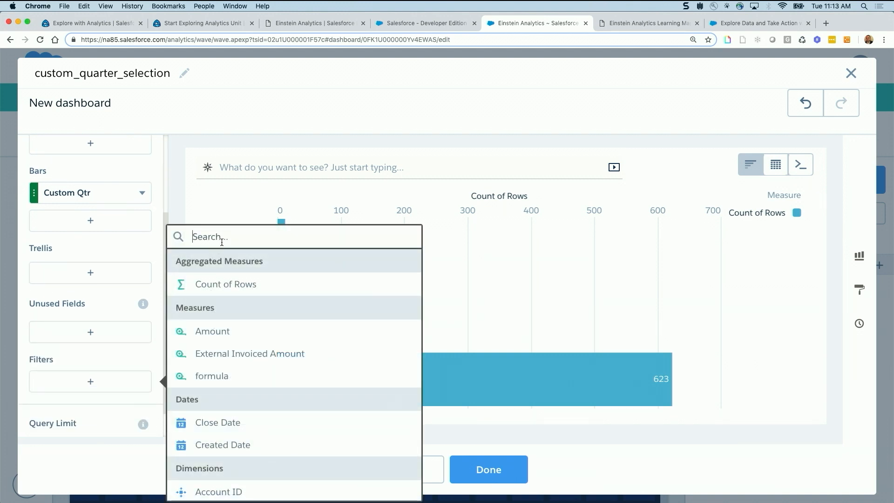
text(custom)
click(242, 285)
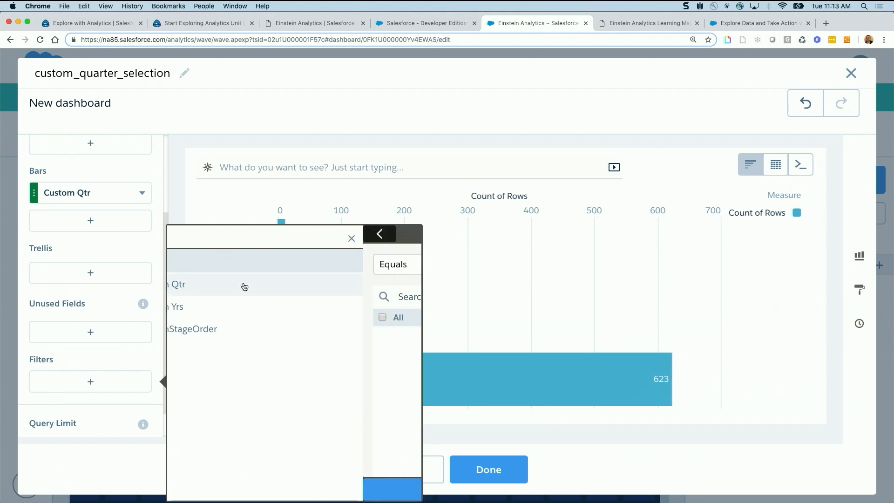
click(194, 340)
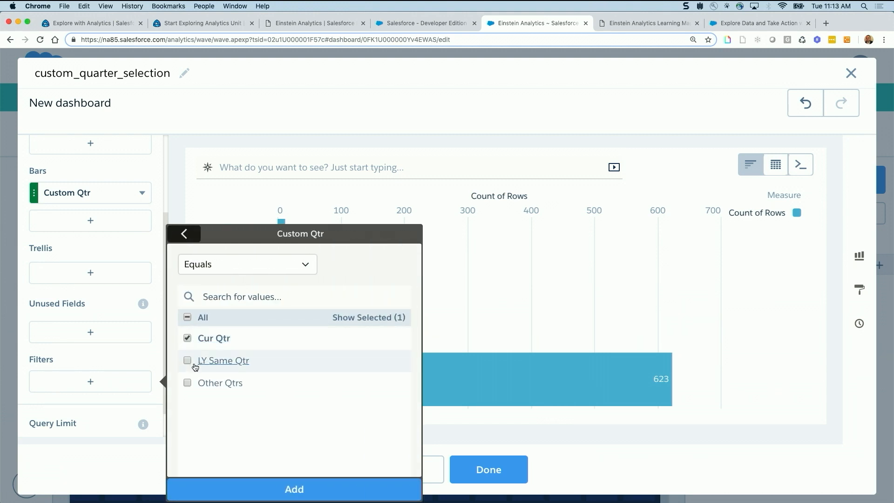
click(188, 361)
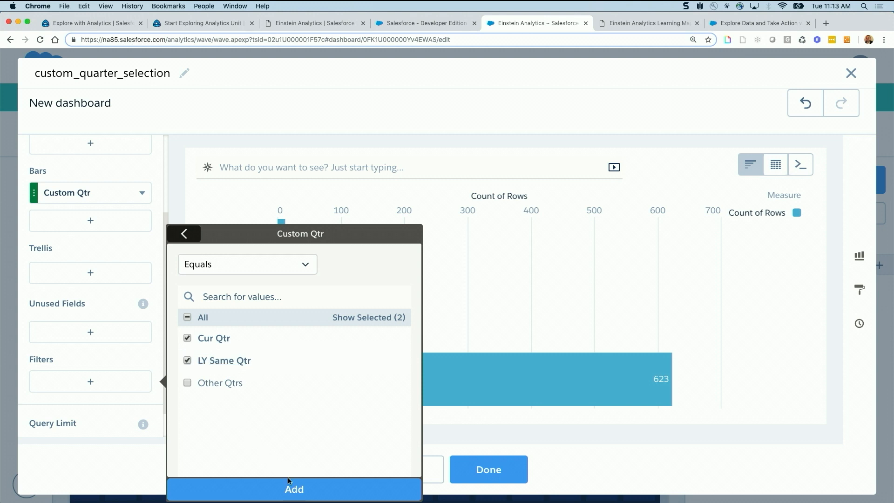
click(296, 490)
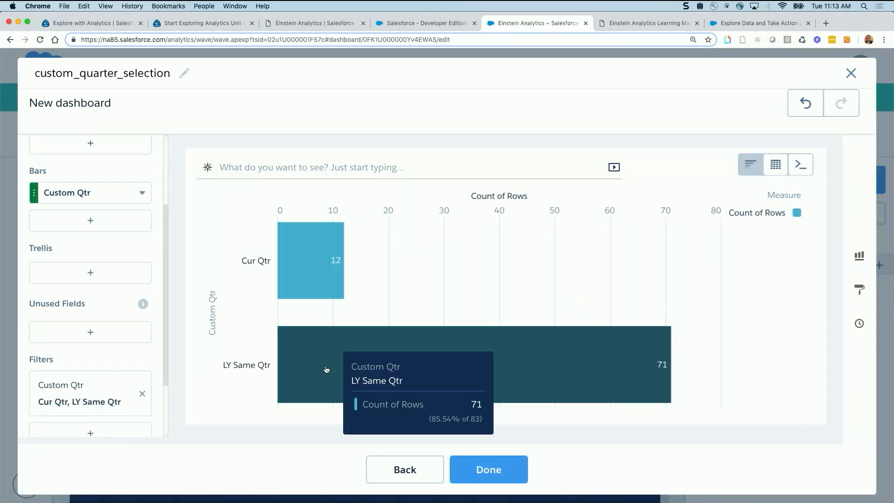
click(493, 473)
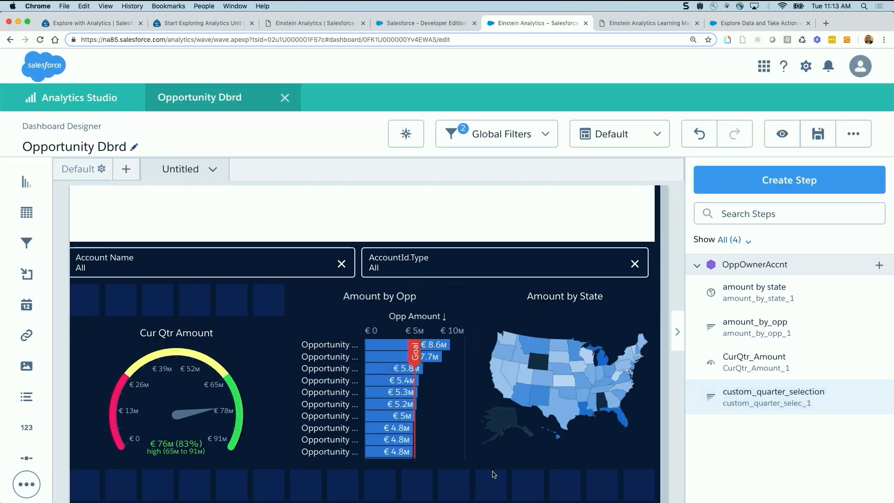
Step: Place a toggle widget directly above the Cur Qtr Amount gauge and assign it the custom_quarter_selection step
click(28, 484)
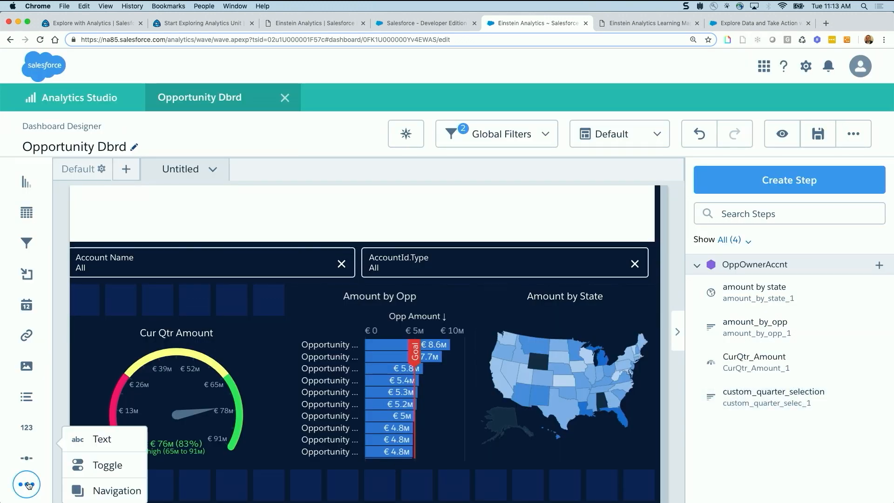
drag(105, 453, 112, 328)
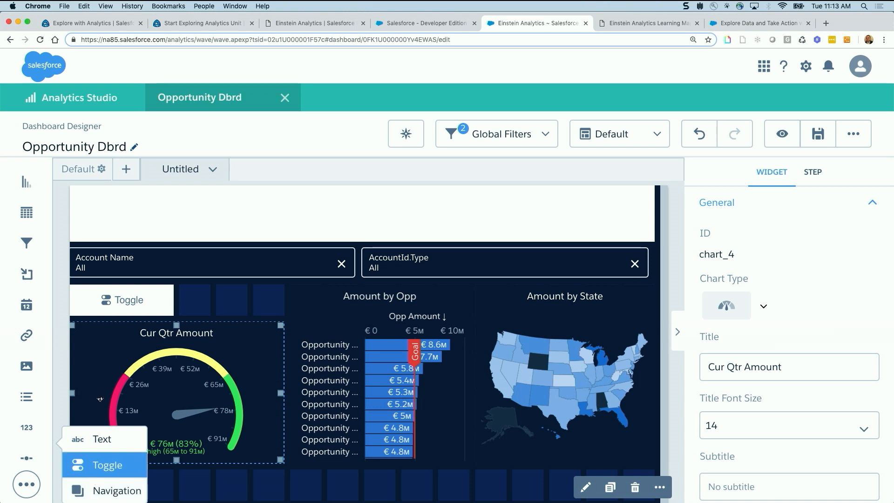
click(213, 308)
drag(764, 396, 217, 305)
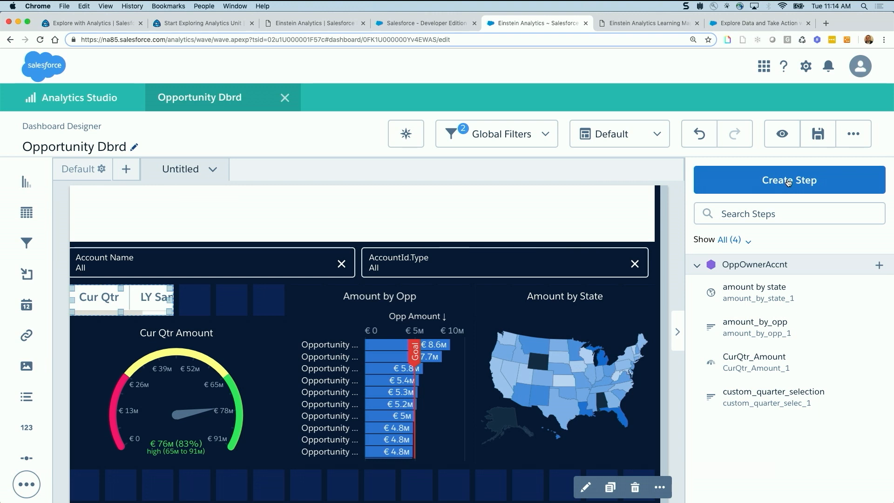
Step: Clone the custom_quarter_selection step
mouse_move(880, 396)
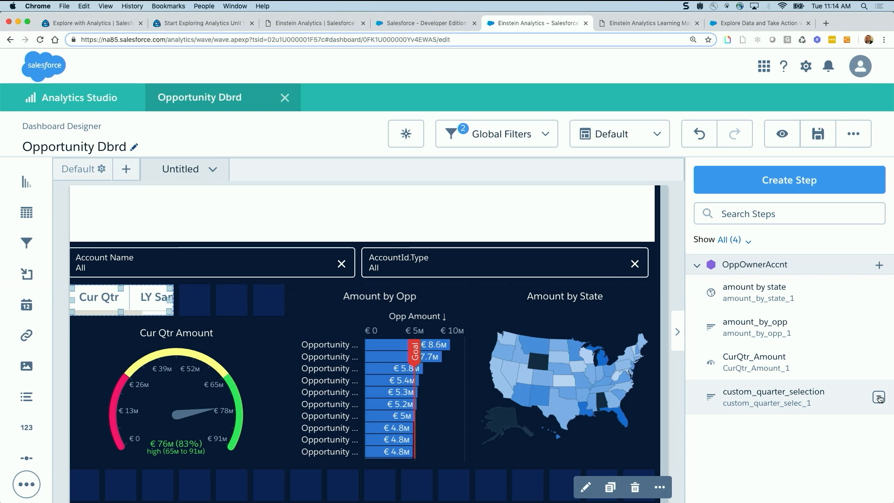
click(880, 397)
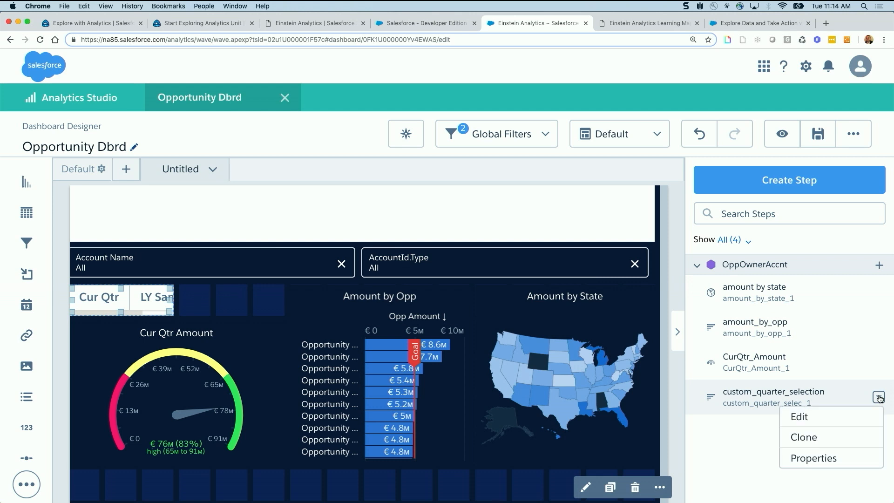
click(837, 435)
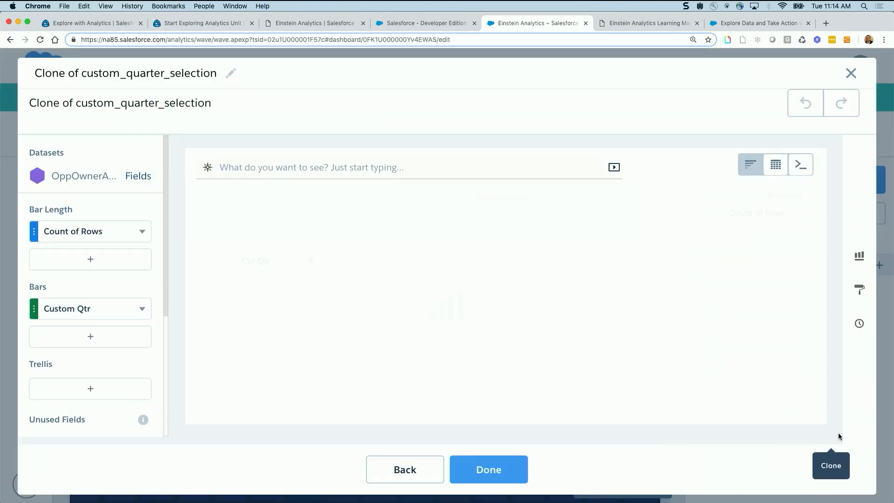
Step: Rename the cloned step as custom_year_selection
click(76, 73)
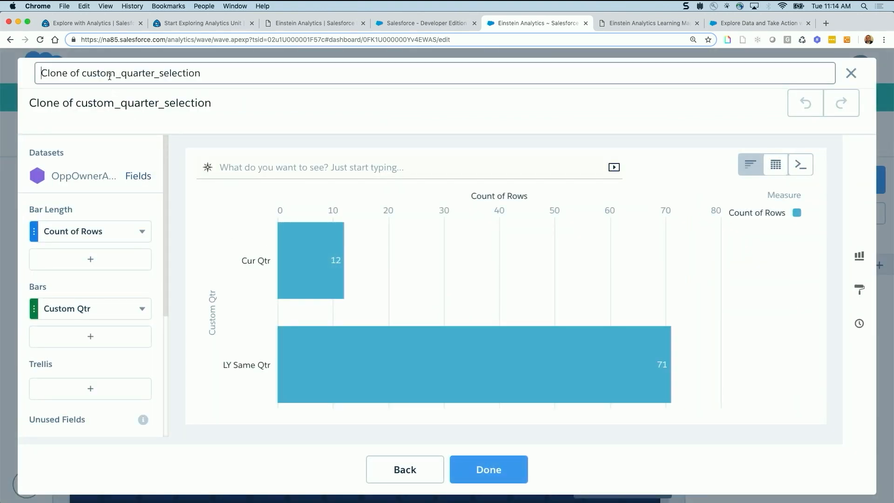
drag(82, 73, 4, 79)
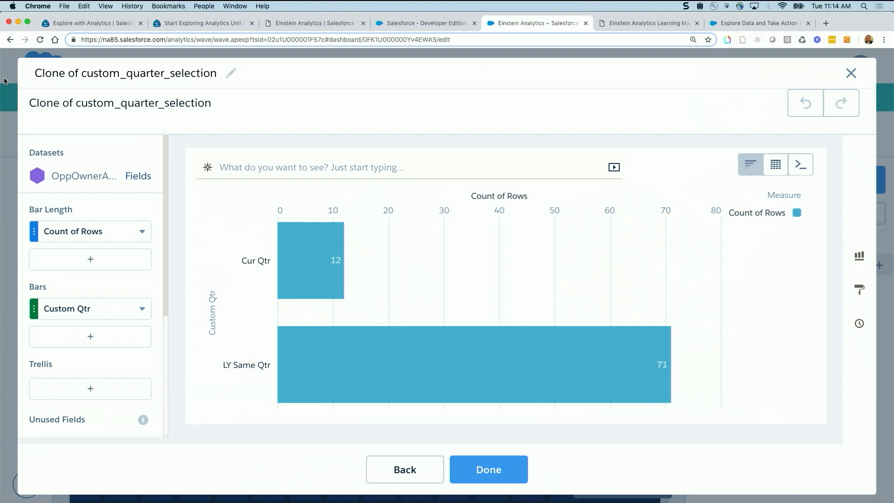
mouse_move(82, 73)
mouse_down()
mouse_move(28, 68)
mouse_move(27, 57)
mouse_up()
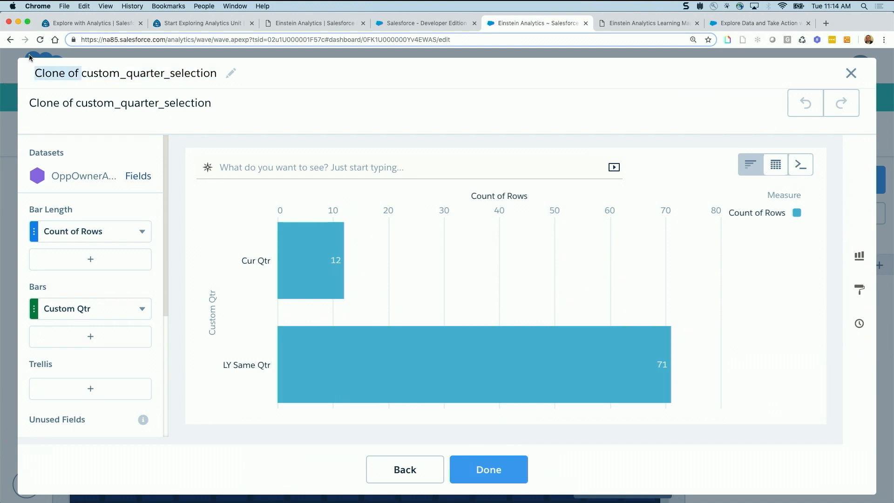
click(81, 68)
drag(81, 68, 28, 76)
key(BackSpace)
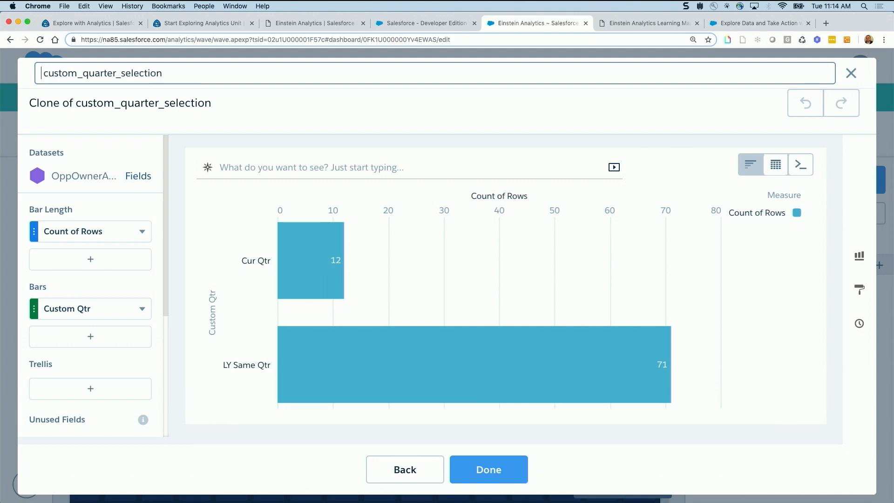
key(BackSpace)
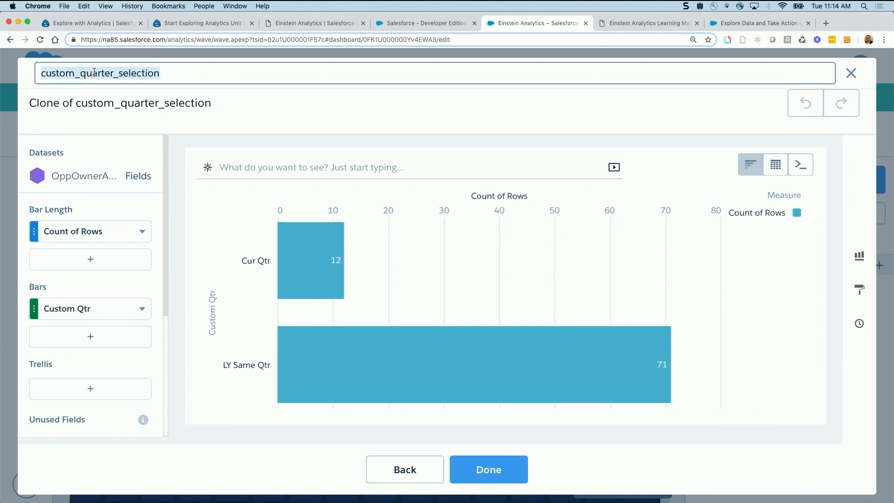
drag(113, 73, 89, 70)
text(year)
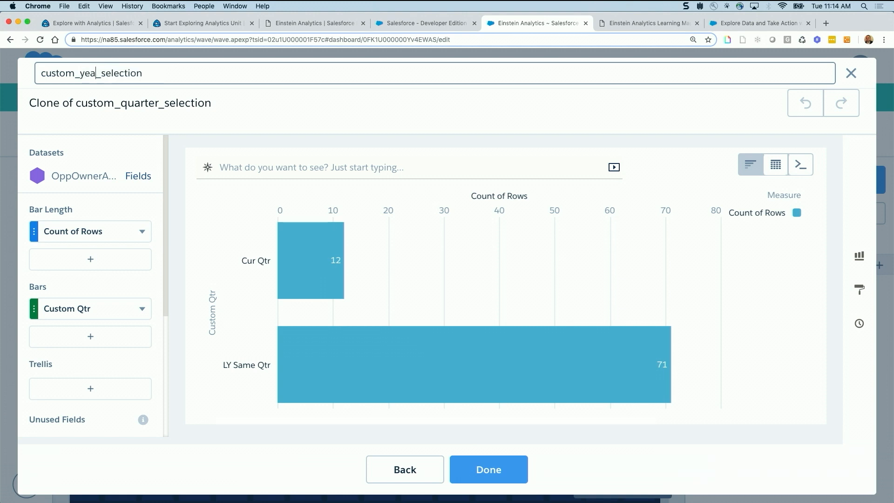
click(135, 118)
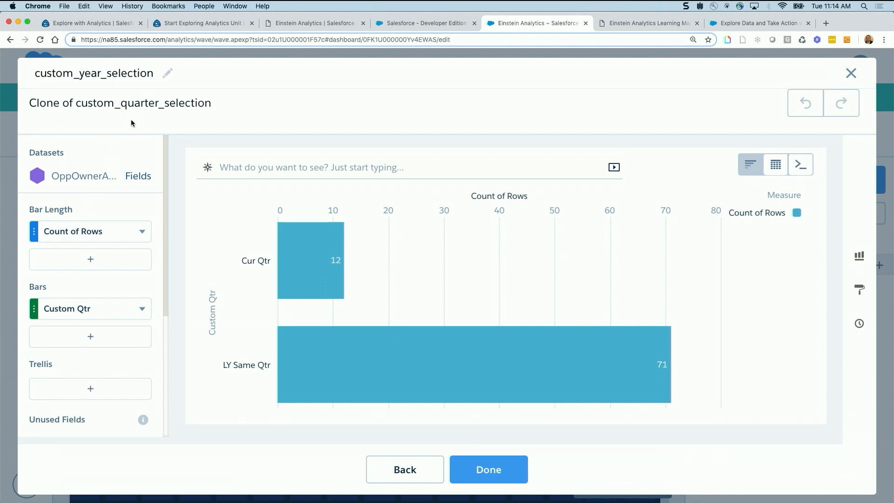
Step: Change the cloned step's bar grouping to the Custom Yrs dimension
scroll(74, 310, down, 3)
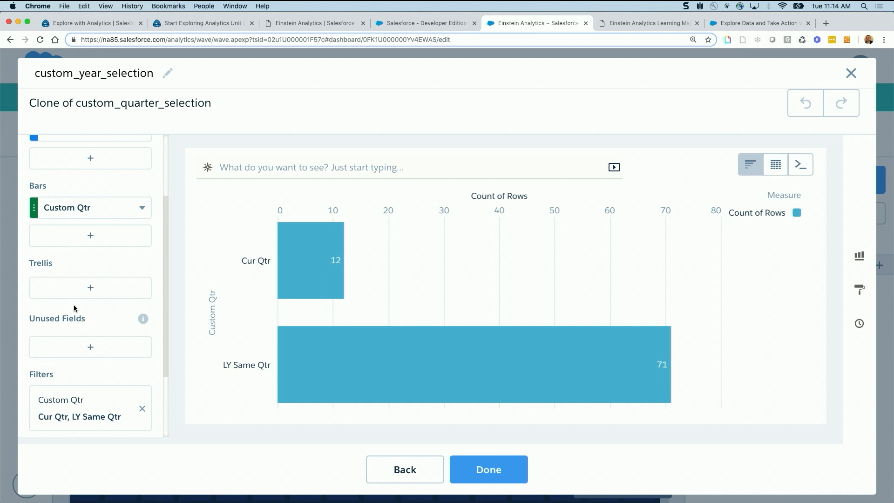
scroll(70, 209, down, 1)
click(69, 179)
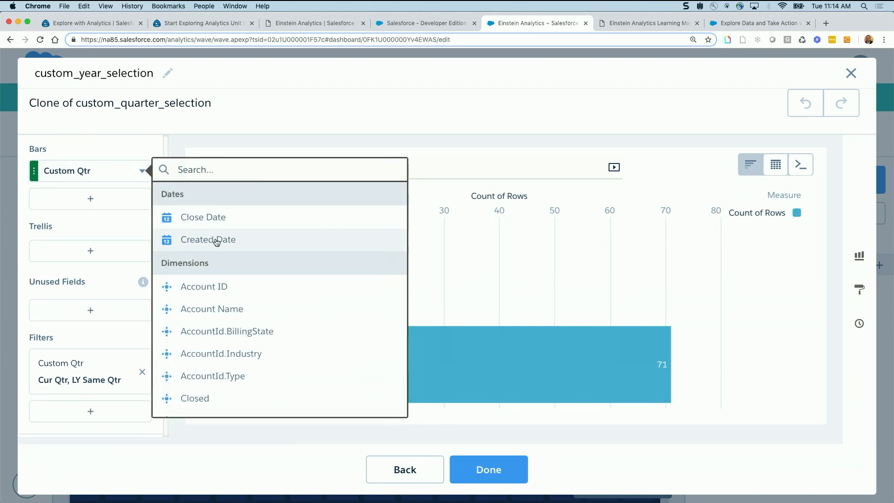
text(cust)
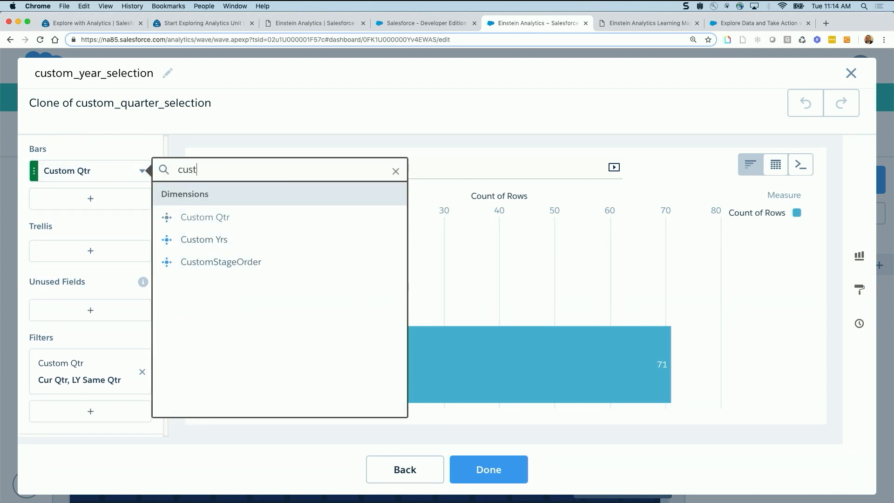
click(223, 239)
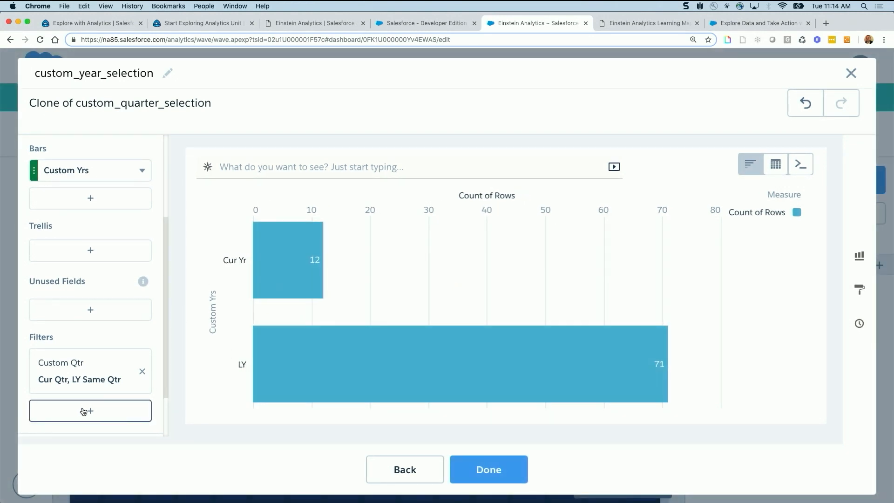
Step: Replace the Custom Qtr filter with a Custom Yrs filter equal to Cur Yr and LY, and finish the step
click(73, 383)
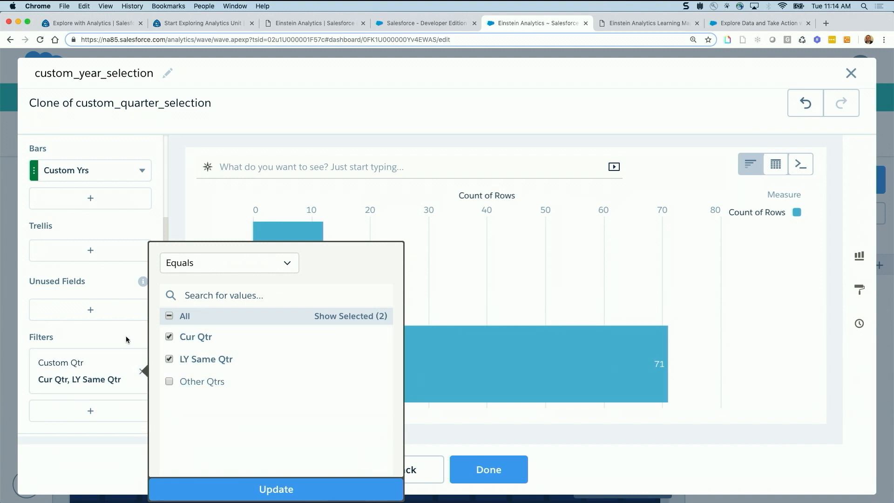
click(142, 371)
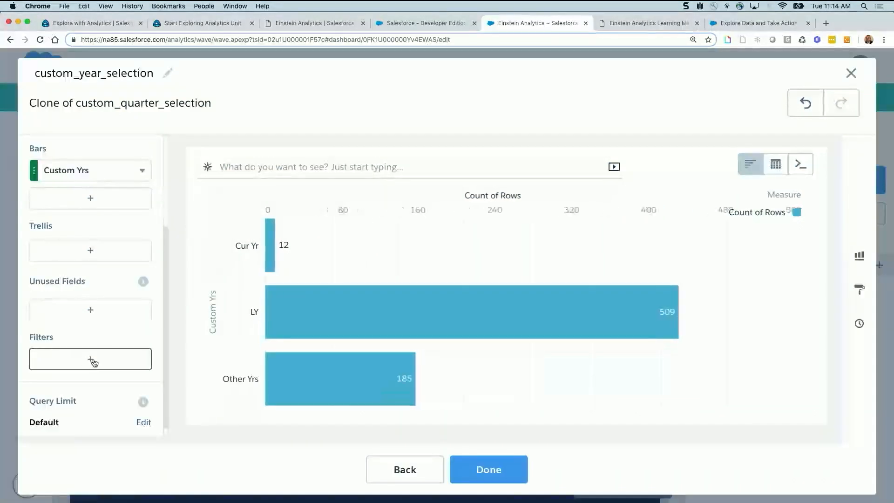
click(93, 359)
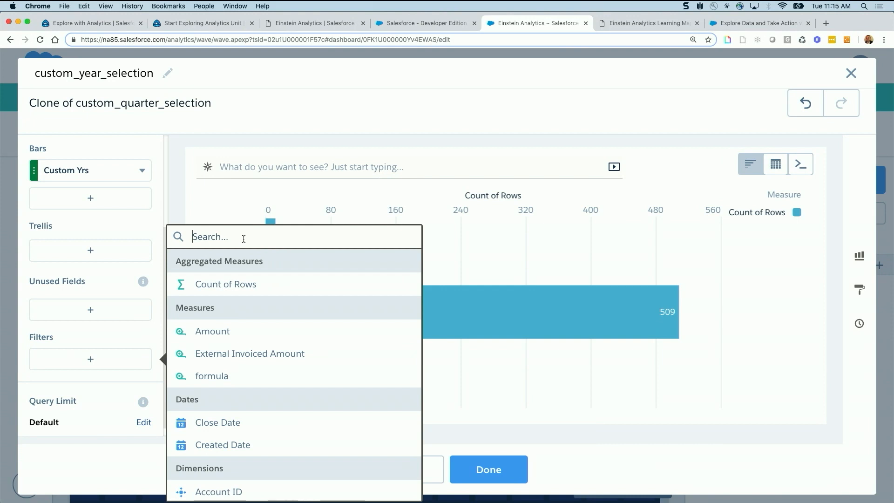
text(cust)
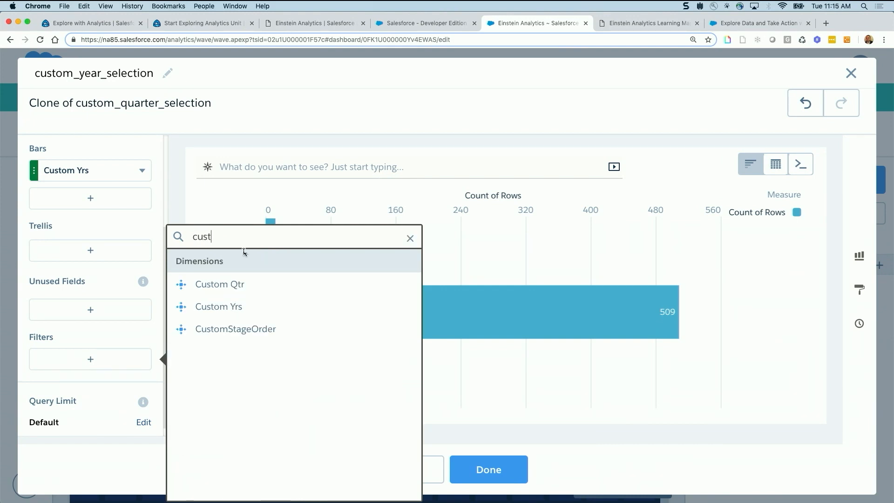
click(240, 307)
click(188, 339)
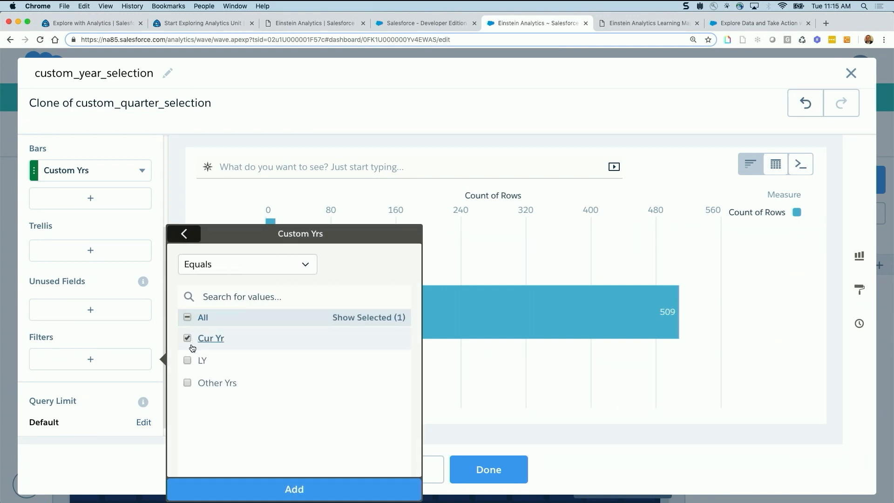
click(188, 360)
click(279, 488)
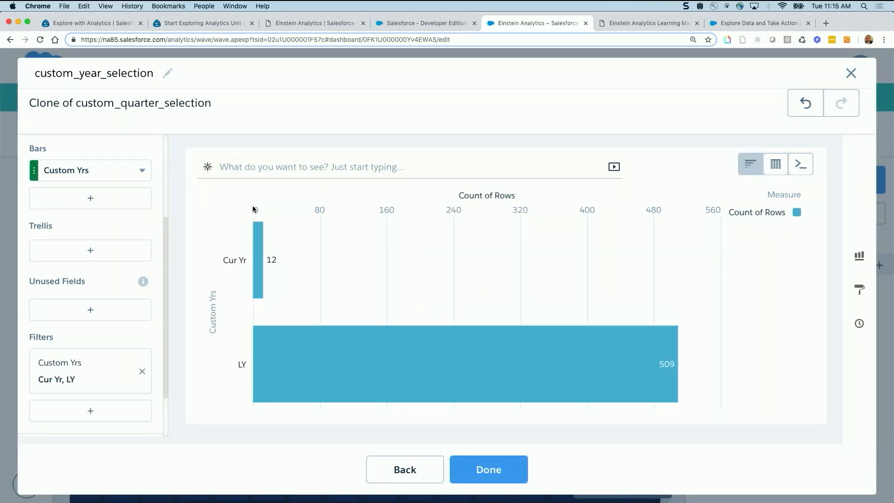
click(499, 459)
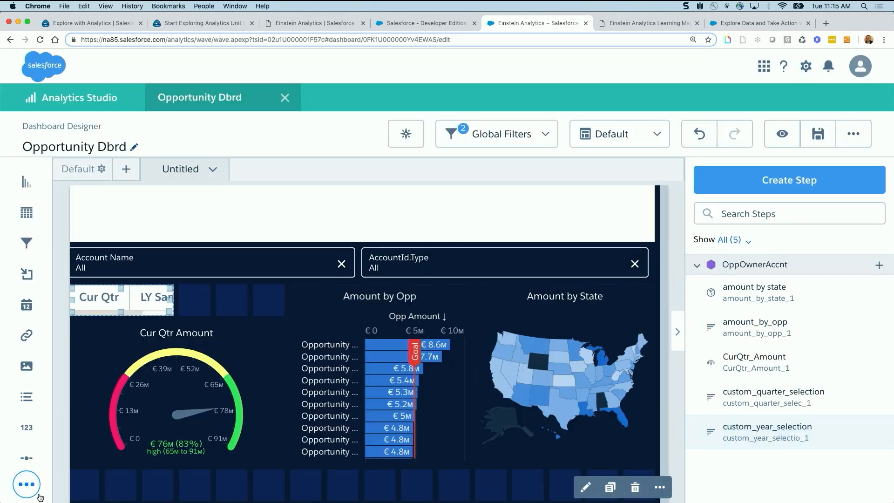
Step: Place a second toggle beside the quarter toggle, assign it the custom_year_selection step, and save the dashboard
click(33, 490)
drag(105, 465, 236, 309)
drag(772, 445, 257, 306)
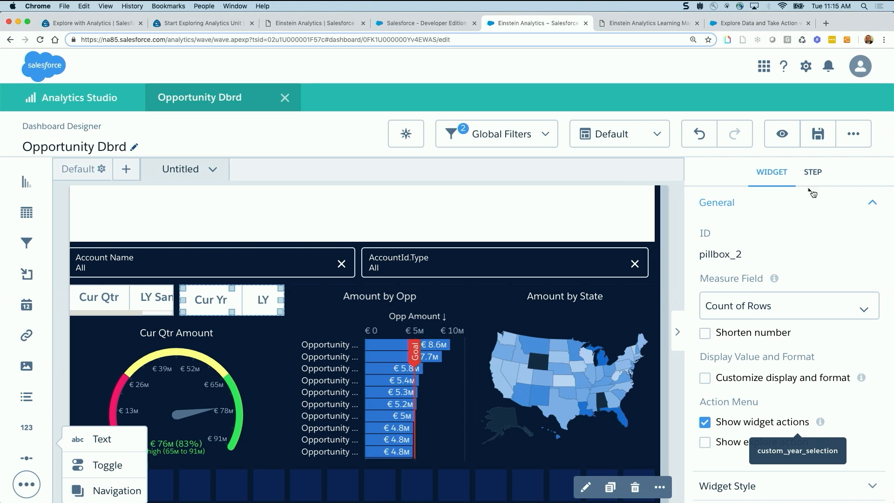
key(super+s)
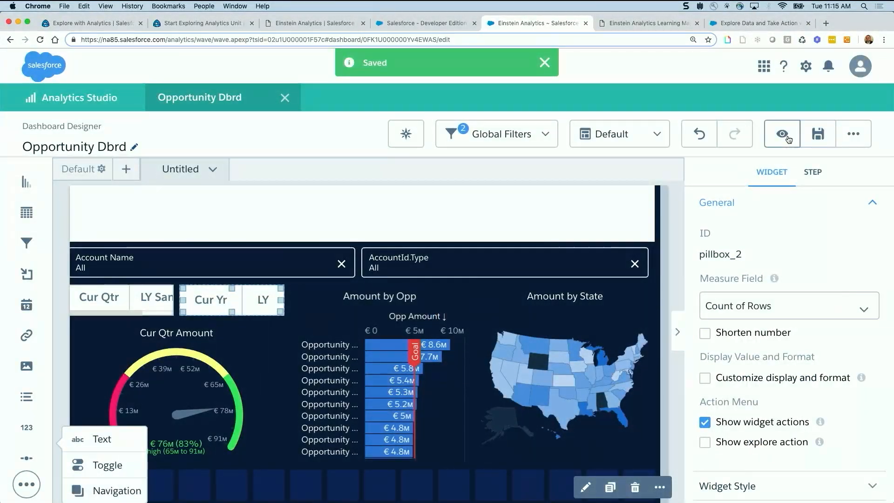
Step: Preview the dashboard and test the quarter toggle by selecting Cur Qtr
click(783, 134)
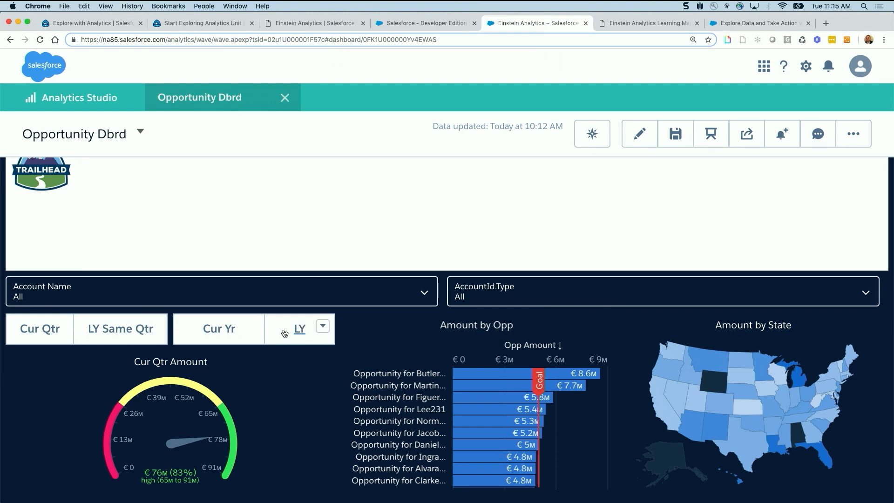
click(41, 333)
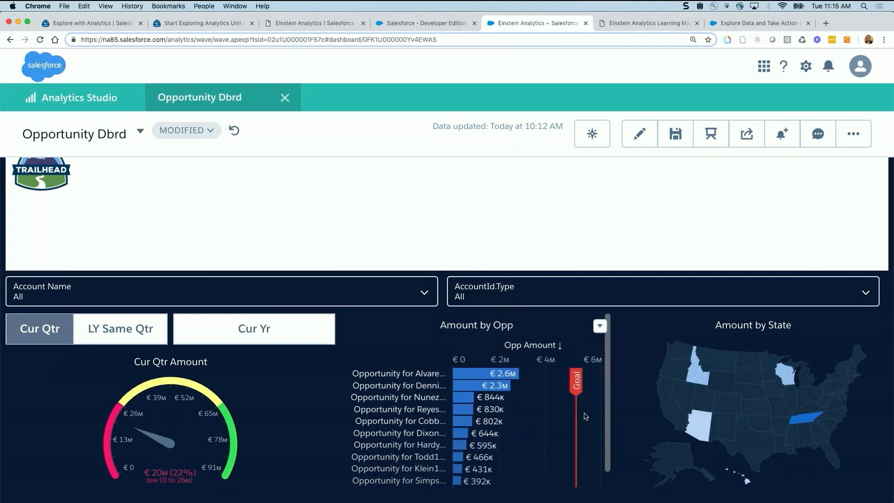
Step: Test the toggles in the preview by selecting LY Same Qtr and LY, and clear both selections
click(121, 328)
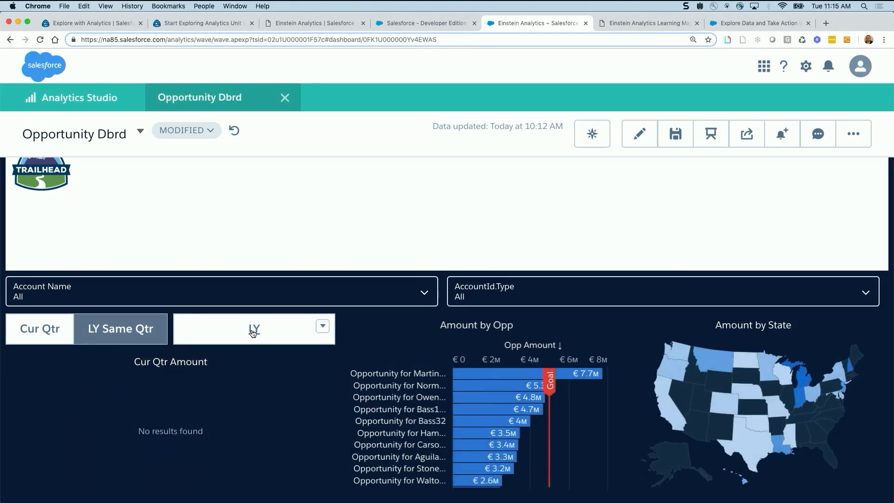
click(253, 331)
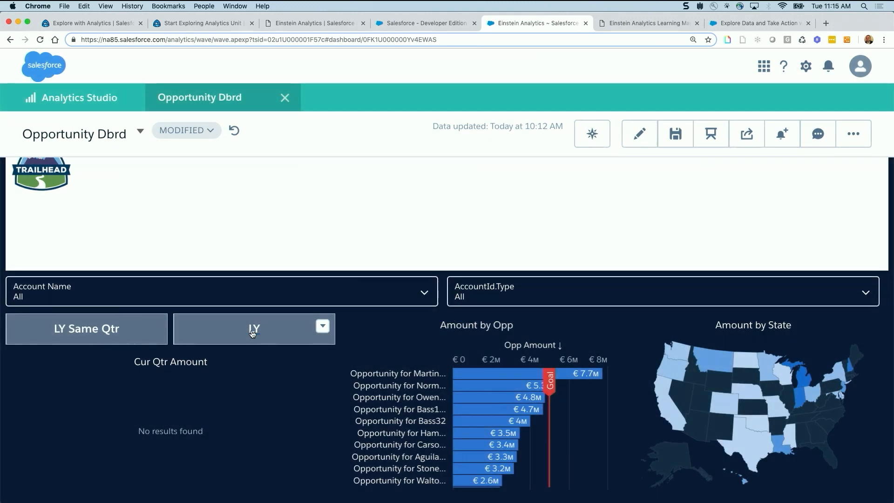
click(239, 332)
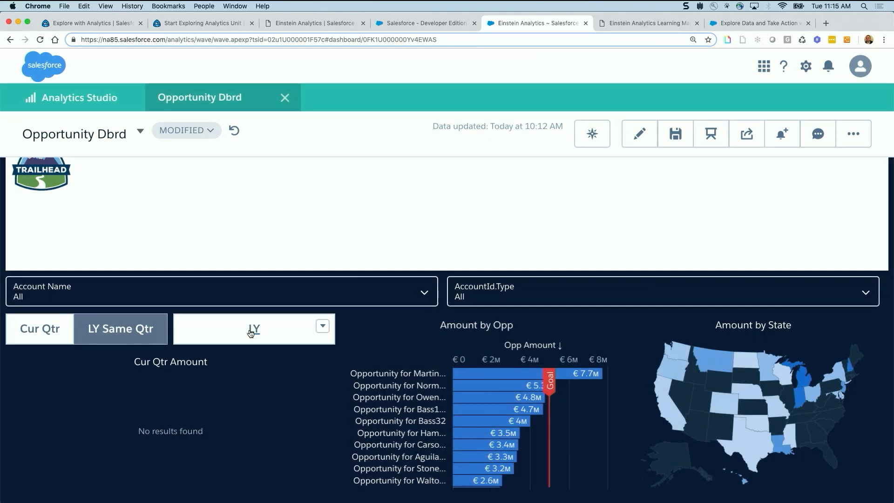
click(120, 329)
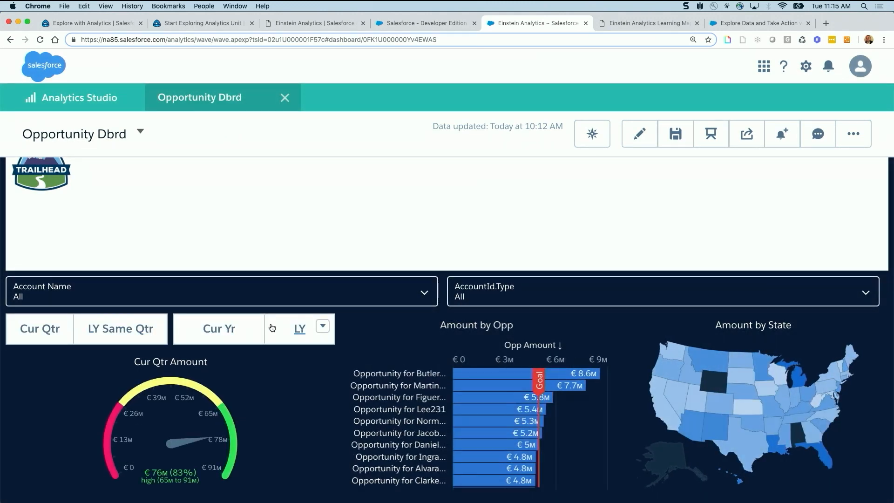
Step: Return to editing and turn off applying filters from faceting for the quarter toggle's custom_quarter_selection step
click(640, 134)
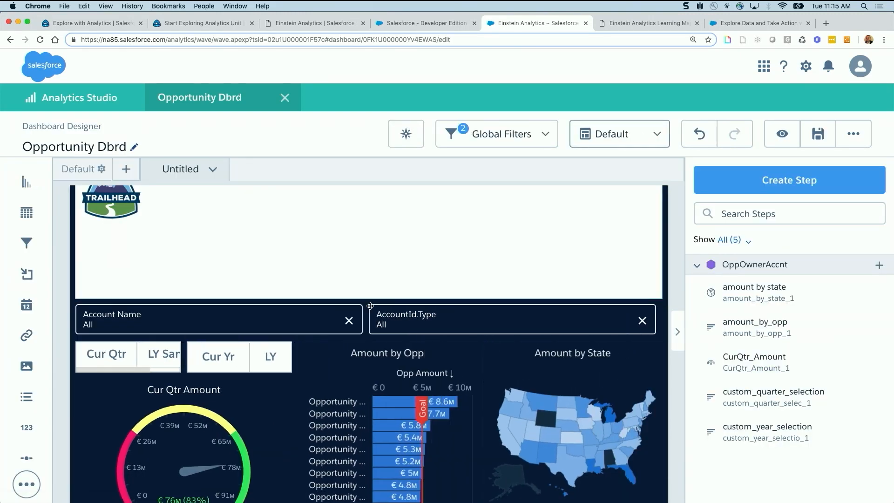
click(163, 350)
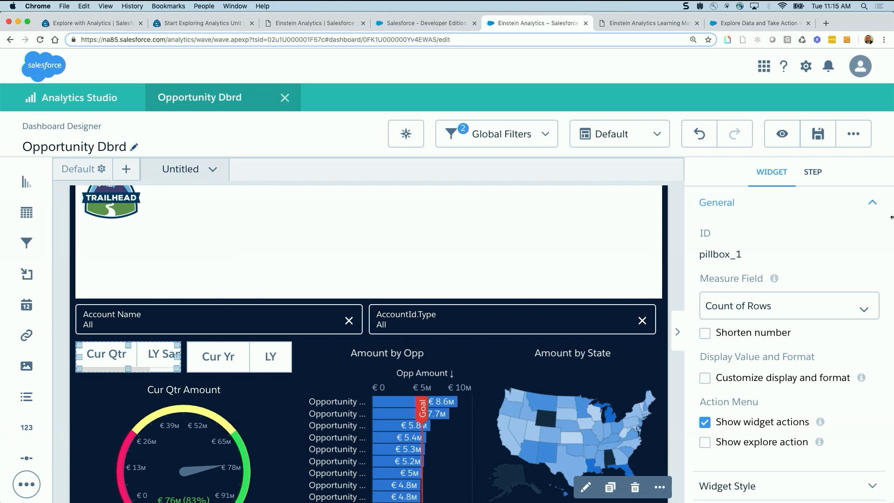
click(813, 172)
scroll(754, 406, down, 1)
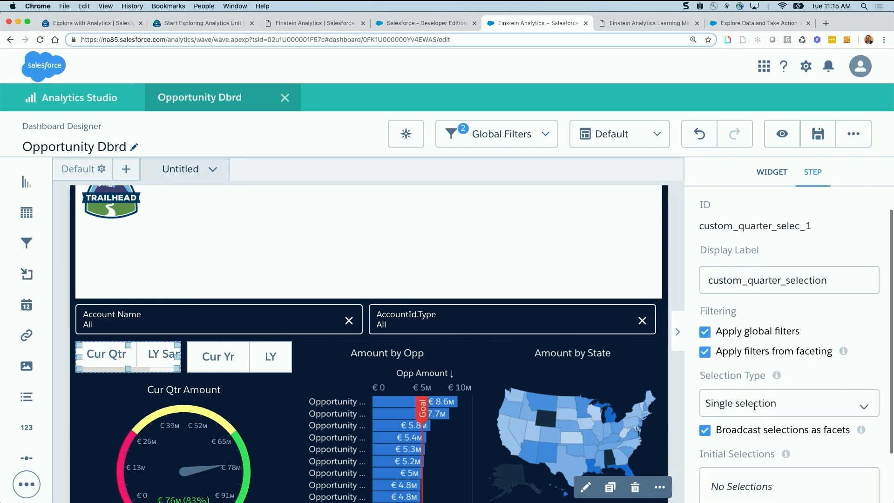
scroll(754, 406, down, 2)
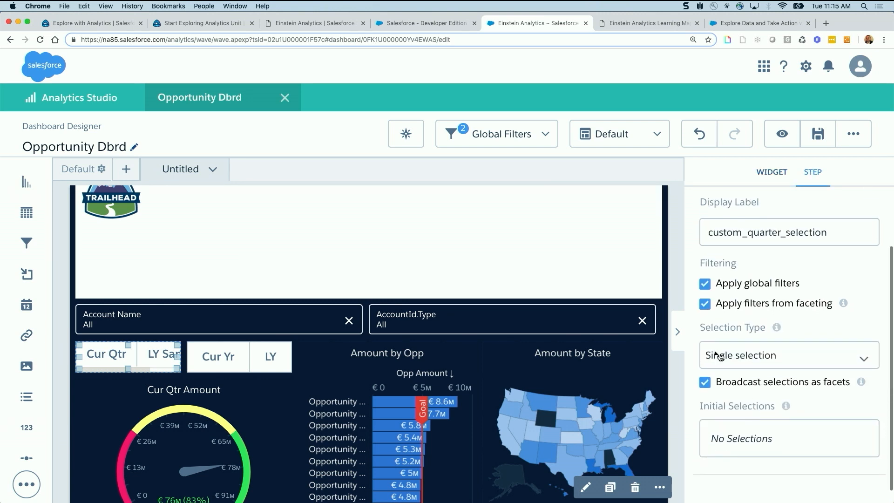
click(705, 306)
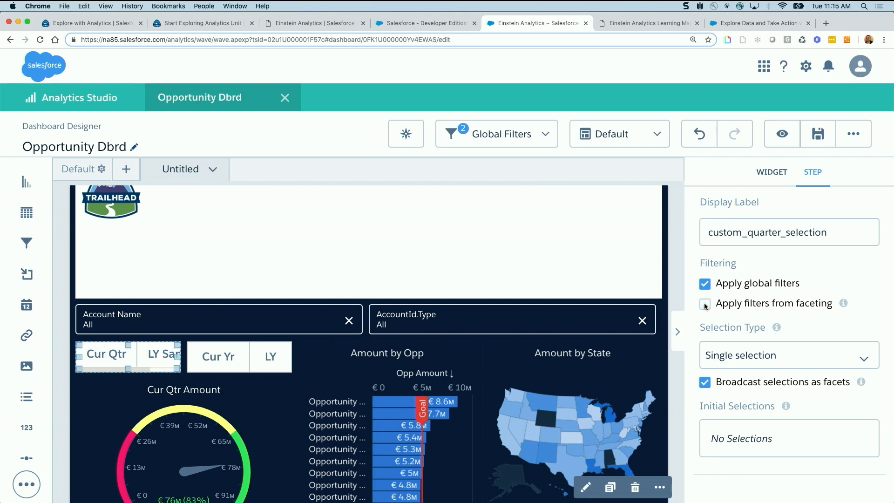
Step: Turn off applying filters from faceting for the year toggle's custom_year_selection step
click(268, 347)
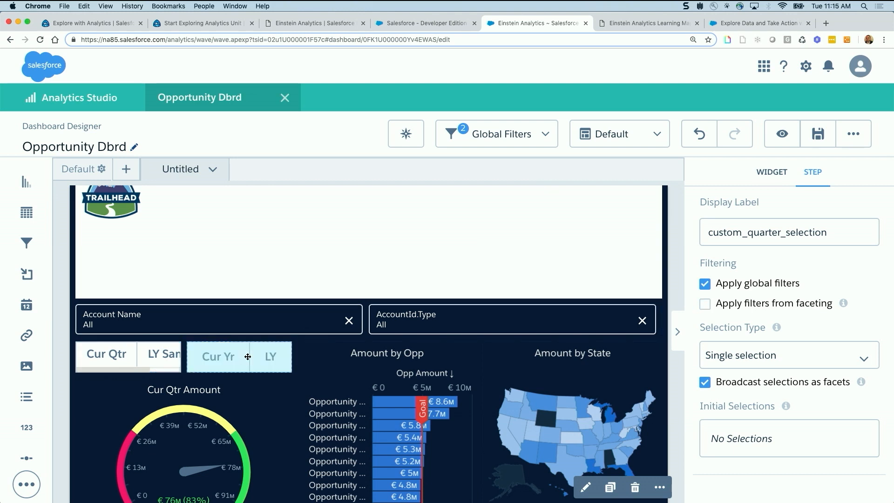
click(812, 172)
click(705, 381)
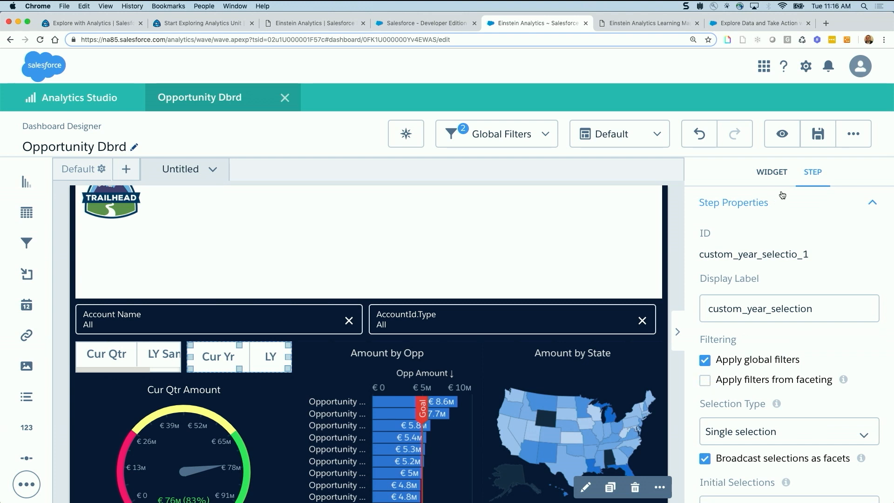
Step: Preview the dashboard, test the quarter toggle with Cur Qtr and LY Same Qtr, clear the selection, and return to editing
click(791, 135)
click(47, 332)
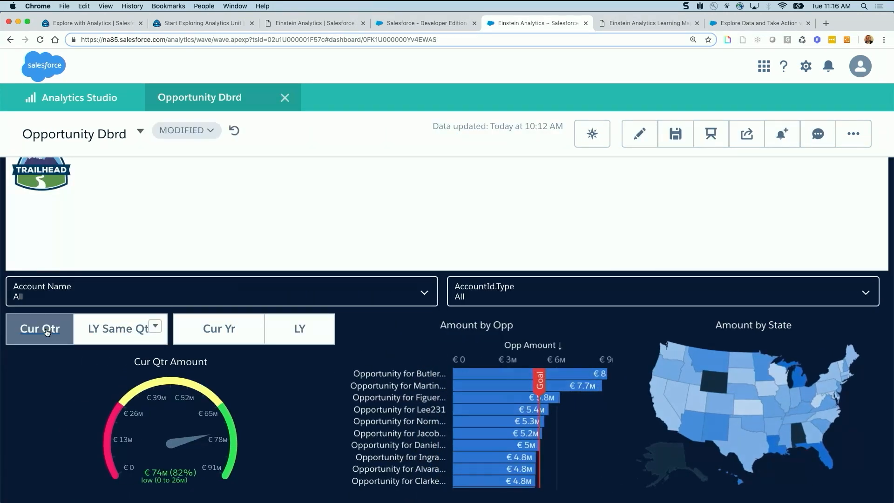
click(119, 328)
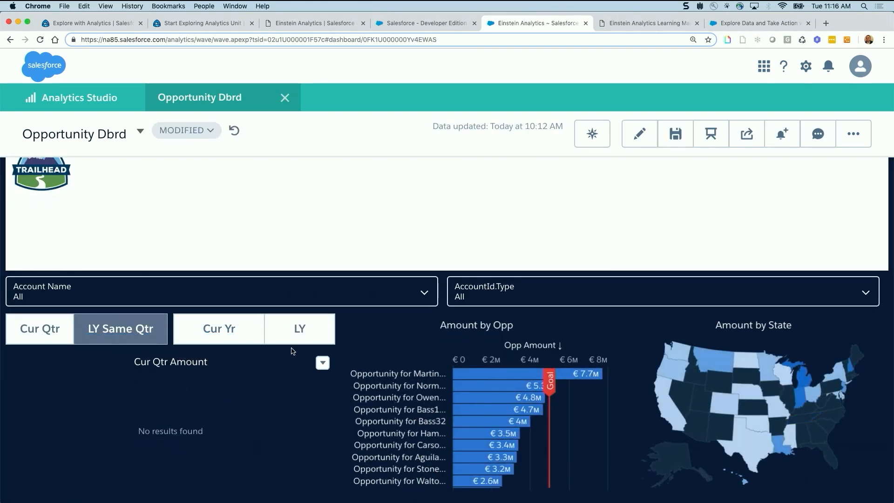
click(109, 332)
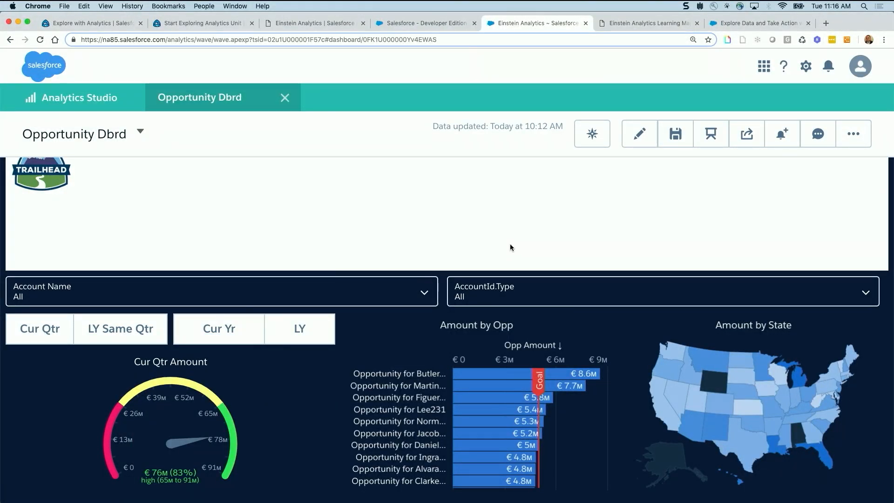
click(639, 134)
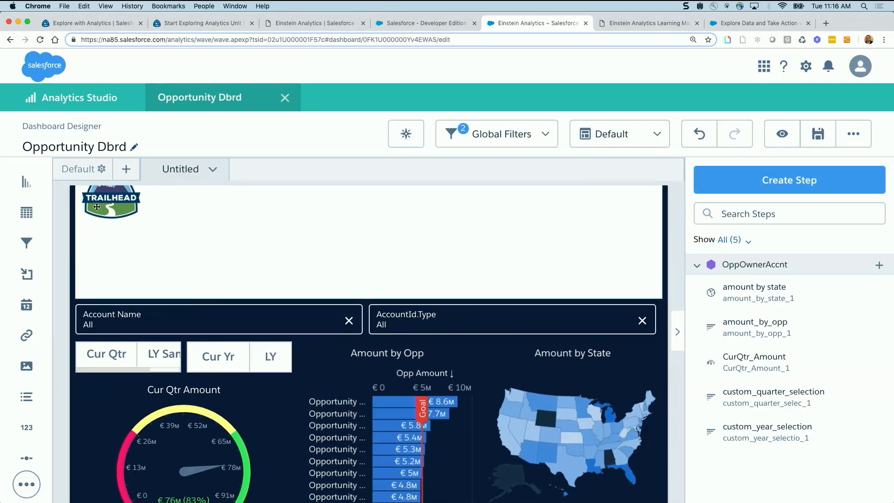
Step: Try a horizontal cell spacing of 0 in the Default layout's properties, and restore it to 8
click(78, 171)
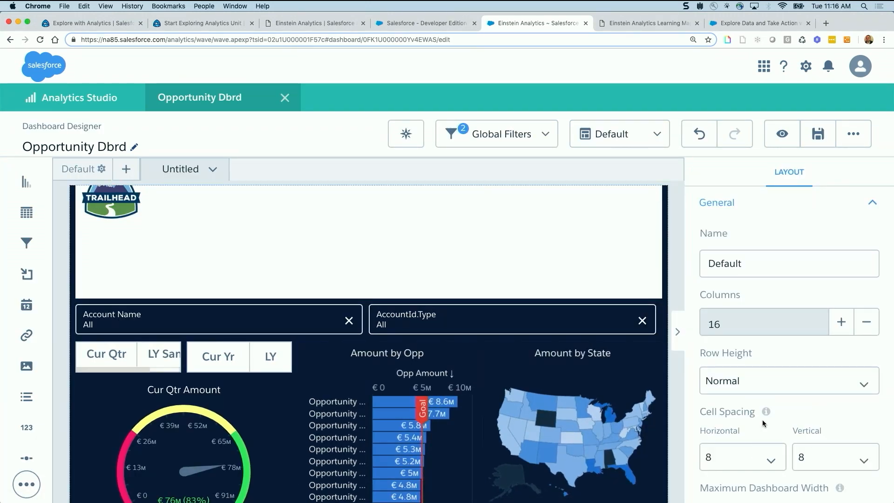
scroll(762, 420, down, 5)
scroll(762, 420, down, 2)
scroll(762, 420, up, 5)
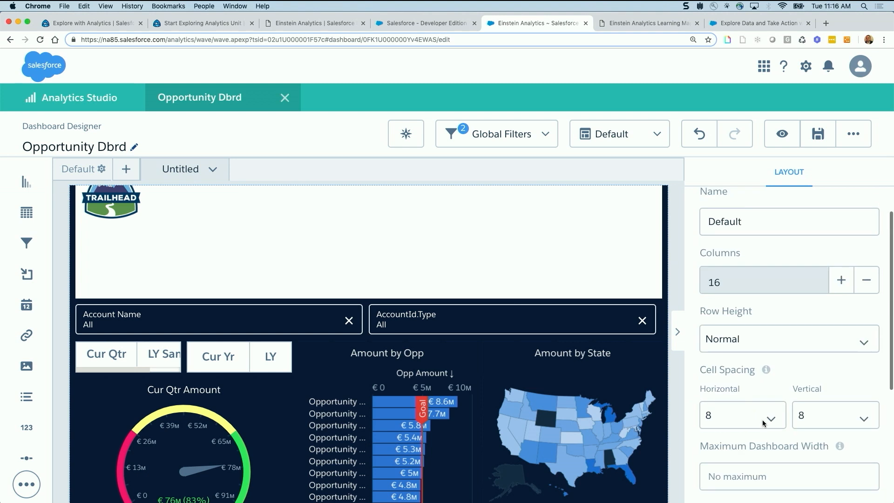
scroll(763, 424, down, 3)
scroll(763, 421, up, 3)
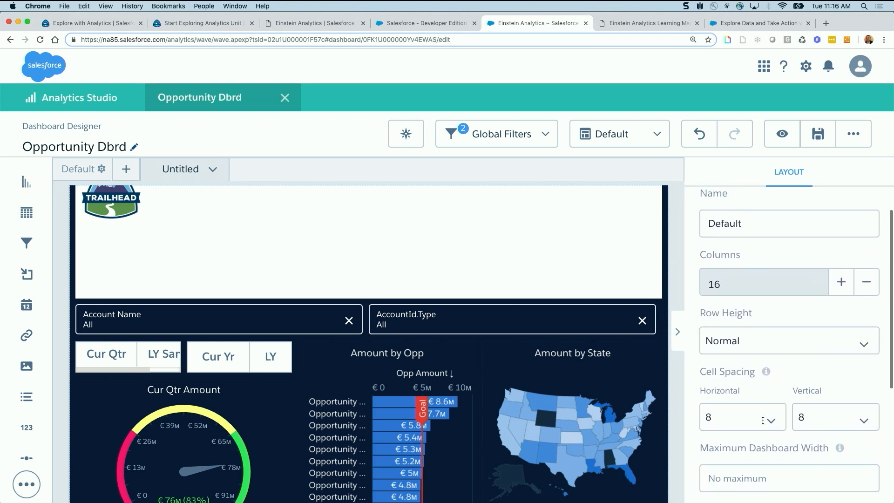
click(785, 420)
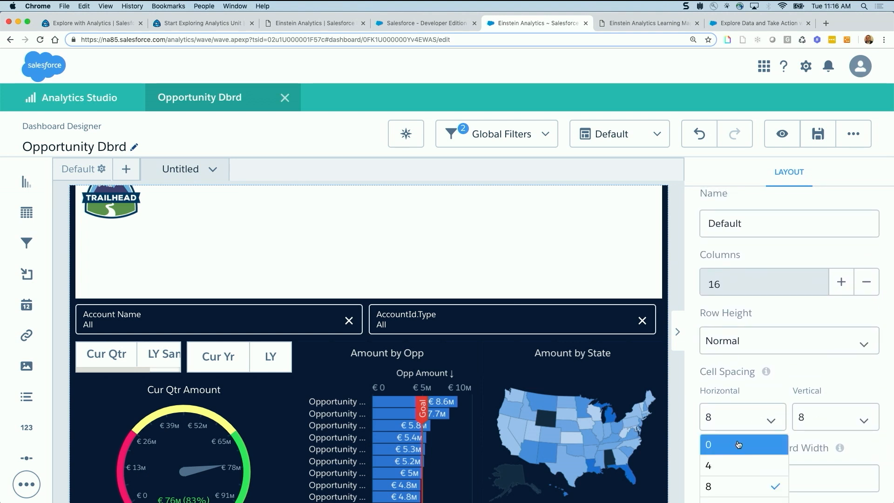
click(731, 448)
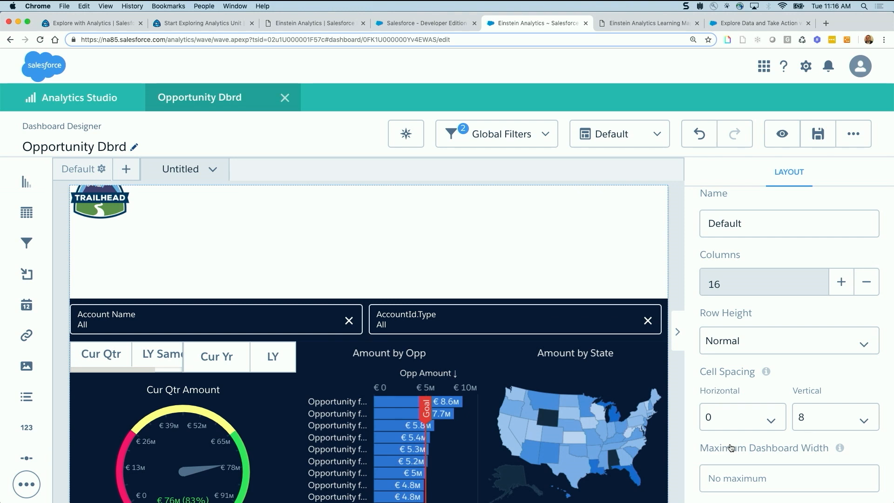
click(734, 417)
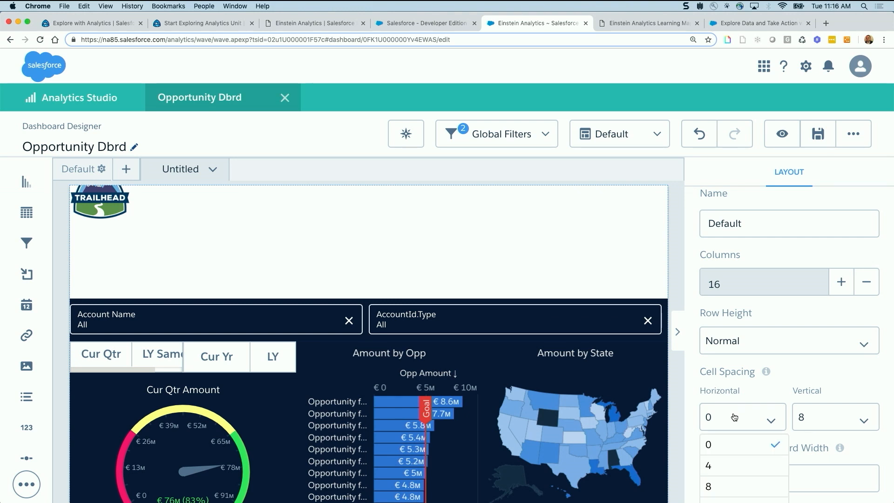
click(732, 489)
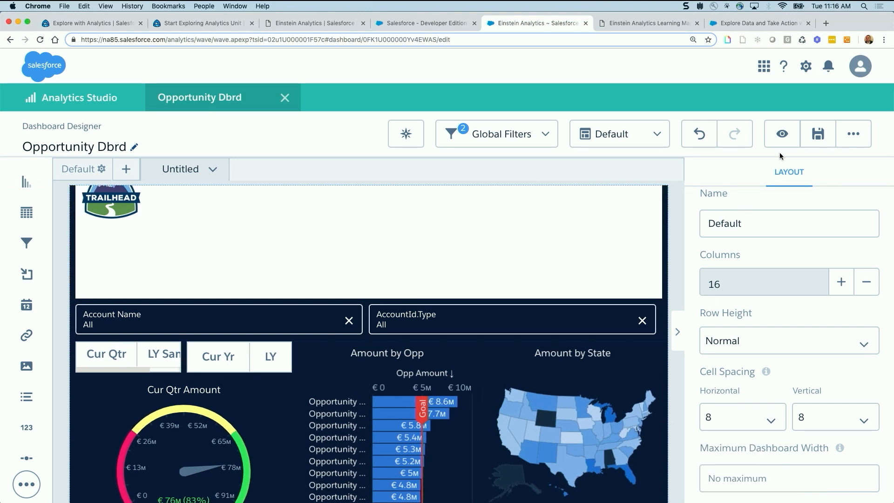
Step: Create a new step from the OppOwnerAccnt dataset and name it detailed_info
scroll(169, 292, down, 3)
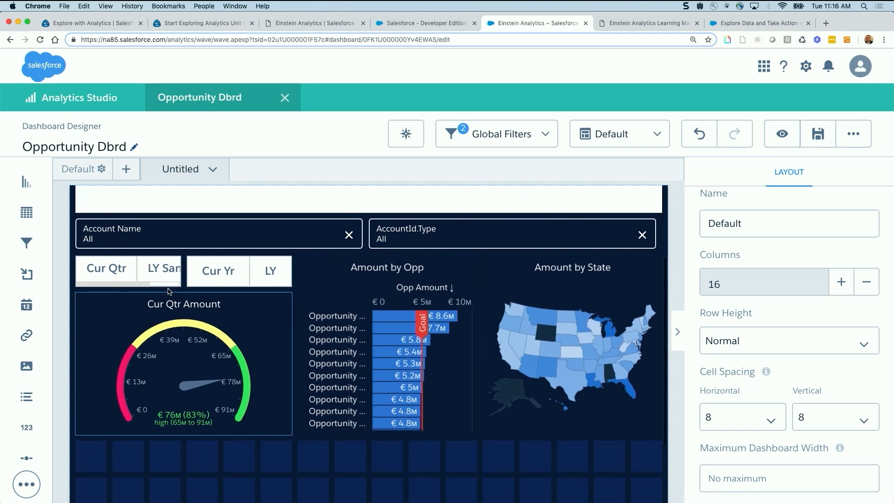
scroll(219, 305, down, 3)
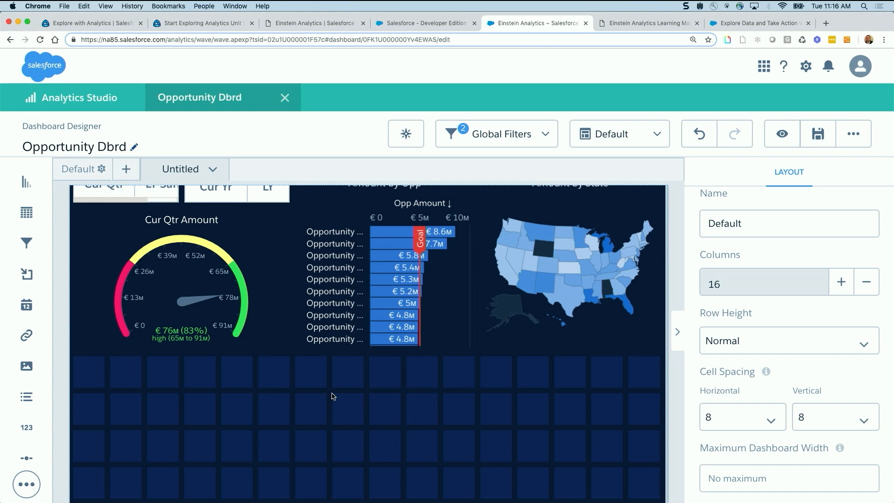
click(403, 384)
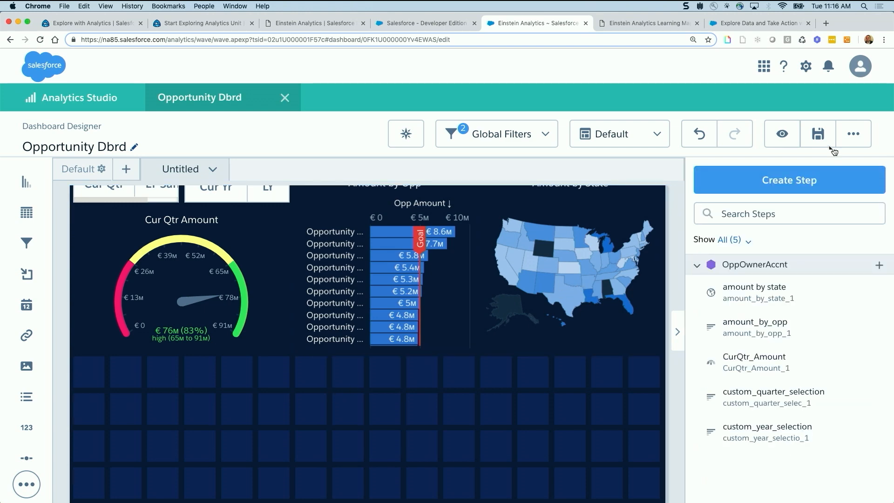
click(789, 180)
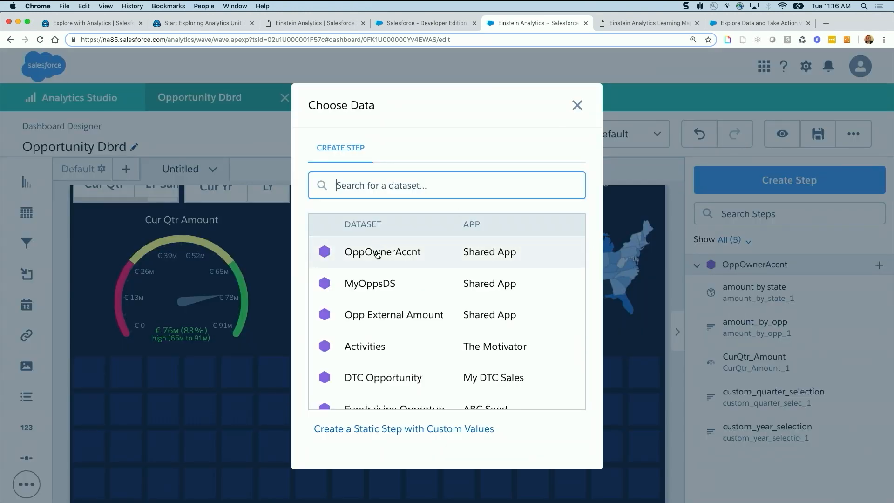
click(377, 252)
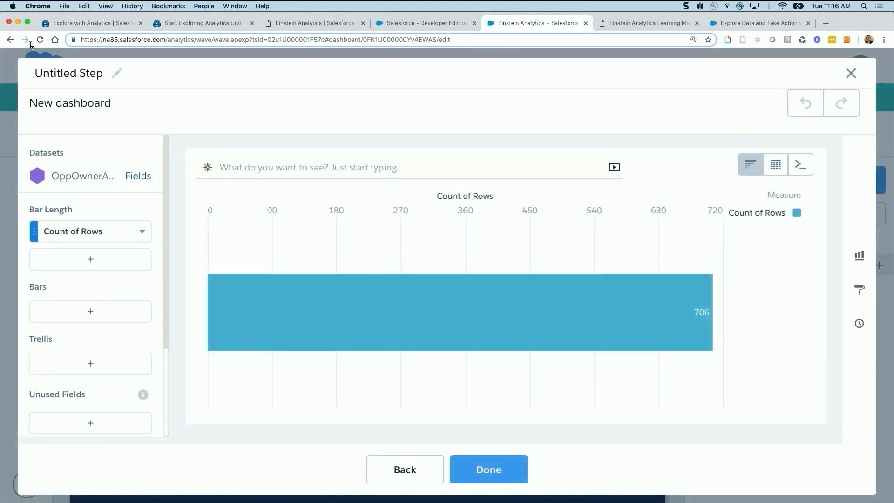
click(78, 72)
text(detailed_info)
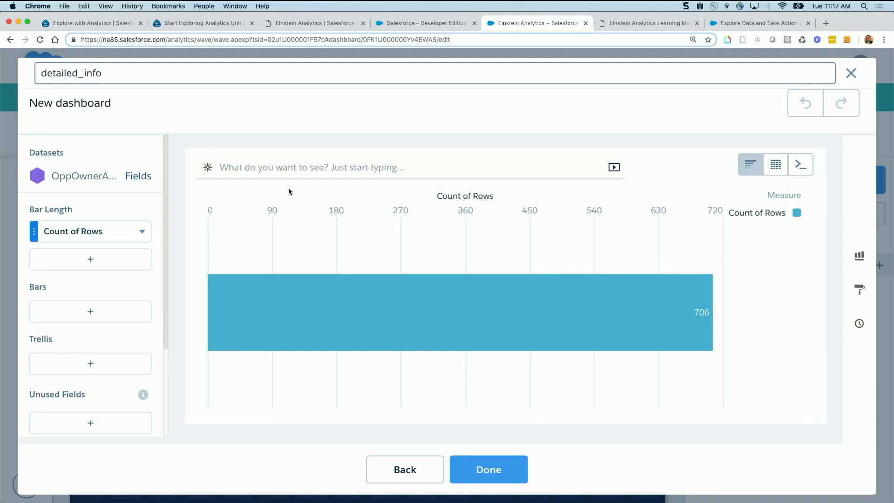
Step: Switch the detailed_info step to a values table, add the OwnerId.SmallPhotoUrl column, and finish the step
click(776, 170)
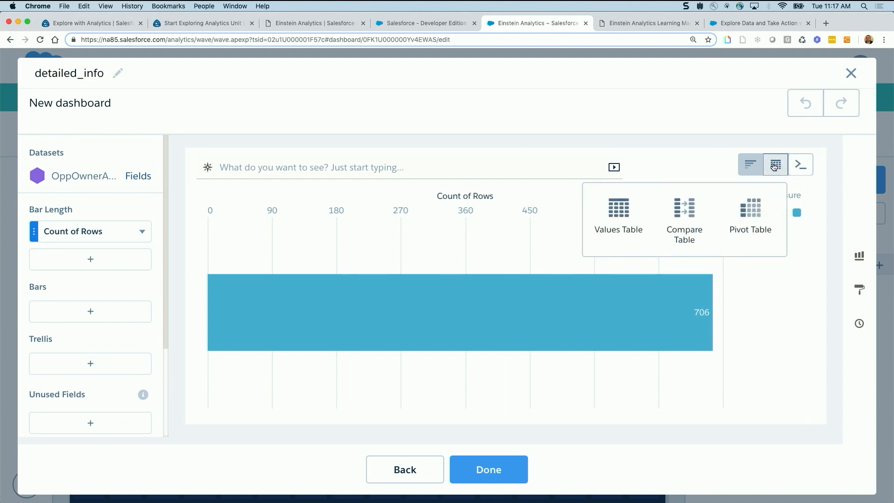
click(617, 222)
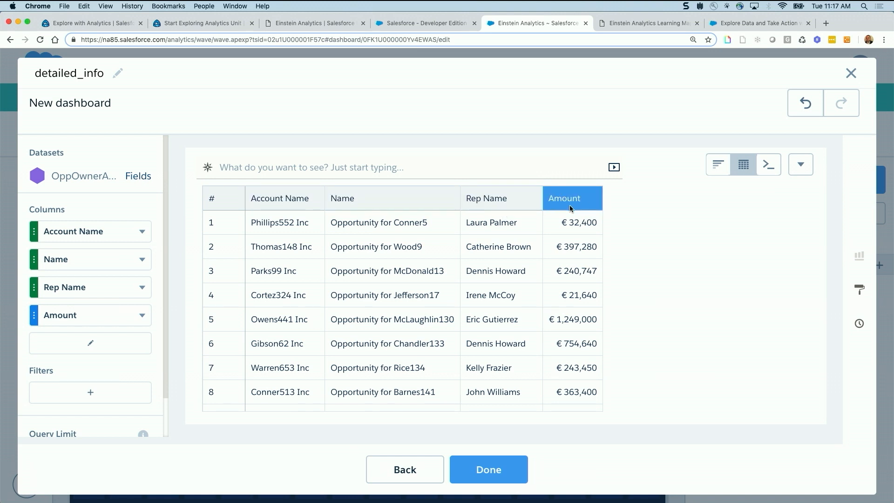
click(92, 344)
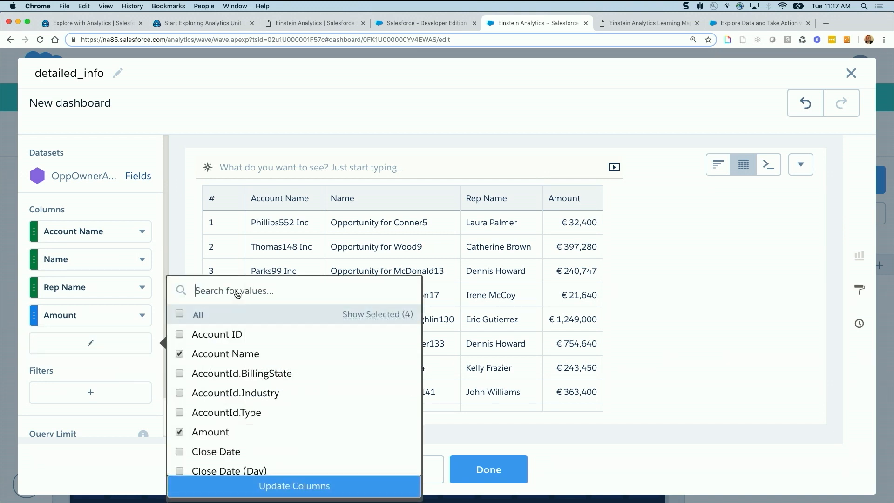
text(pho)
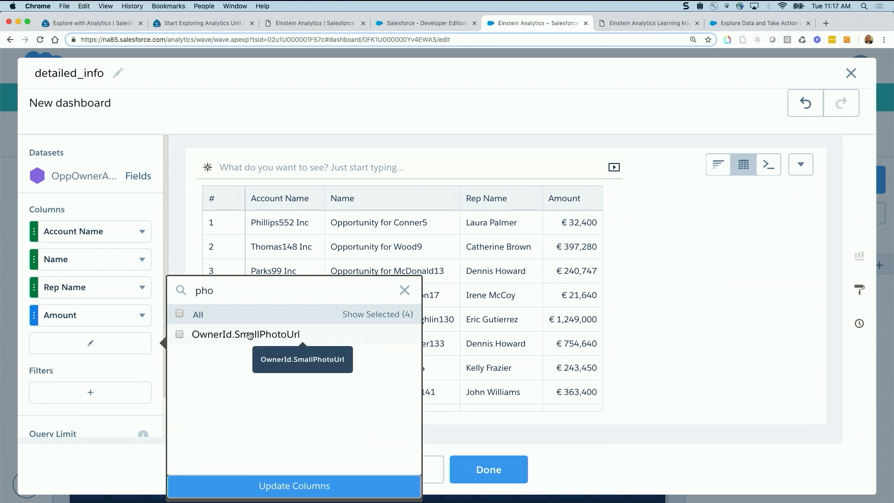
click(281, 487)
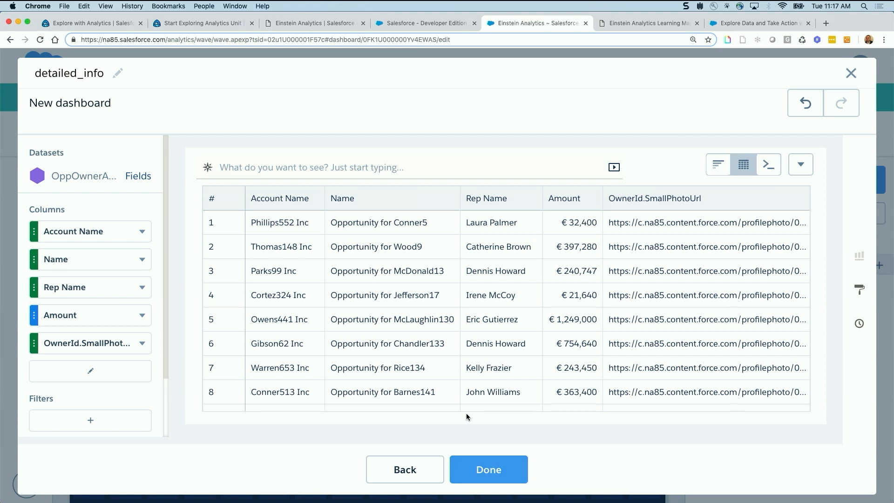
click(499, 478)
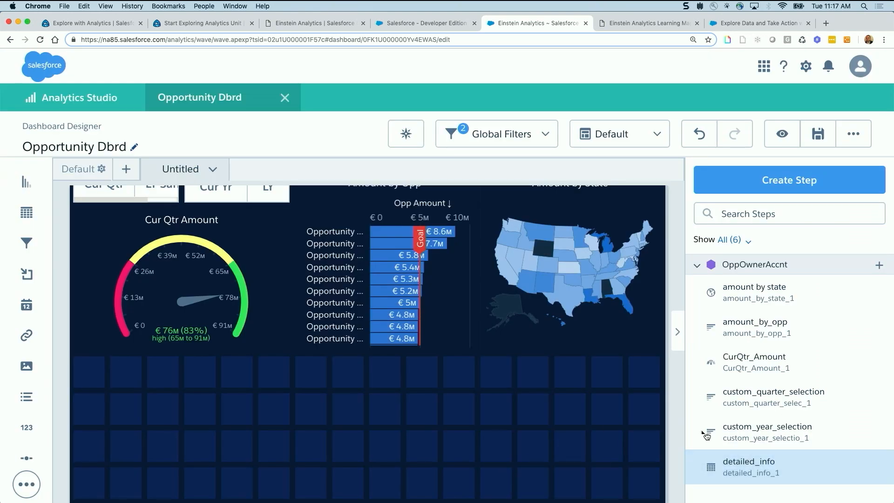
Step: Place the detailed_info step on the canvas below the charts and widen the table to the canvas's right edge
drag(762, 470, 456, 433)
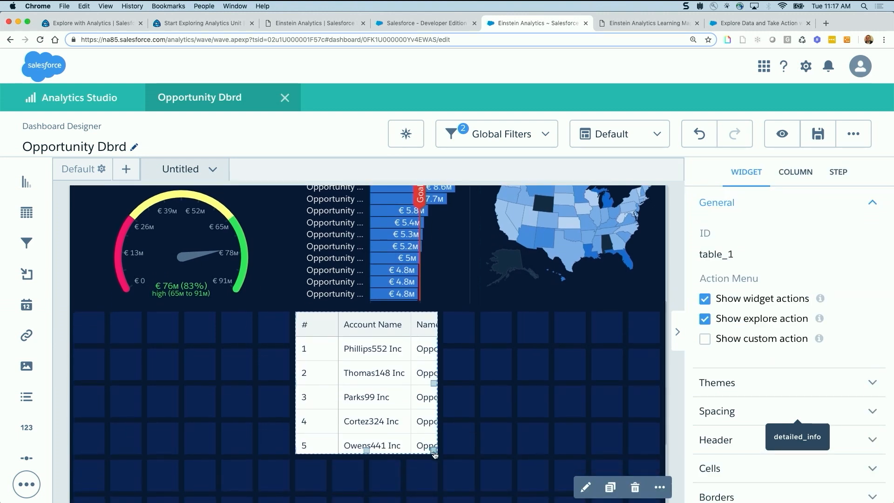
drag(434, 453, 636, 444)
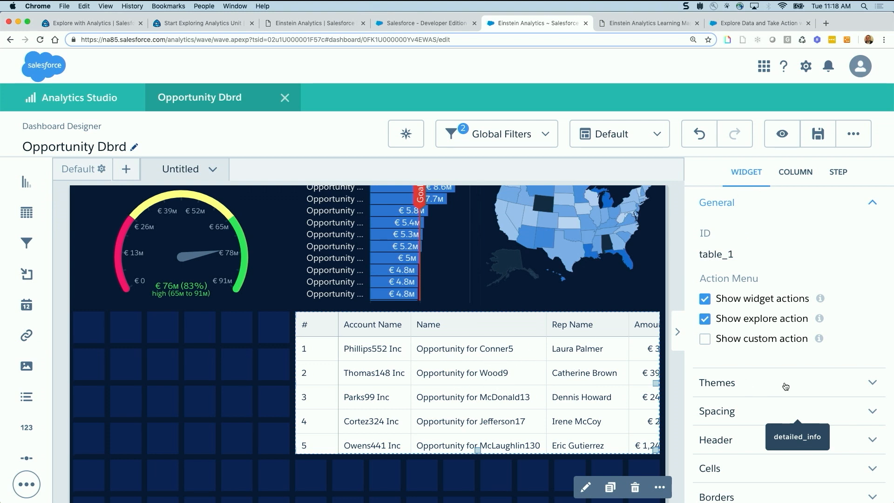
Step: Set the detailed_info table's column width to Fit to Widget
scroll(759, 357, down, 3)
scroll(757, 357, down, 3)
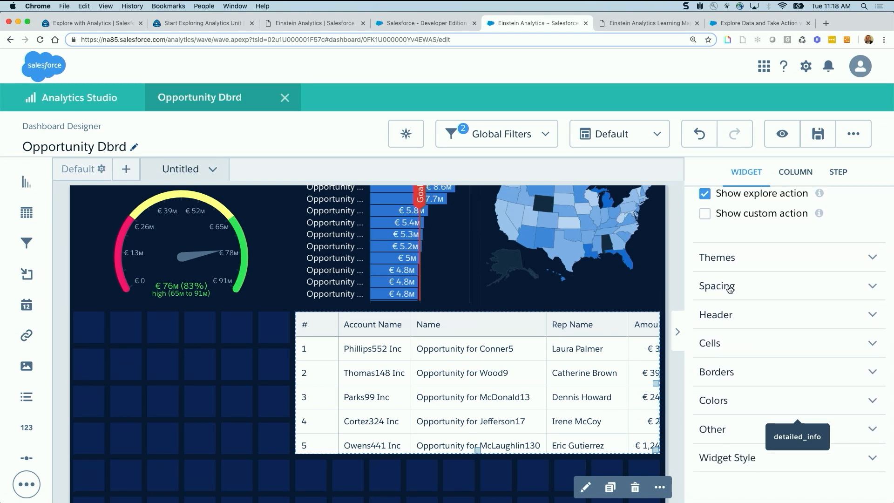
click(746, 291)
scroll(747, 364, down, 2)
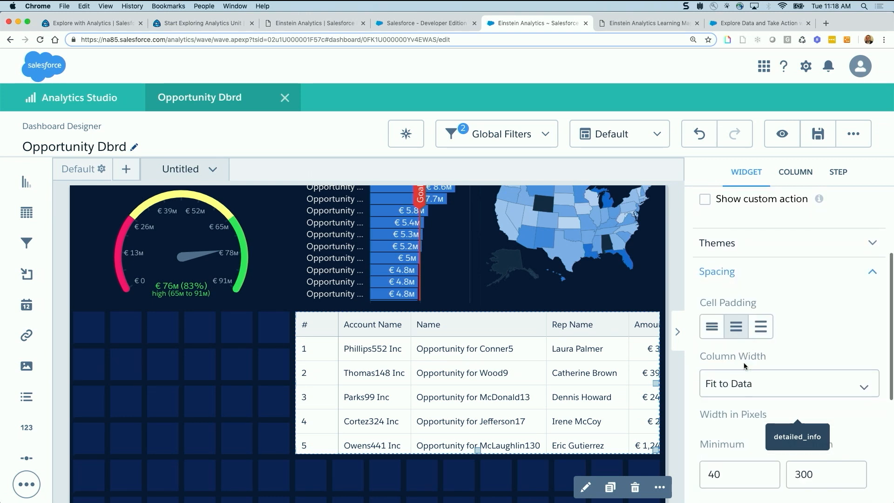
click(746, 367)
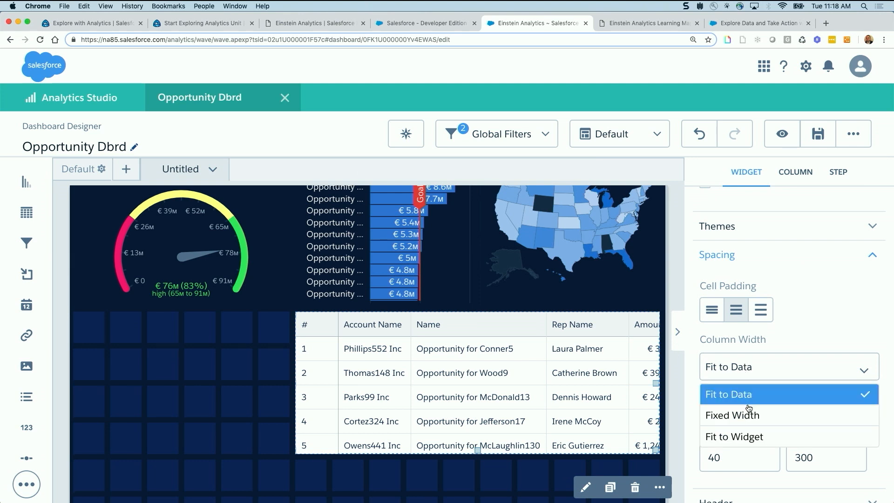
click(752, 438)
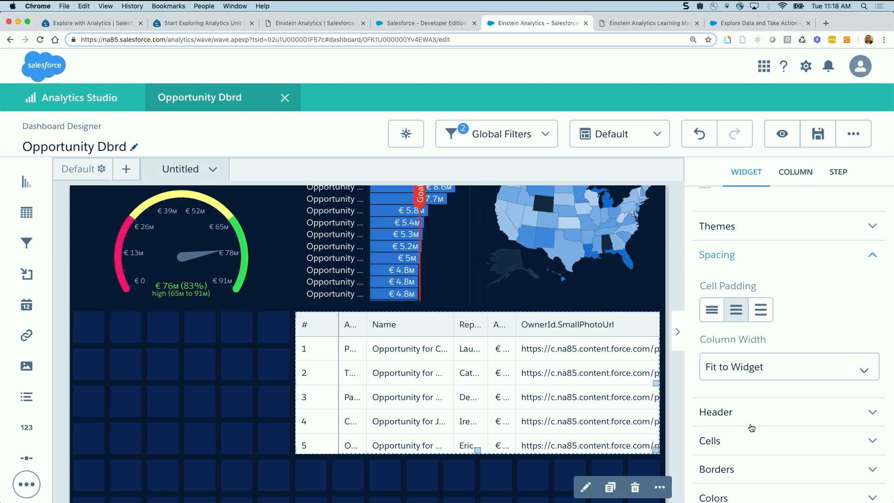
Step: Apply the dark table theme with a black header and navy rows to the detailed_info table
scroll(758, 387, up, 3)
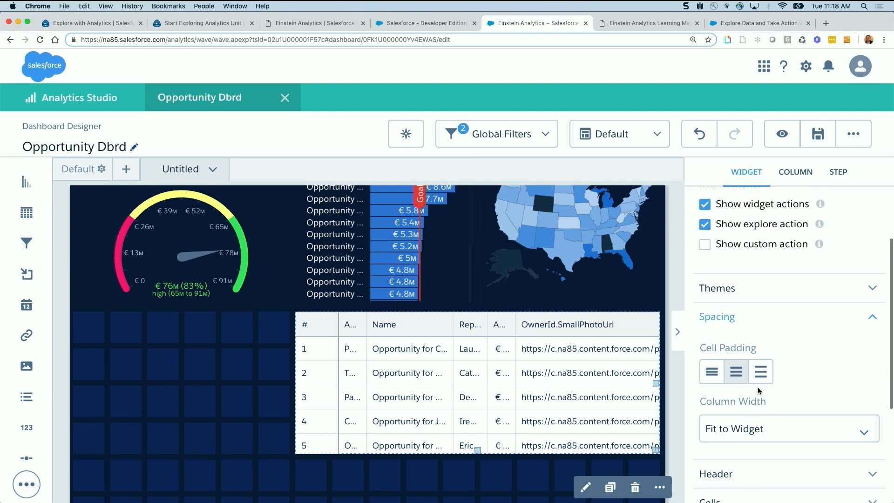
click(873, 323)
click(831, 296)
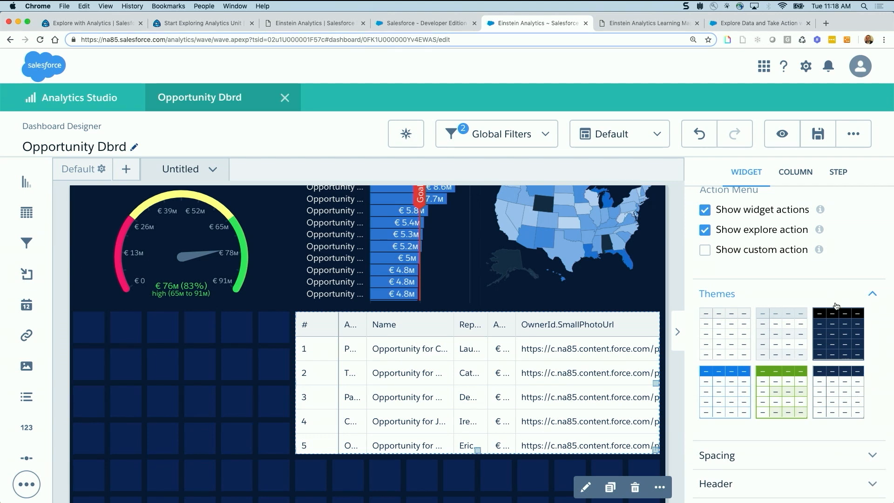
click(846, 342)
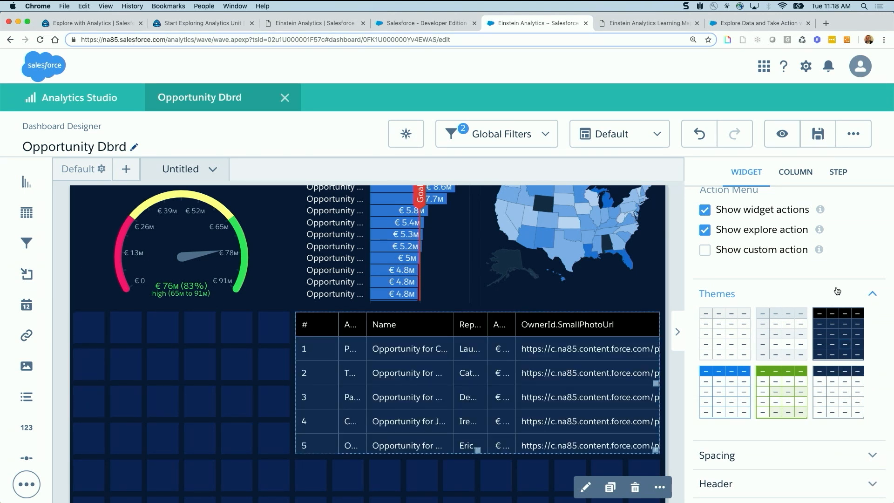
Step: Show the OwnerId.SmallPhotoUrl column's data as Image and deselect the table
scroll(837, 291, up, 3)
click(795, 174)
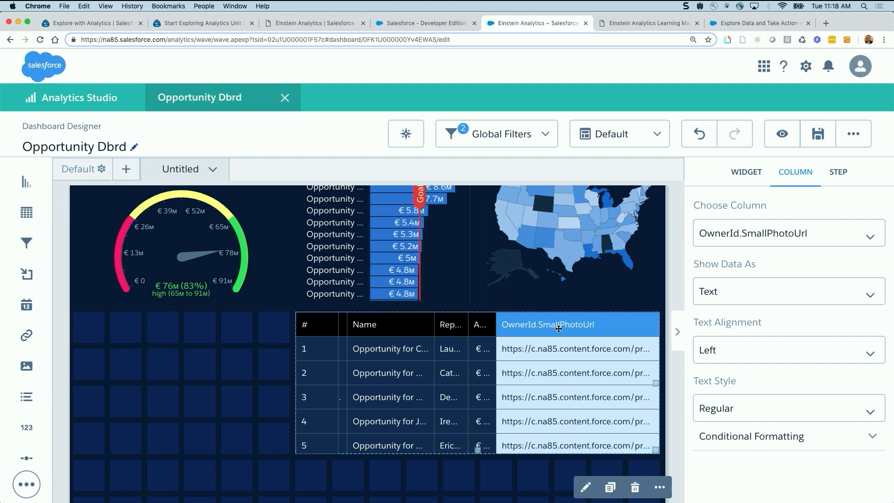
click(798, 293)
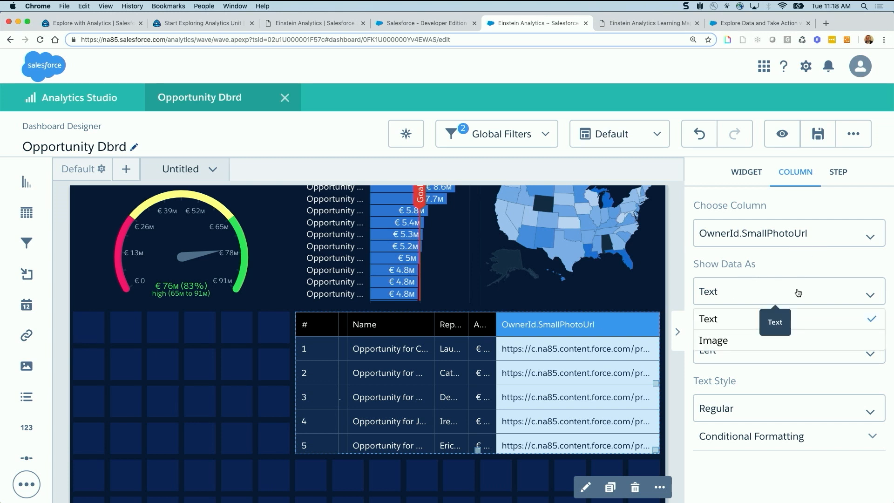
click(773, 342)
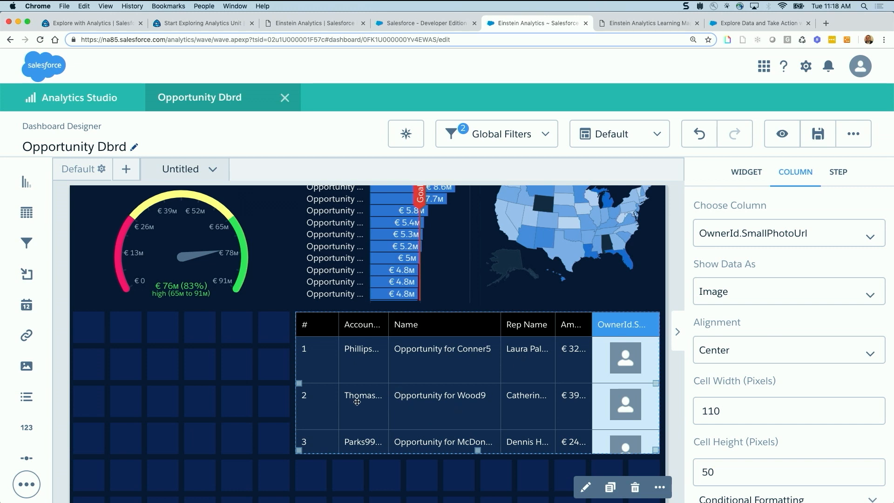
scroll(357, 401, down, 1)
scroll(357, 401, down, 3)
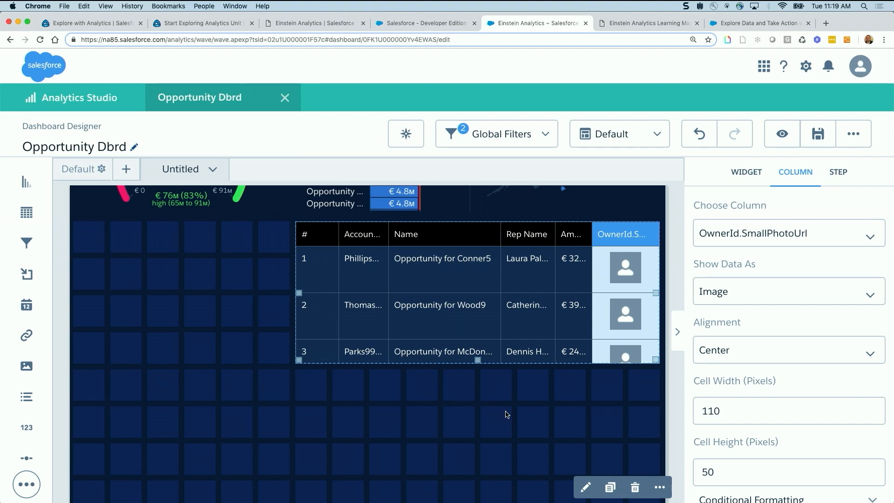
click(542, 409)
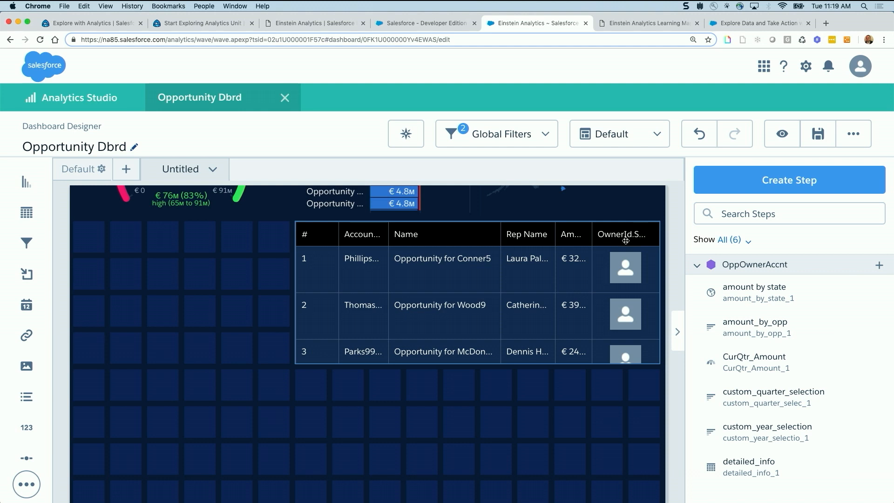
Step: Open the detailed_info step, examine the OppOwnerAccnt fields list and Account ID's API name, and return to the dashboard
double_click(467, 292)
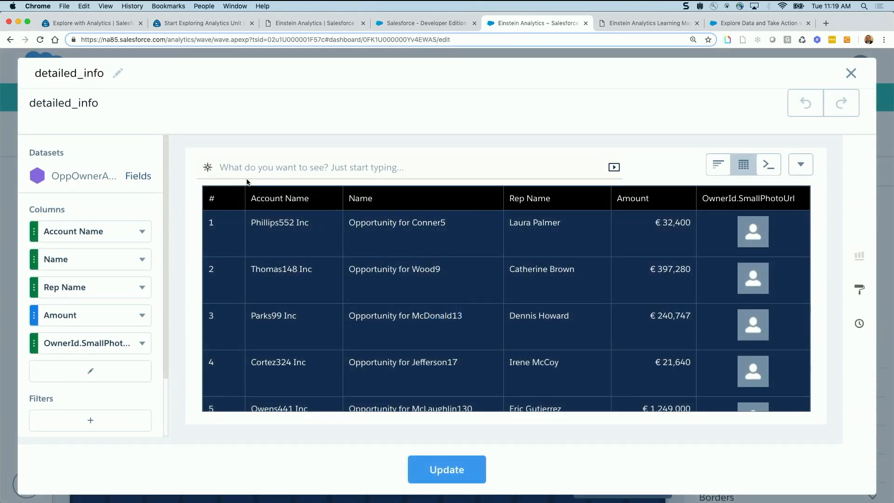
click(138, 176)
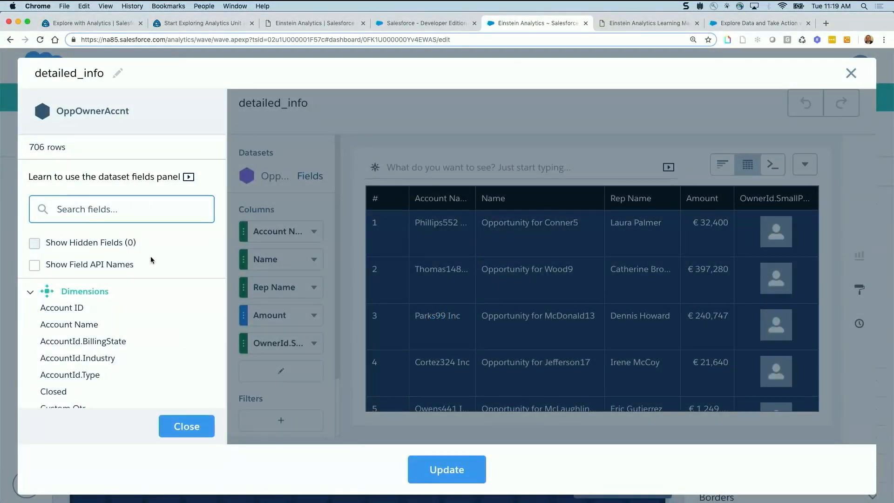
click(216, 309)
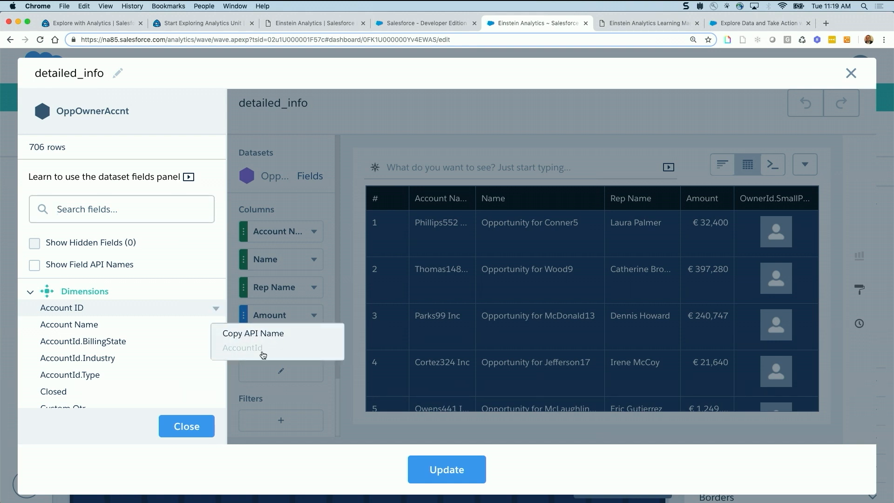
click(186, 426)
click(477, 476)
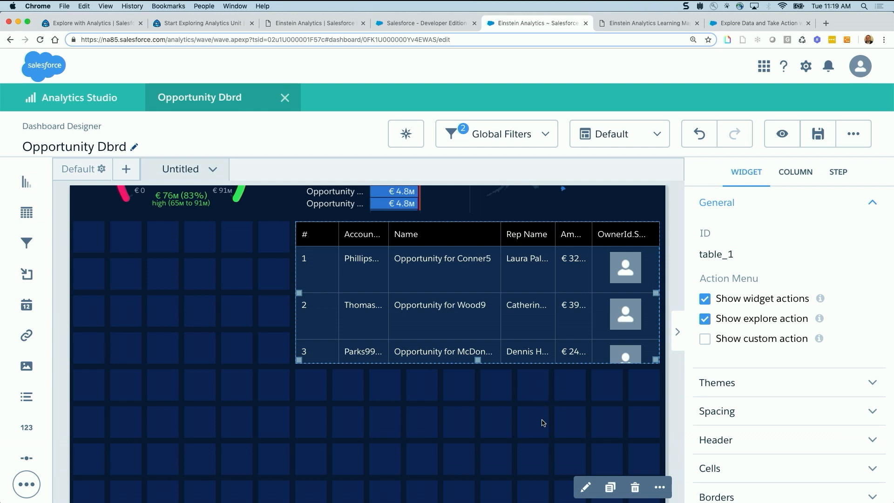
Step: Extend the detailed_info table's left side by one grid column and deselect it
drag(296, 294, 274, 295)
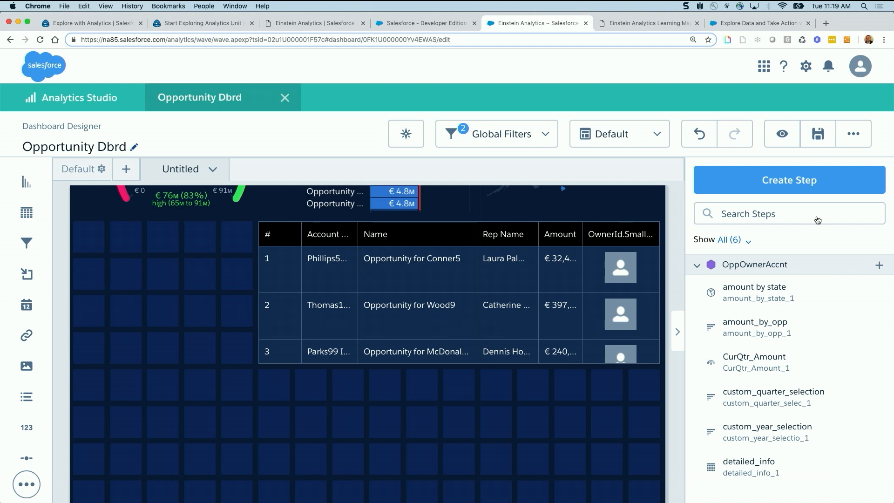
click(787, 183)
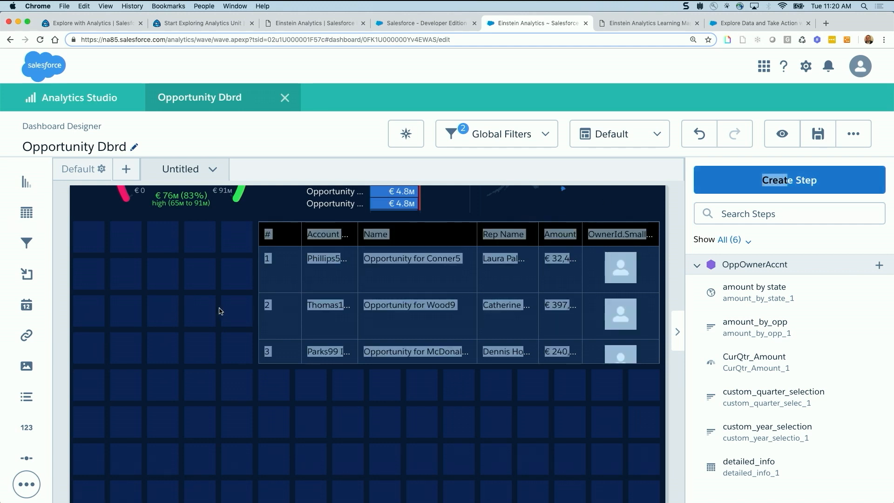
Step: Add an empty chart widget beside the detailed_info table and enlarge it to about 5 columns by 8 rows
drag(26, 183, 100, 309)
scroll(250, 413, down, 3)
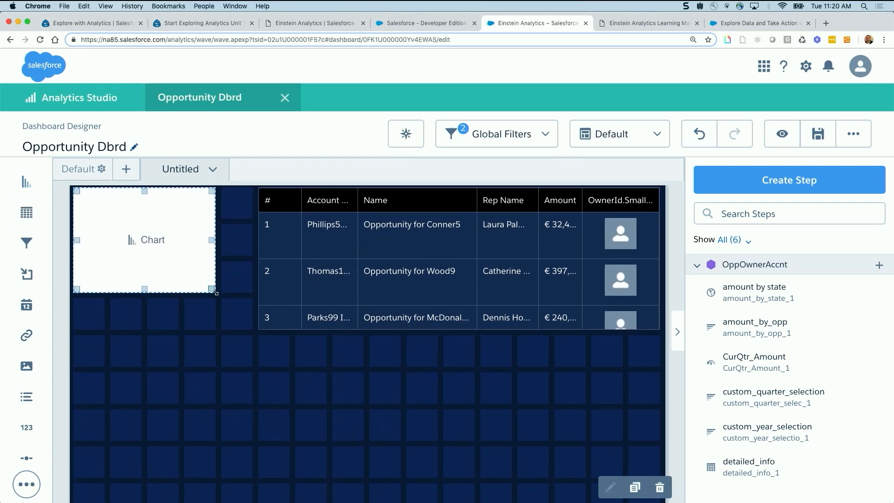
drag(213, 290, 249, 474)
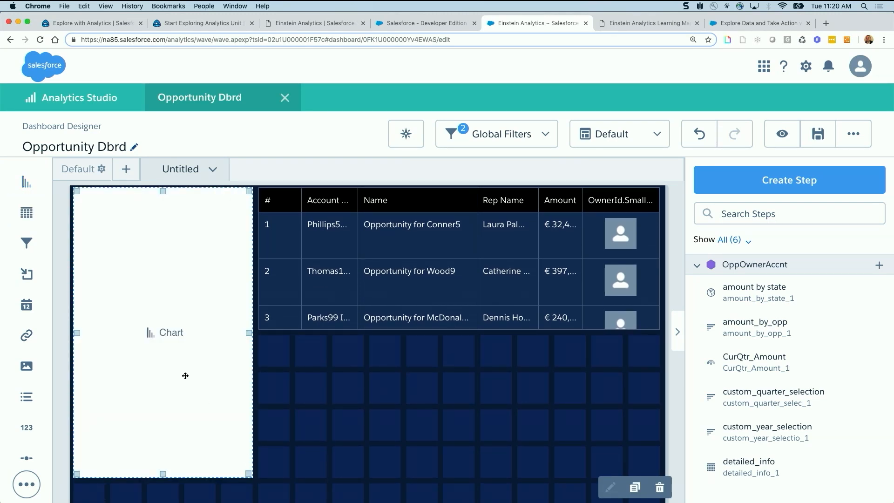
Step: Create a new step for the empty chart widget and name it amount by industry
click(170, 333)
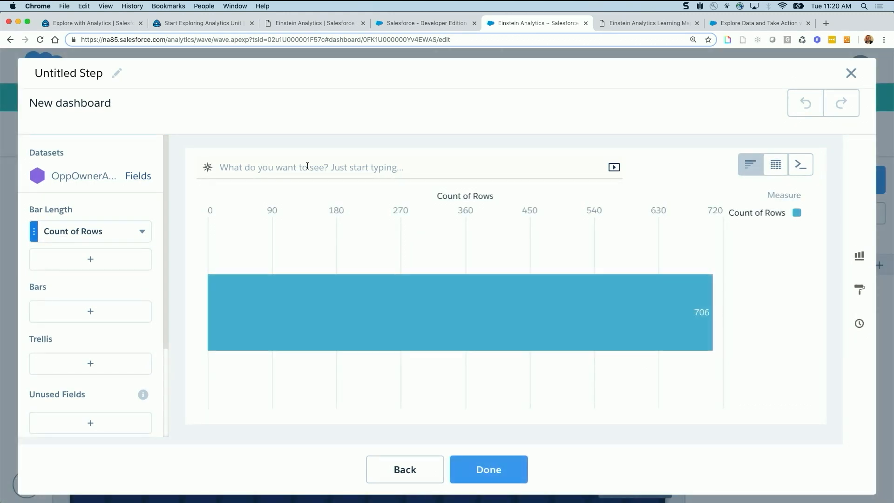
click(81, 86)
text(amoutn)
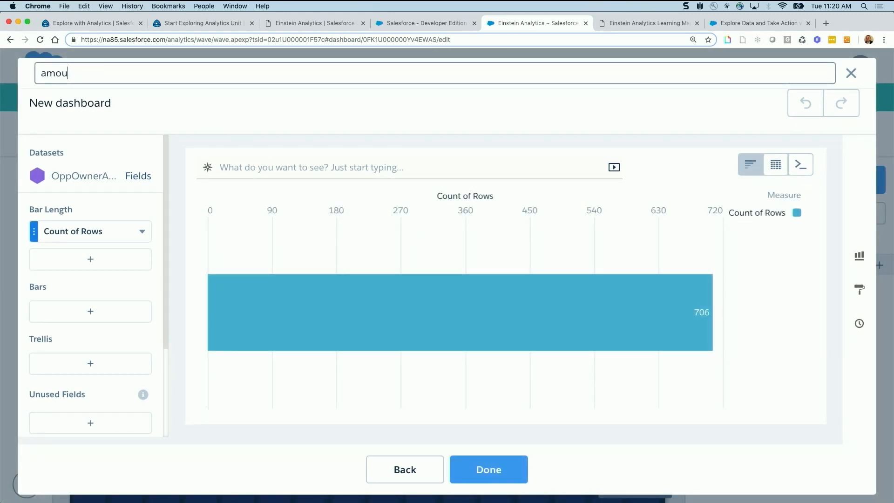
key(BackSpace)
key(BackSpace)
text(nt by indust)
Step: Set the bar length to Sum of Amount and group the bars by AccountId.Industry
click(65, 231)
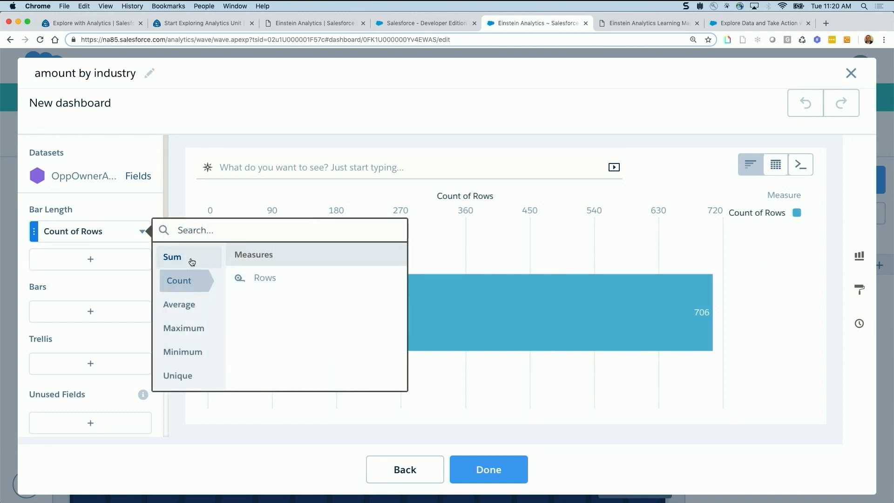
click(192, 262)
click(262, 280)
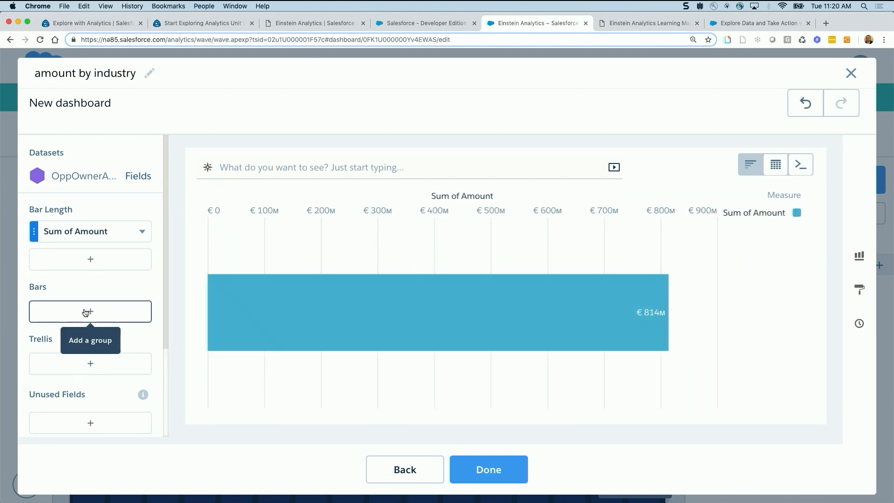
click(86, 311)
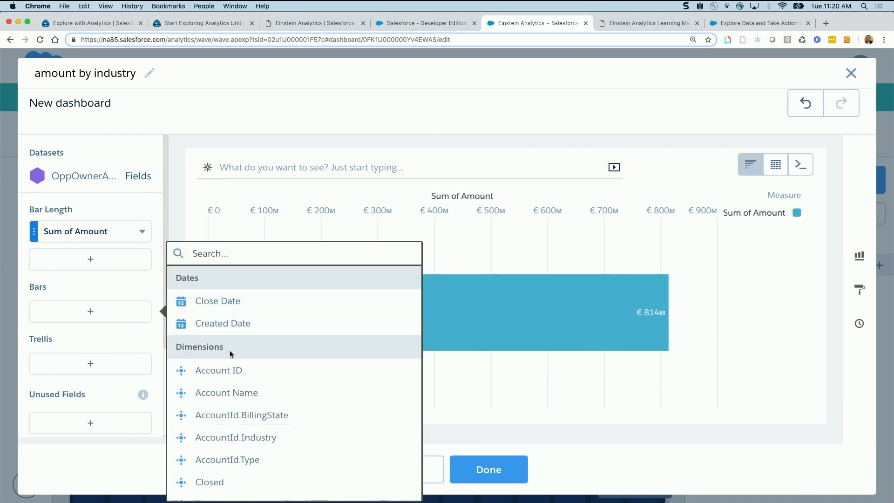
text(indu)
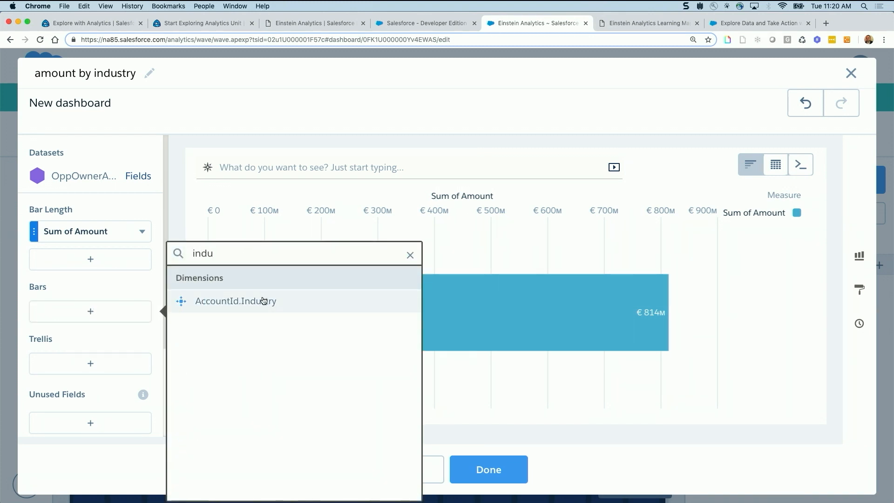
click(262, 302)
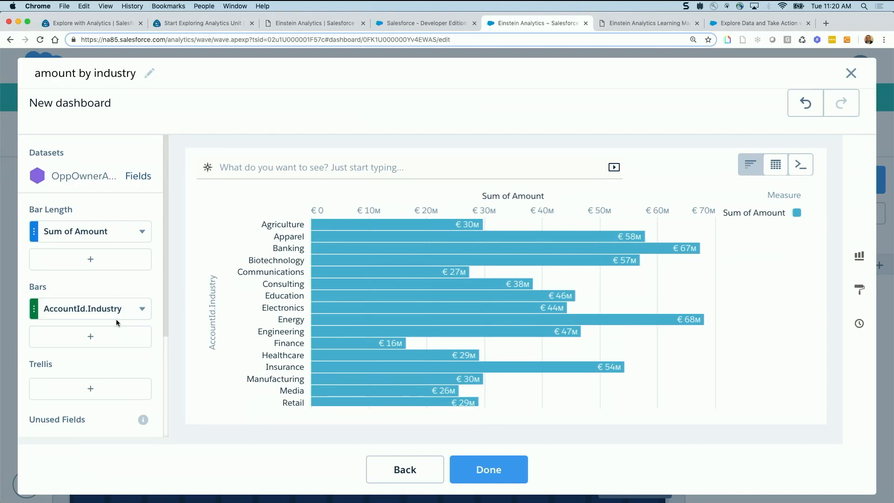
Step: Sort the bars by Sum of Amount in descending order and finish the amount by industry step
scroll(117, 322, down, 2)
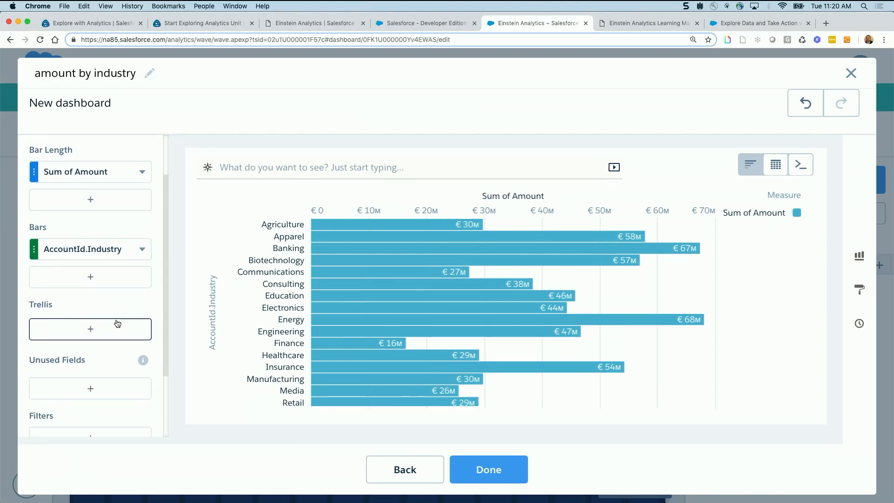
click(542, 200)
click(488, 470)
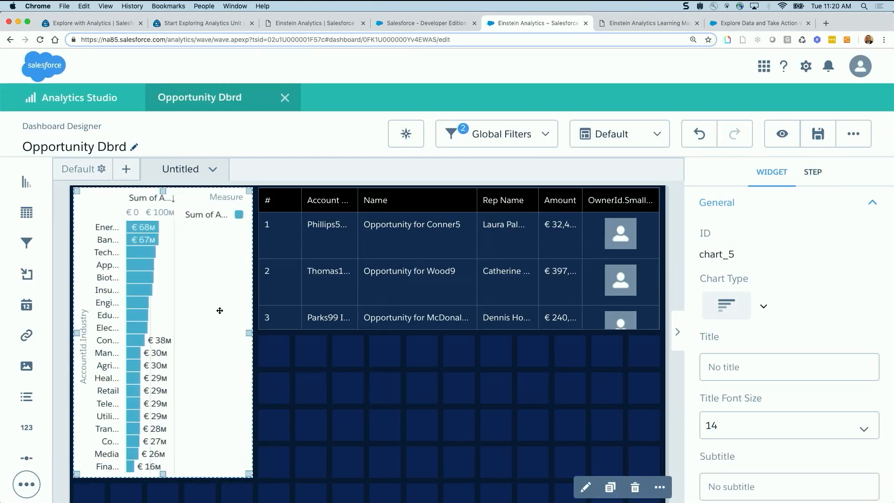
Step: Title the industry chart Amount by Industry
click(769, 374)
text(Amo)
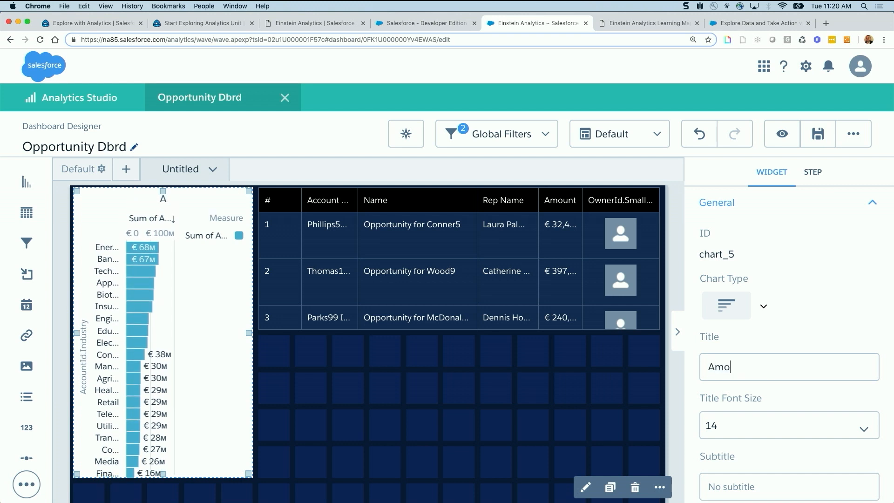
text(unt by Industry)
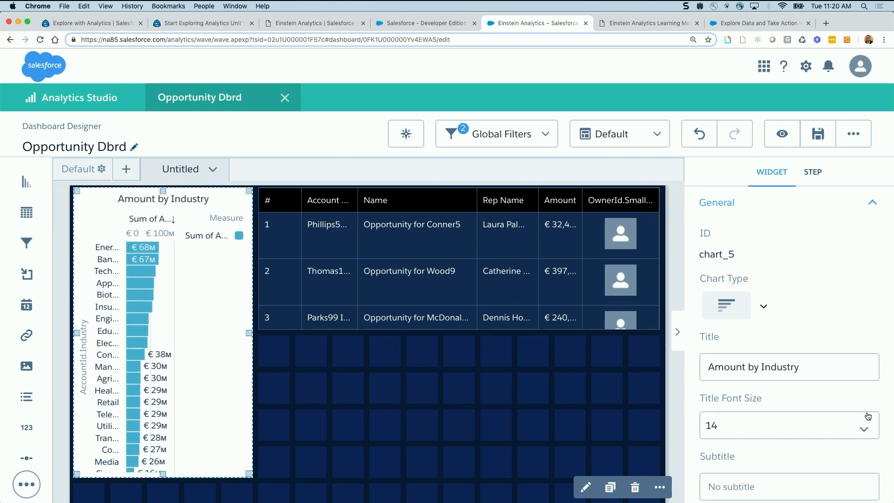
Step: Set the Amount by Industry chart's theme to Dark
scroll(868, 415, down, 2)
scroll(869, 416, down, 6)
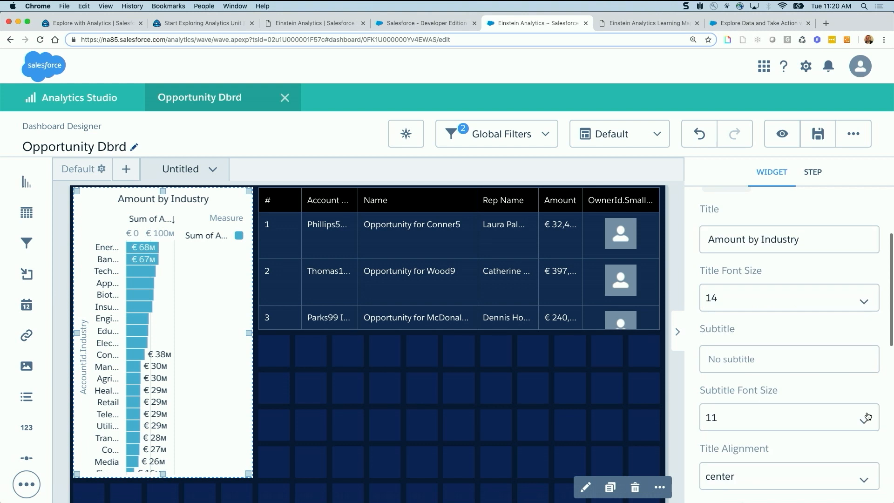
click(778, 365)
click(754, 425)
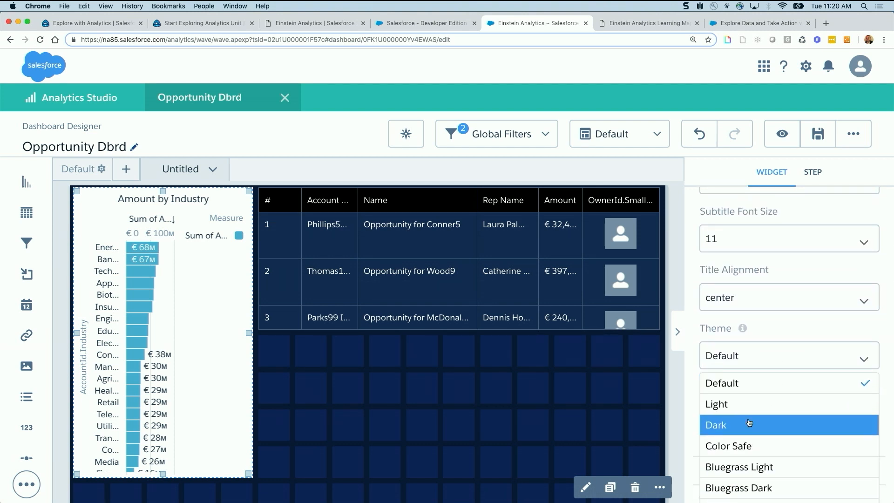
Step: Set the Amount by Industry chart's widget background to the darkest navy color
scroll(748, 419, down, 5)
click(743, 445)
scroll(745, 450, down, 3)
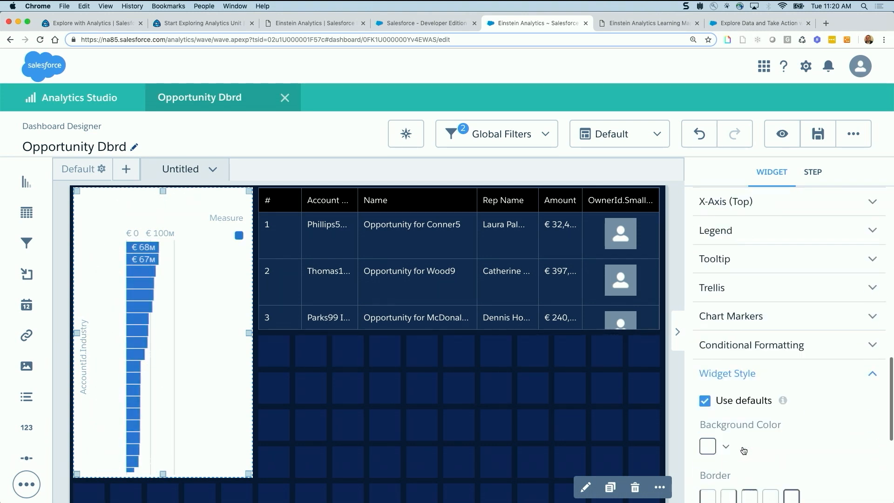
click(709, 384)
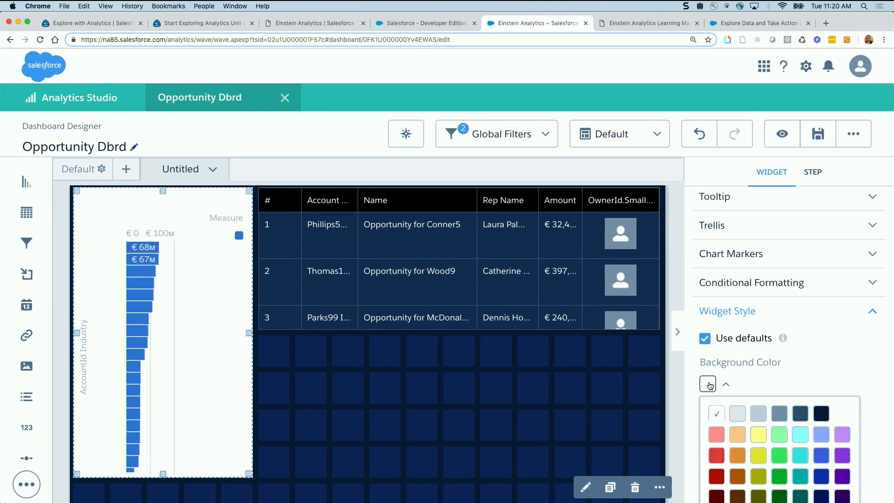
click(821, 413)
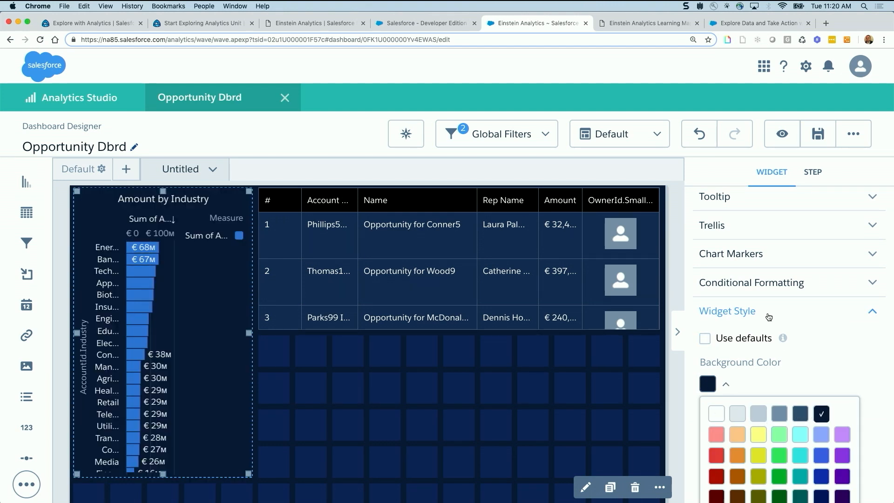
Step: Hide the legend of the Amount by Industry chart
scroll(769, 317, up, 3)
click(722, 270)
click(709, 288)
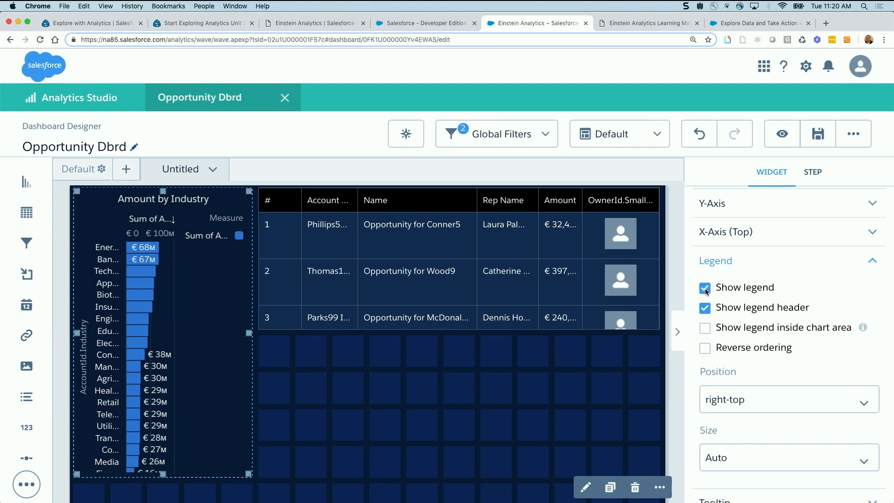
click(853, 266)
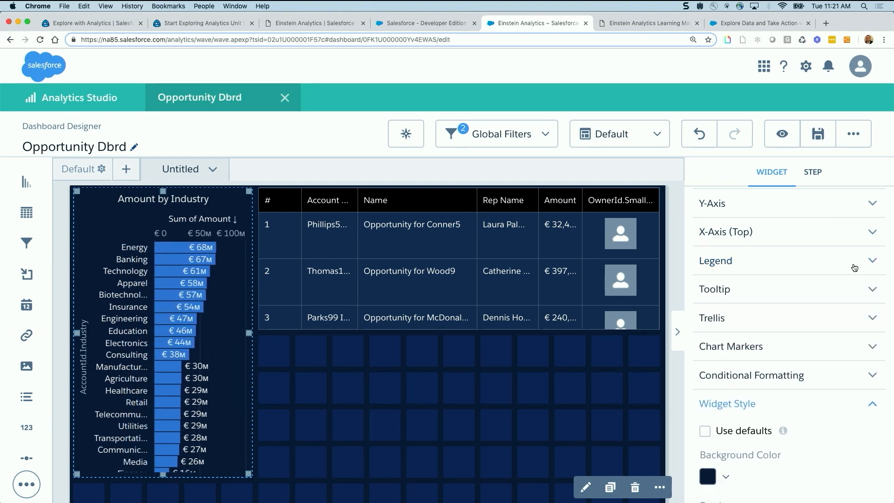
Step: Apply conditional formatting based on Sum of Amount to the Amount by Industry chart and save the dashboard
click(786, 380)
scroll(786, 381, down, 4)
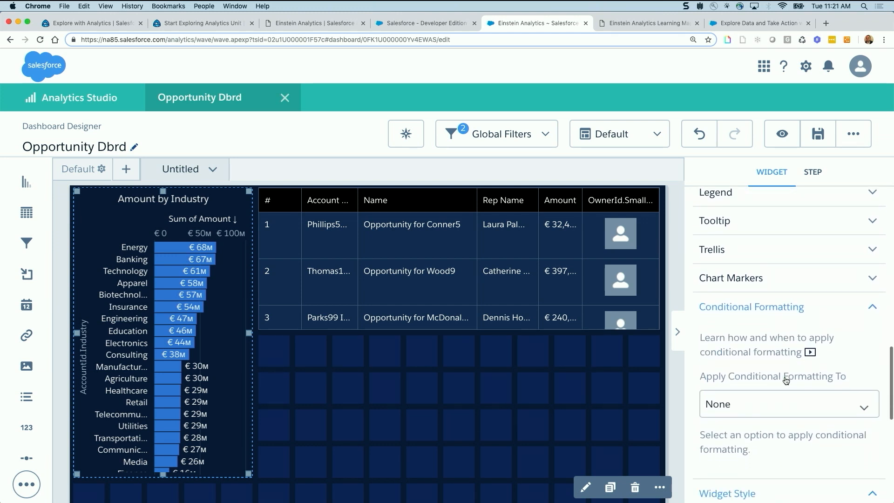
click(786, 382)
scroll(786, 381, down, 2)
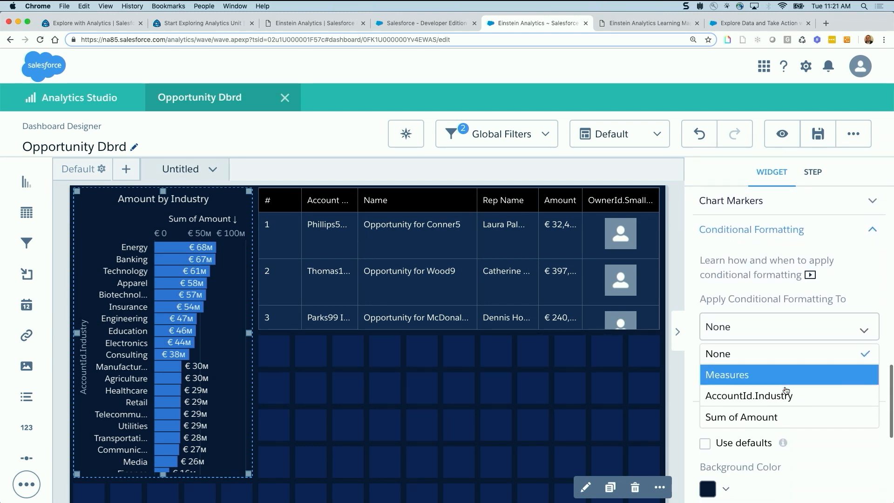
click(784, 418)
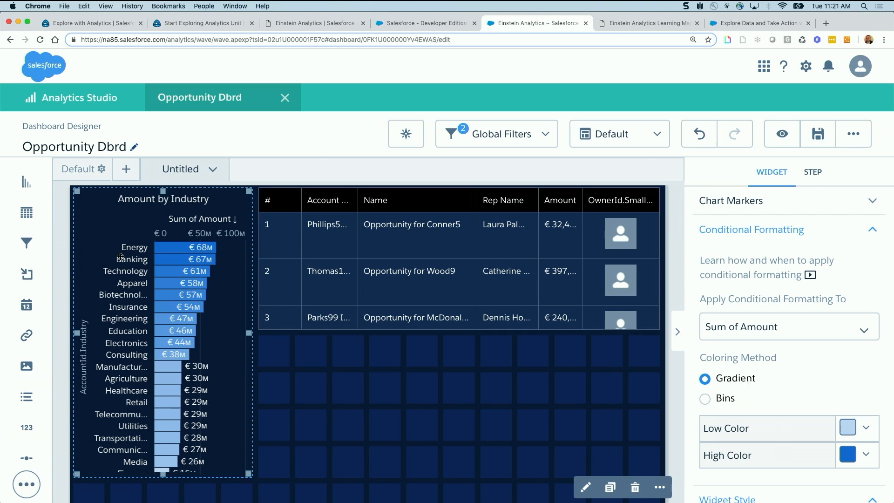
click(324, 376)
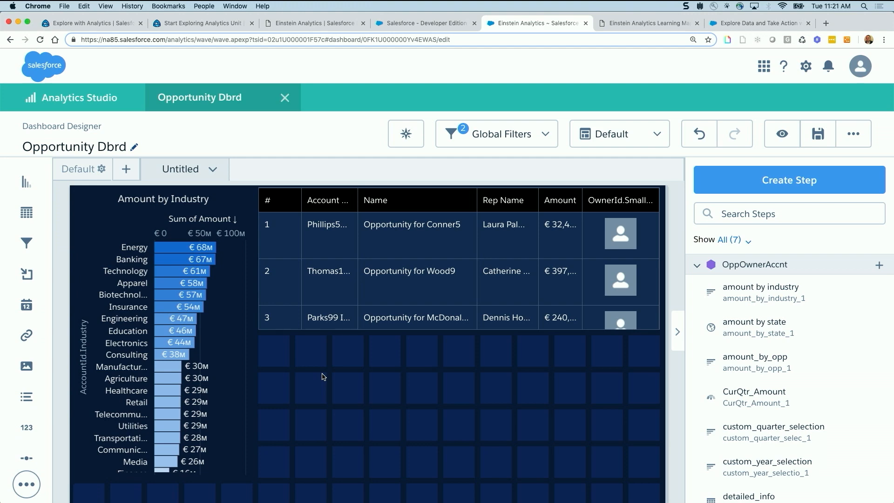
key(super+s)
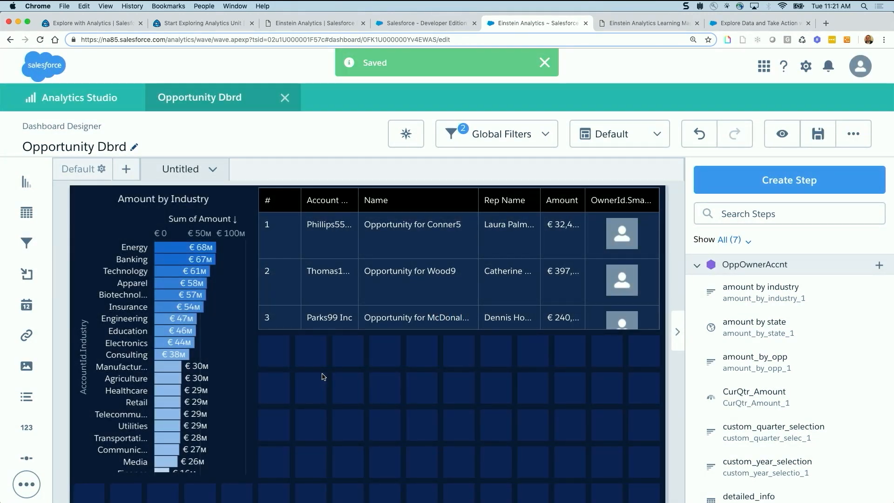
Step: Review the dashboard layout, preview it, and check the tooltip on the longest Amount by Opp bar
scroll(324, 376, up, 5)
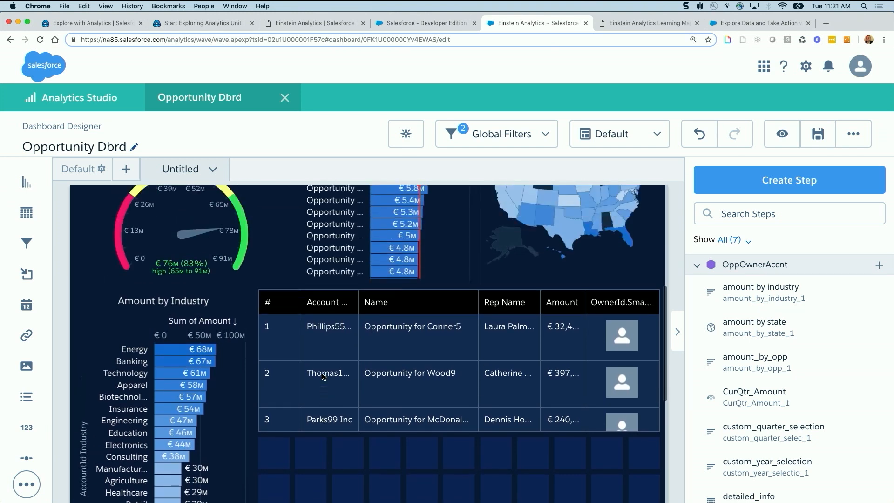
scroll(323, 376, up, 4)
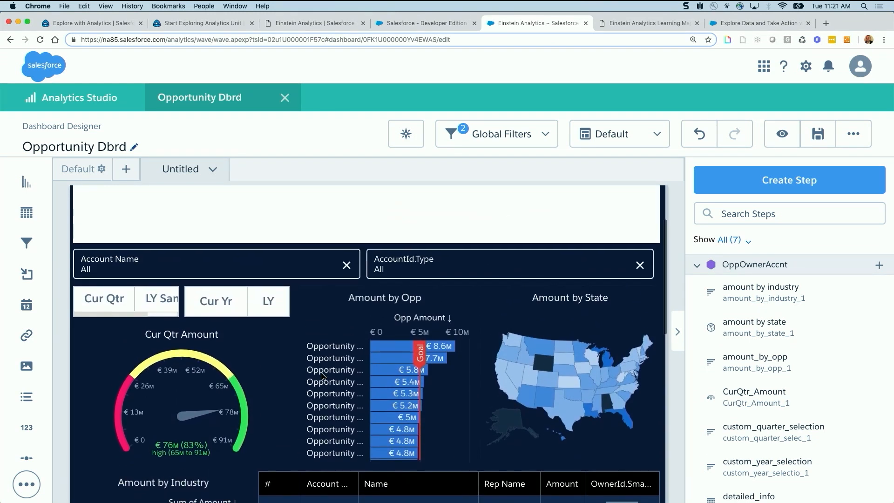
scroll(328, 396, down, 3)
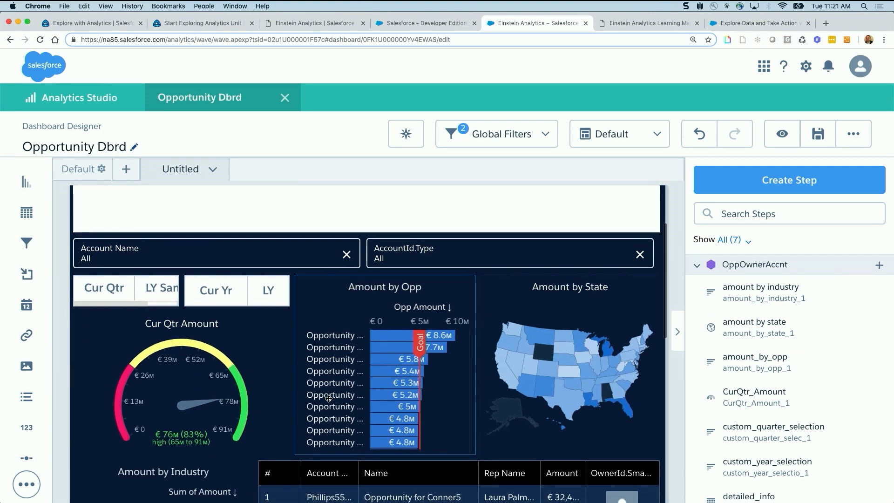
click(781, 136)
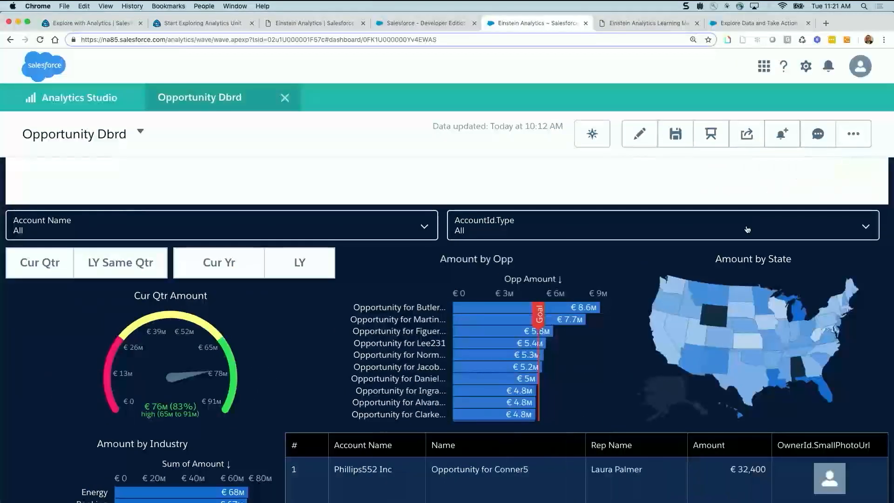
mouse_move(482, 314)
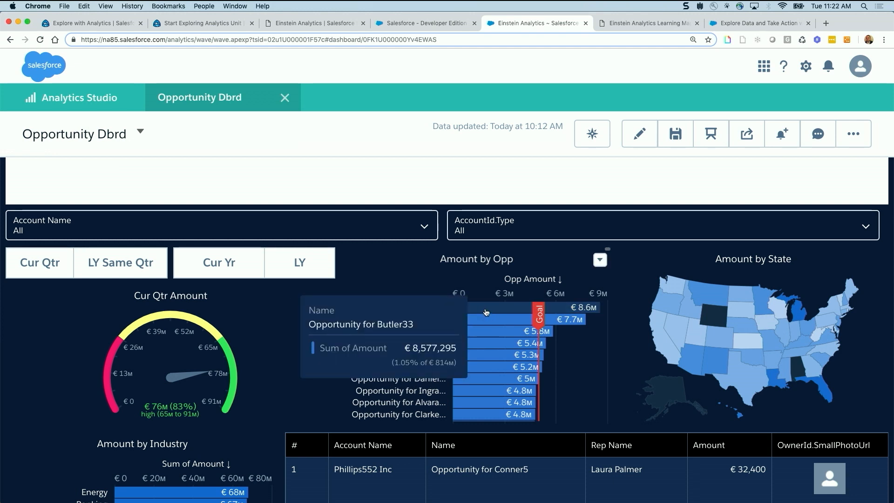
Step: Return to editing the dashboard and enable tooltip customization for the Amount by Opp chart
click(639, 134)
click(382, 329)
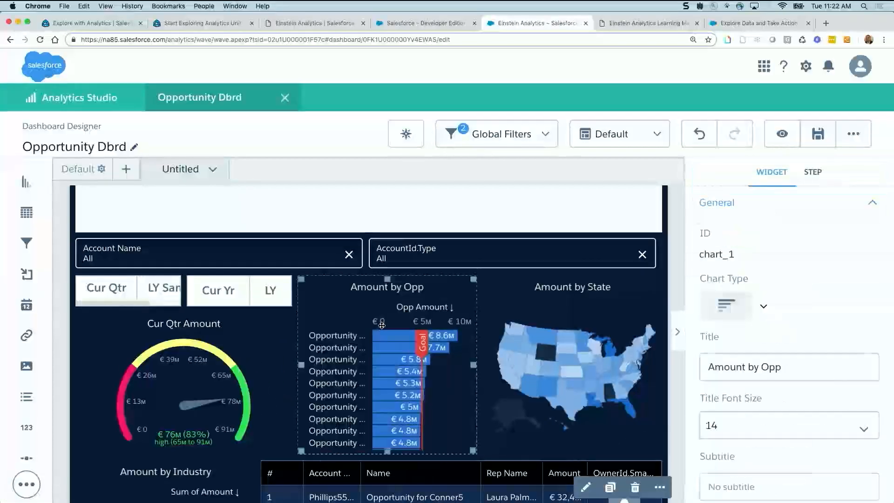
scroll(789, 393, down, 5)
scroll(789, 393, down, 5)
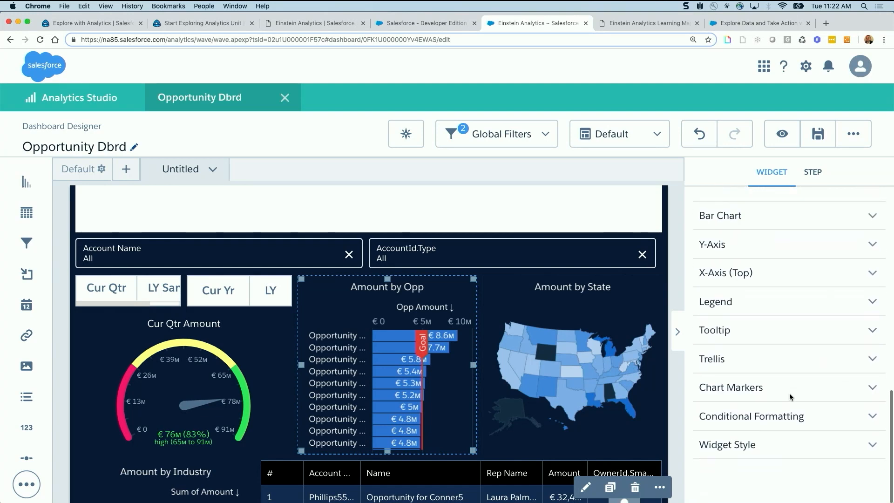
click(762, 331)
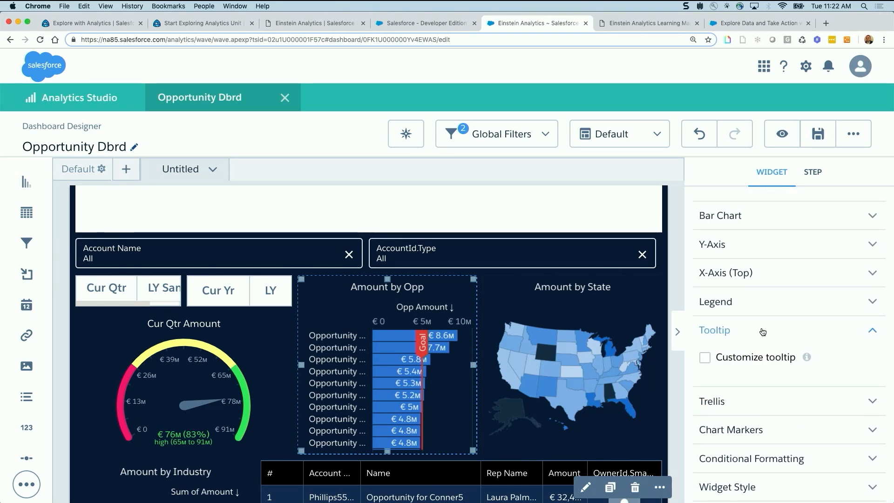
click(705, 357)
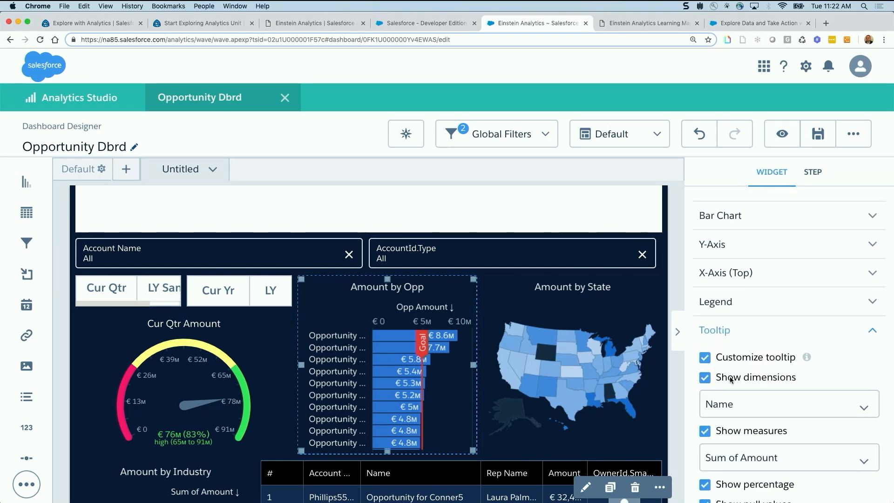
Step: Add custom tooltip text reading "this is opp name" followed by the Name field
scroll(766, 415, down, 2)
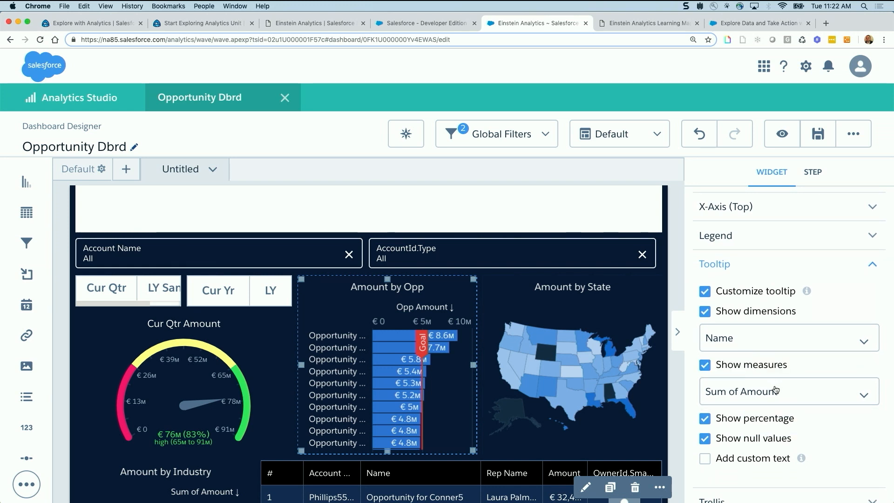
scroll(775, 390, down, 1)
scroll(775, 390, down, 2)
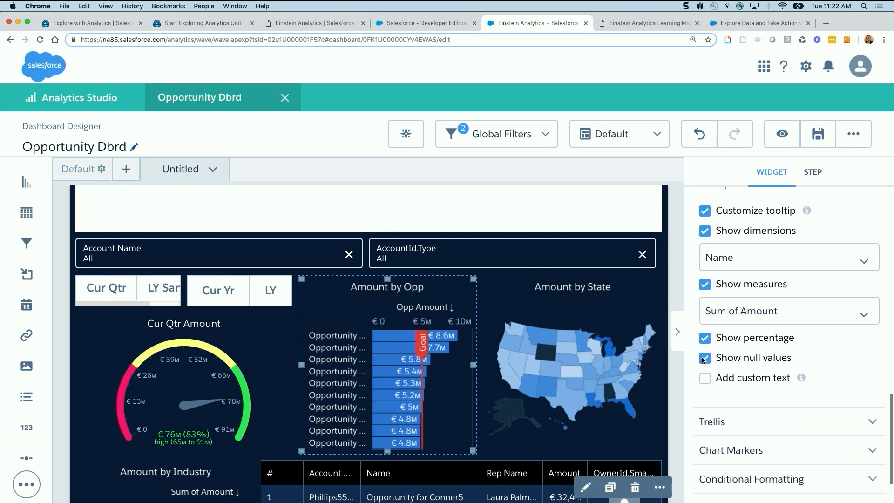
click(705, 379)
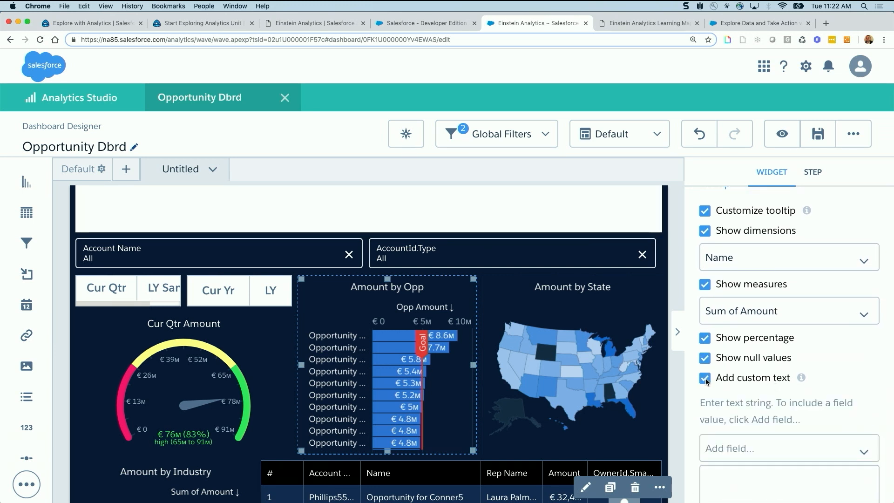
click(739, 450)
scroll(739, 447, down, 2)
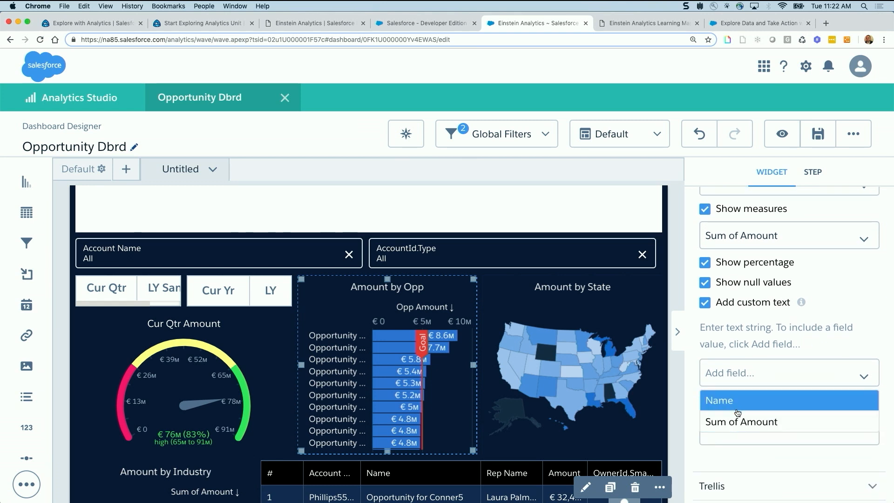
click(744, 440)
text(this is opp)
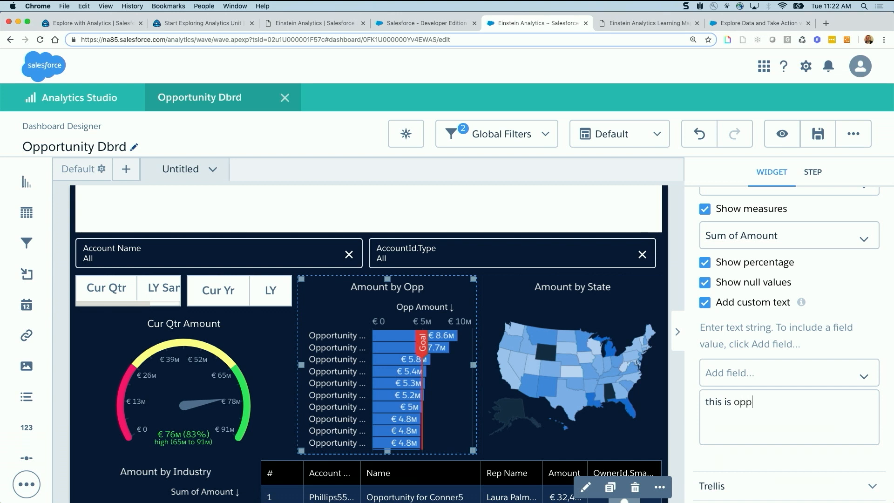
text( name)
click(795, 382)
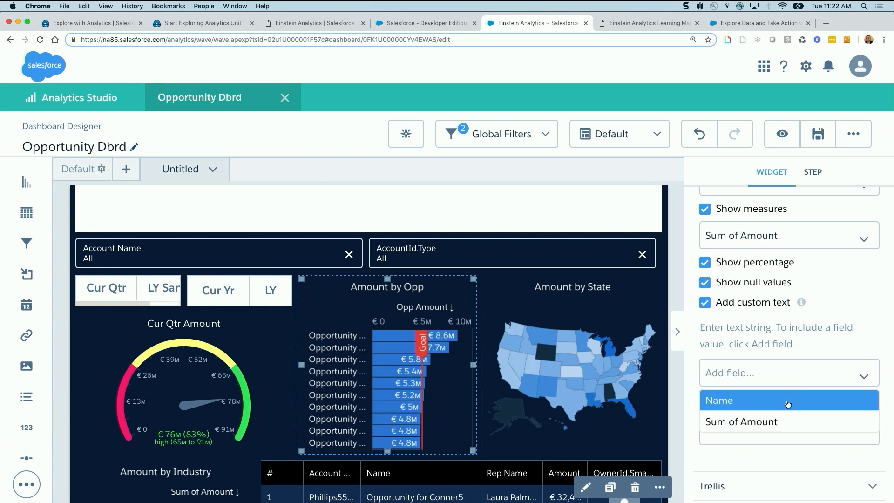
click(788, 400)
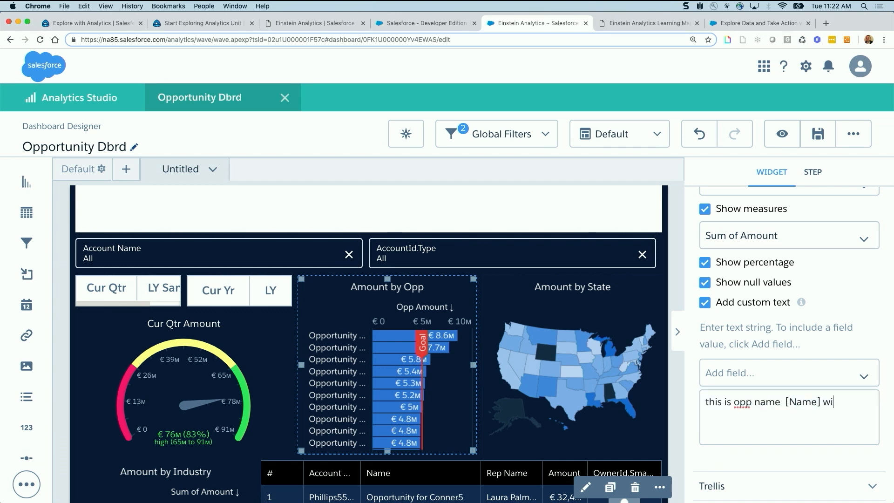
Step: Extend the custom tooltip text with "with amount =" followed by the Sum of Amount field
text(with amount =)
click(827, 380)
click(797, 419)
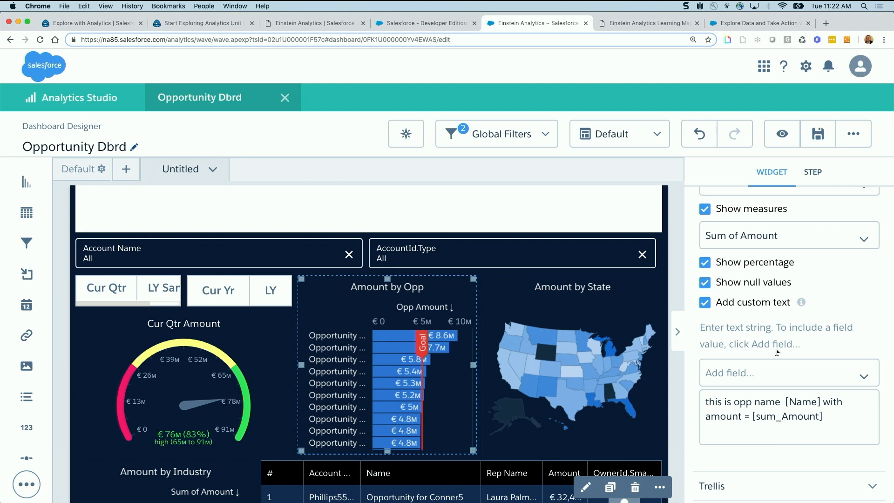
Step: Turn off dimensions, measures and null values in the Amount by Opp tooltip and preview it on the longest bar
scroll(774, 348, up, 3)
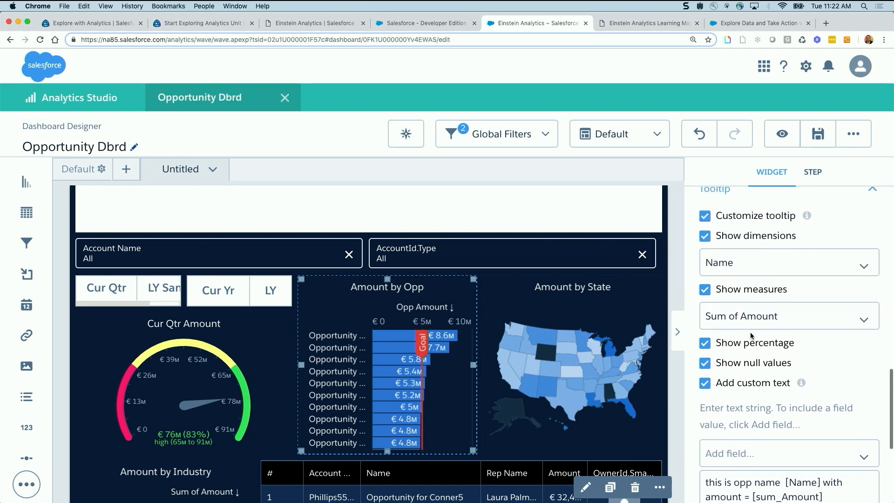
click(706, 236)
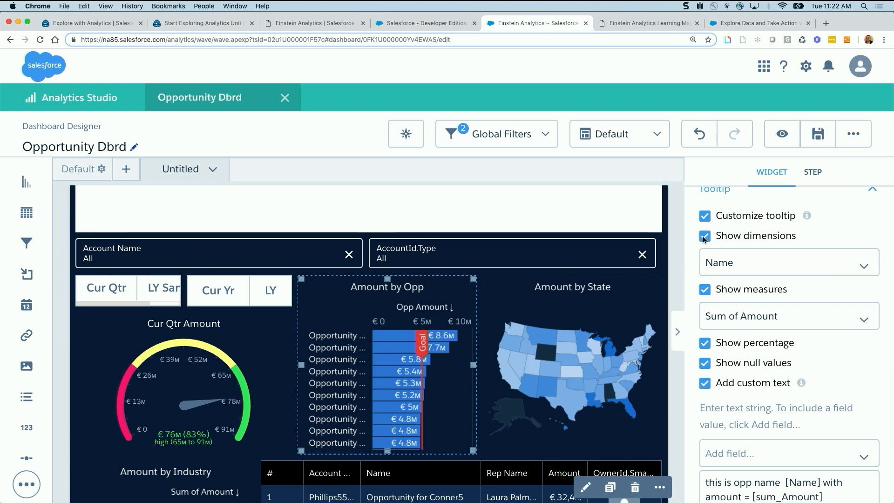
click(705, 258)
click(705, 276)
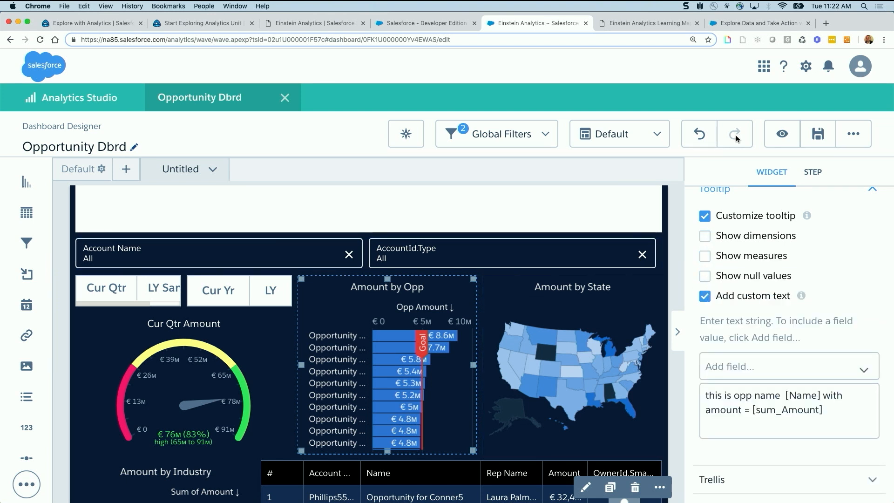
click(778, 135)
mouse_move(483, 314)
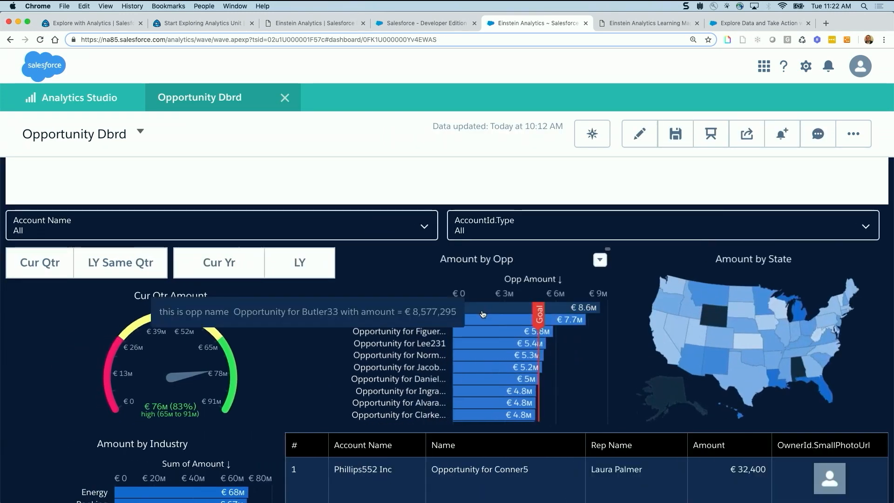
Step: Return to editing and turn dimensions and measures back on in the Amount by Opp chart's tooltip
click(639, 134)
click(447, 326)
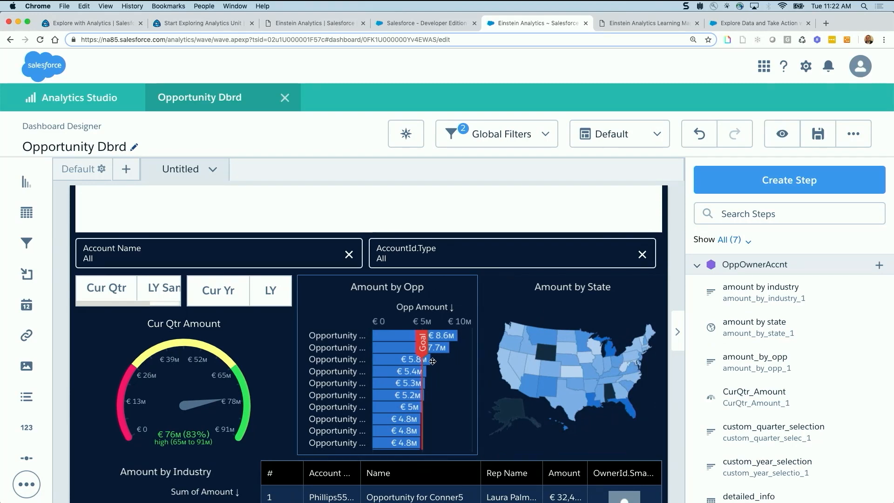
scroll(788, 425, down, 10)
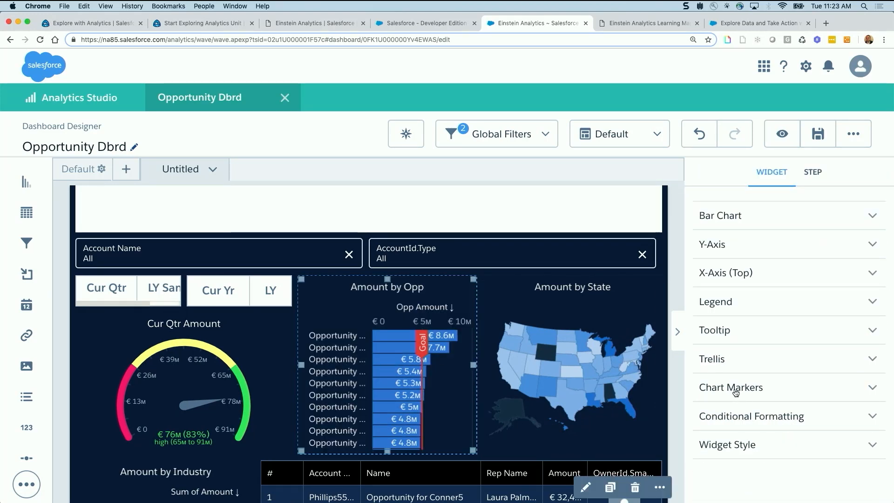
click(726, 336)
scroll(704, 321, down, 2)
click(705, 314)
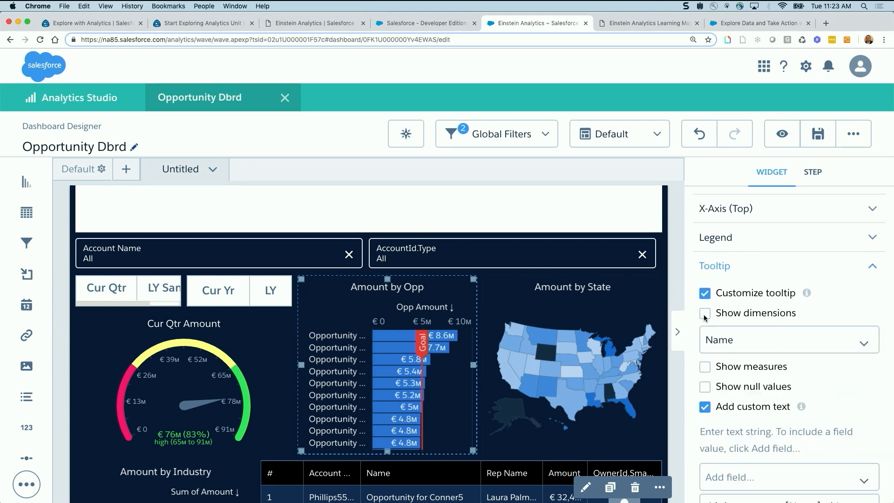
click(705, 362)
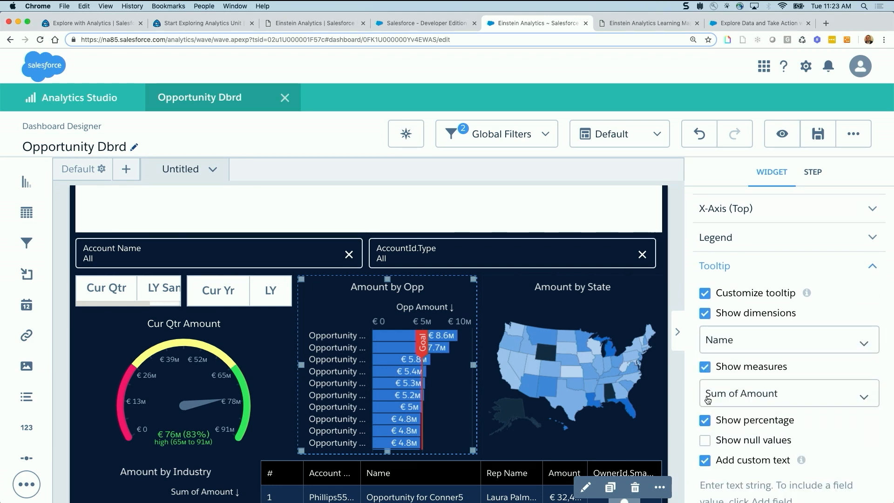
Step: Turn on null values in the Amount by Opp tooltip and preview the tooltip on the longest bar
click(705, 440)
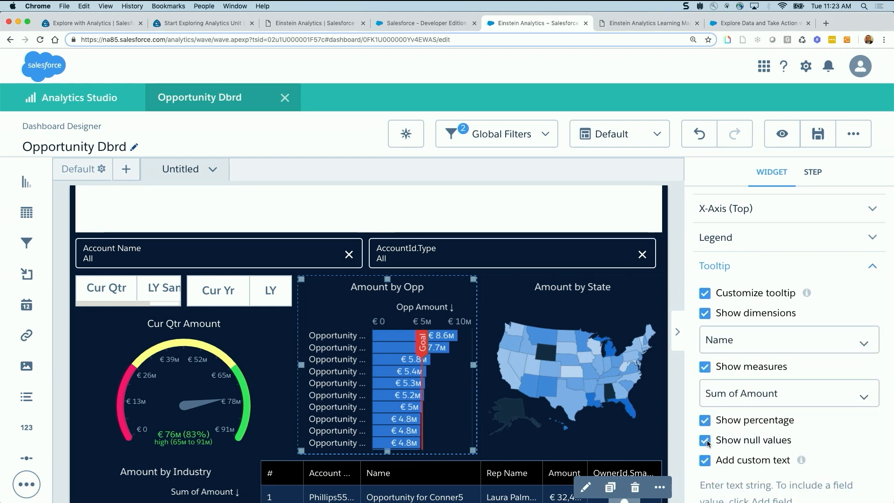
scroll(706, 440, down, 3)
scroll(741, 444, down, 2)
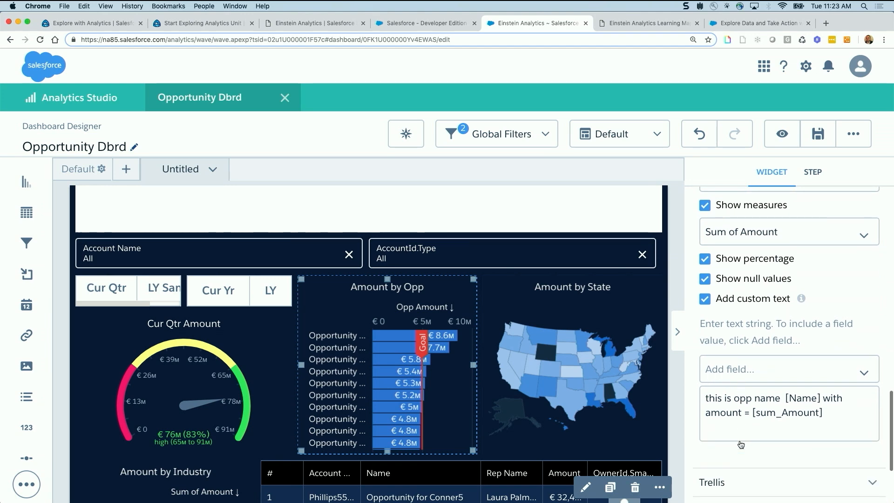
click(782, 134)
mouse_move(469, 312)
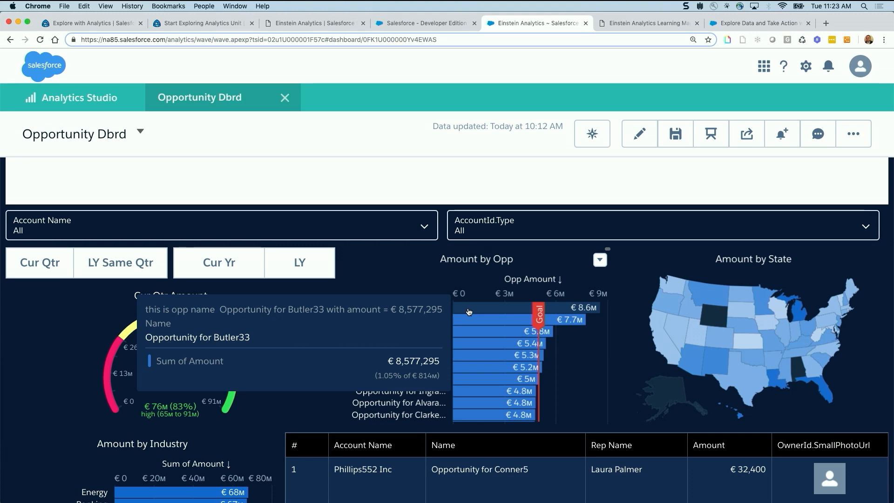
Step: Return to editing and add a chart marker to the longest bar of the Amount by Opp chart
click(643, 134)
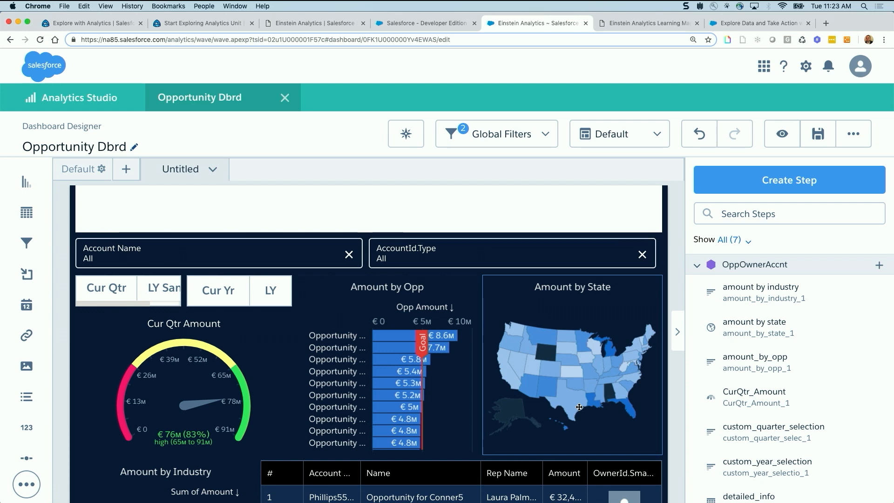
scroll(720, 401, down, 1)
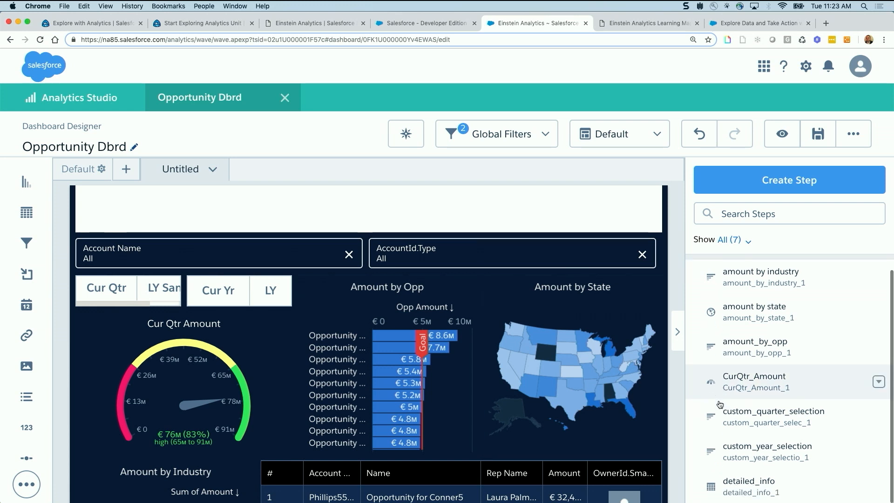
click(404, 311)
scroll(758, 417, down, 5)
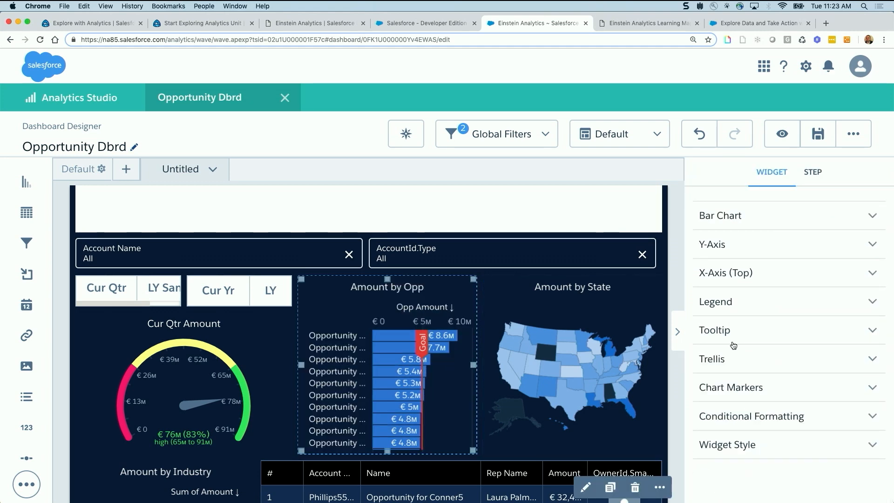
click(793, 390)
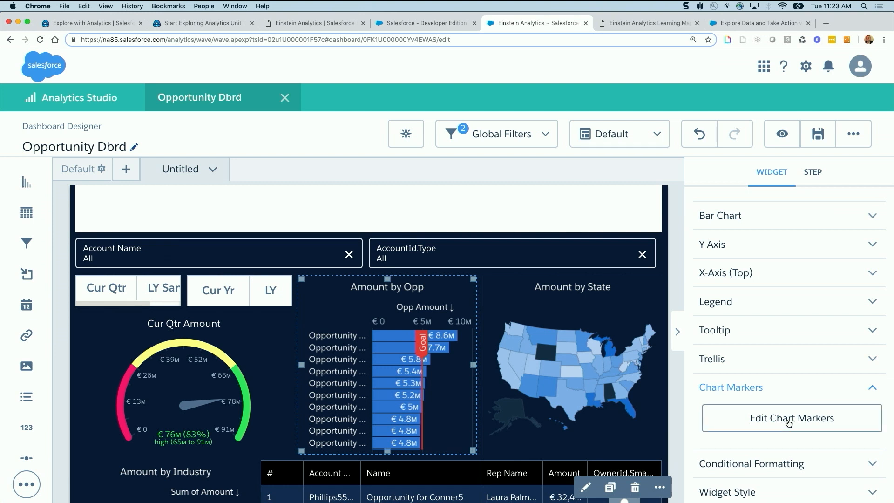
click(788, 422)
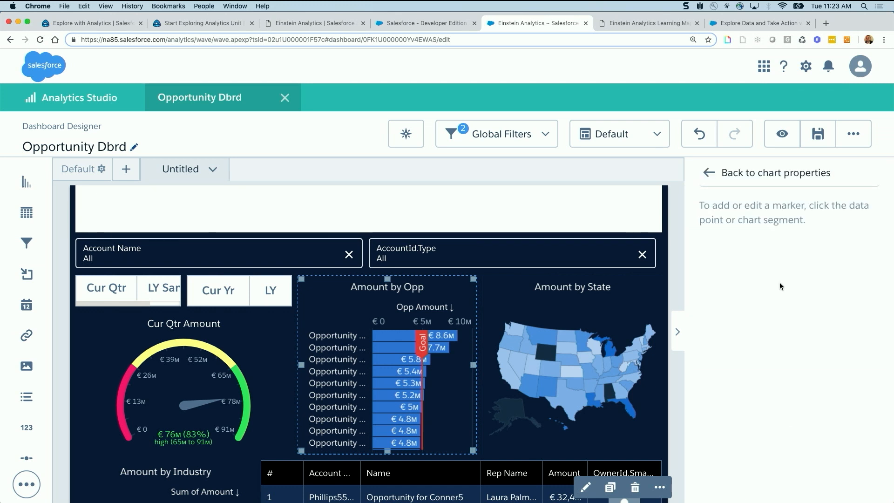
click(722, 172)
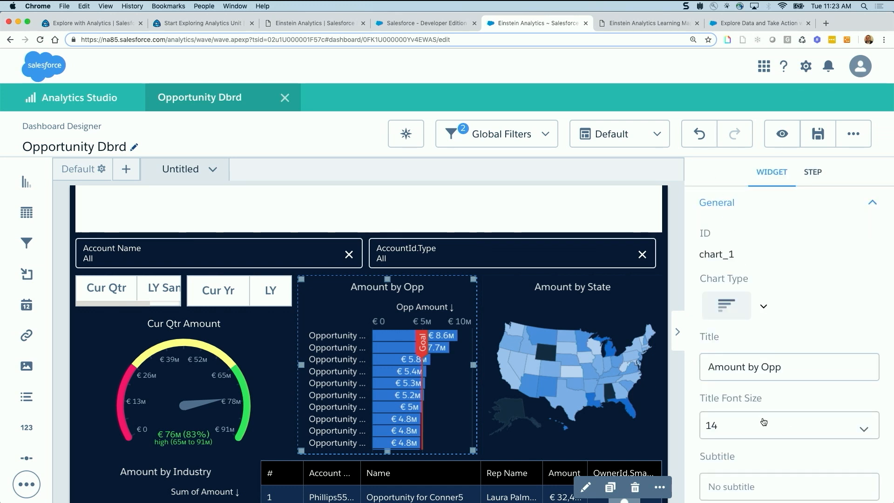
scroll(763, 419, down, 5)
click(745, 387)
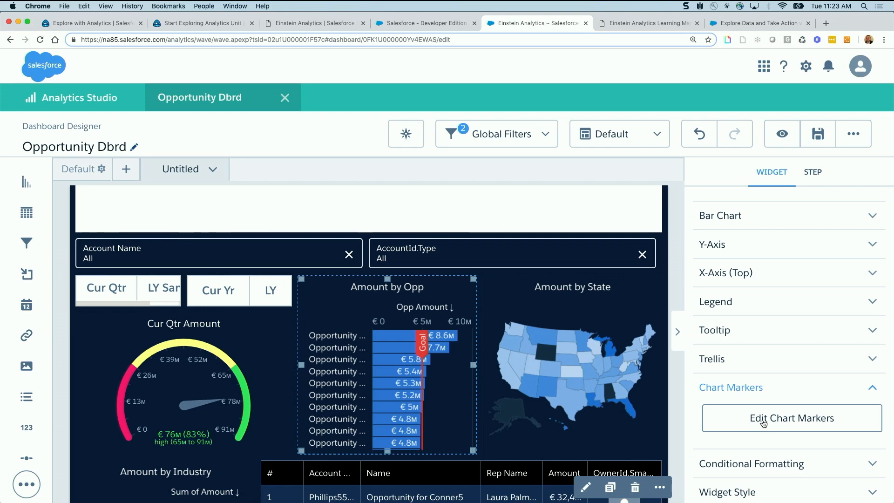
click(762, 419)
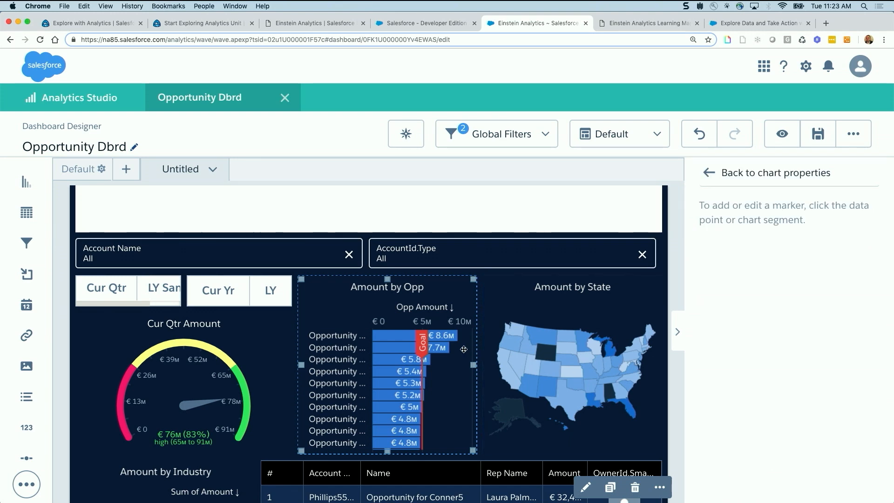
click(448, 334)
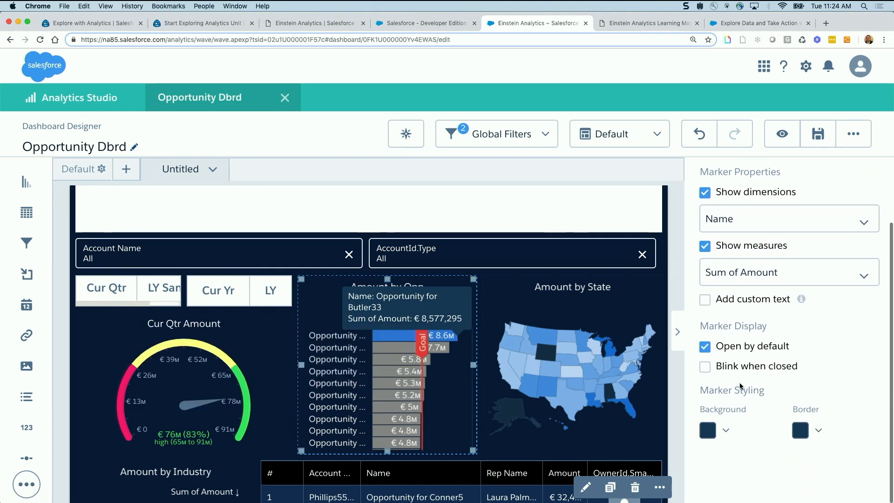
Step: Set the marker to be closed by default and blink when closed, with a red background and red border
click(705, 350)
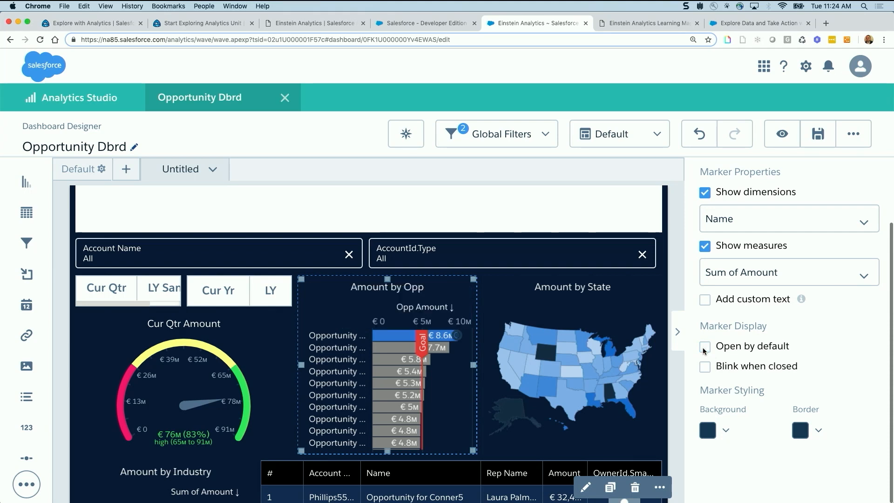
click(705, 367)
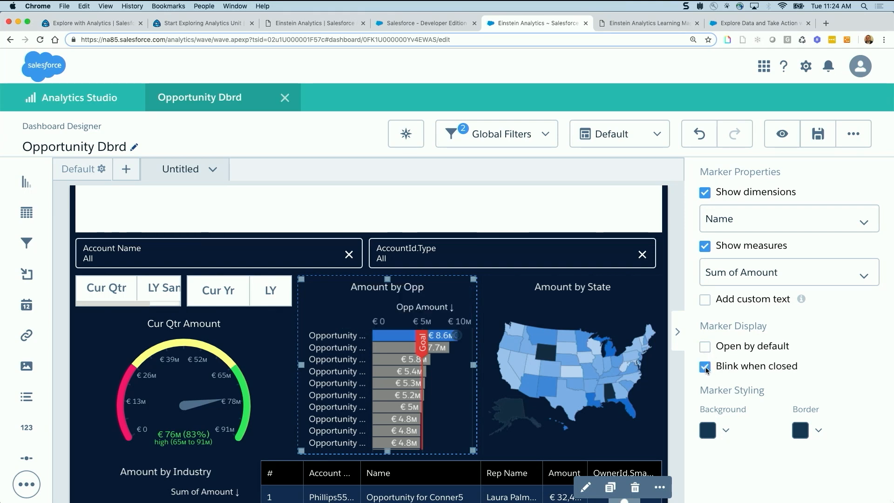
click(717, 430)
click(717, 498)
click(805, 431)
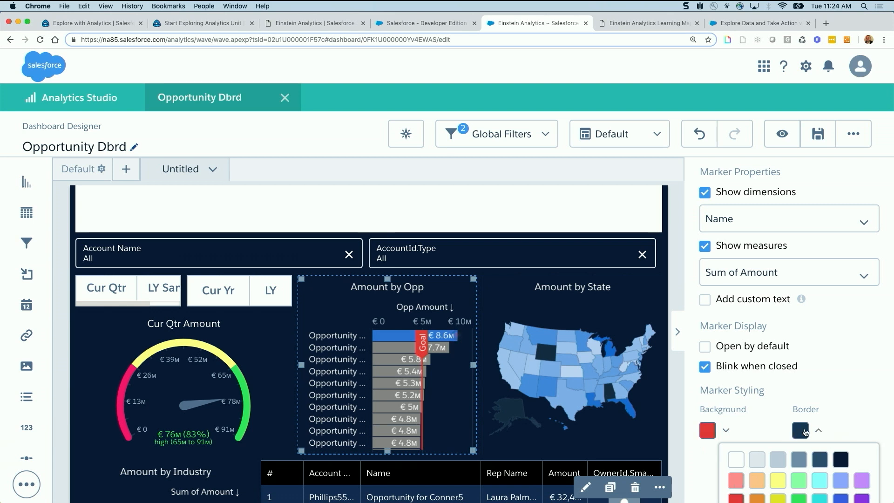
click(736, 498)
Step: Preview the dashboard, open and close the marker on the longest Amount by Opp bar, and return to editing
click(780, 138)
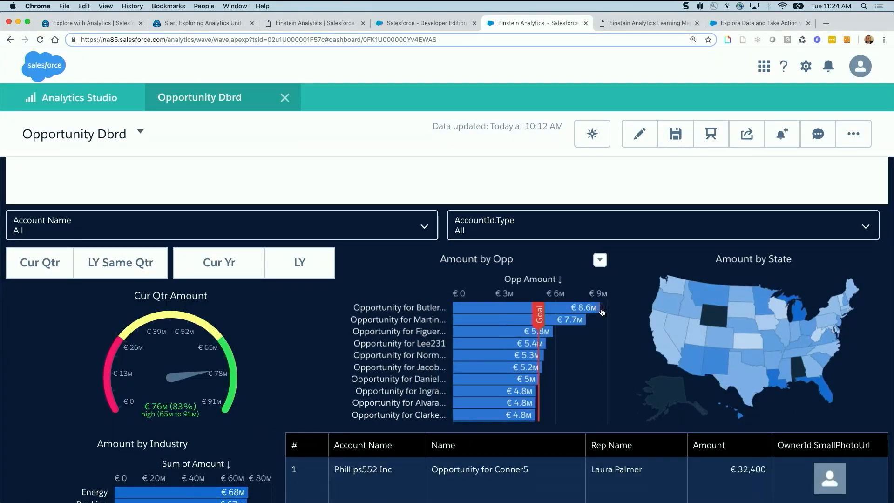
mouse_move(602, 312)
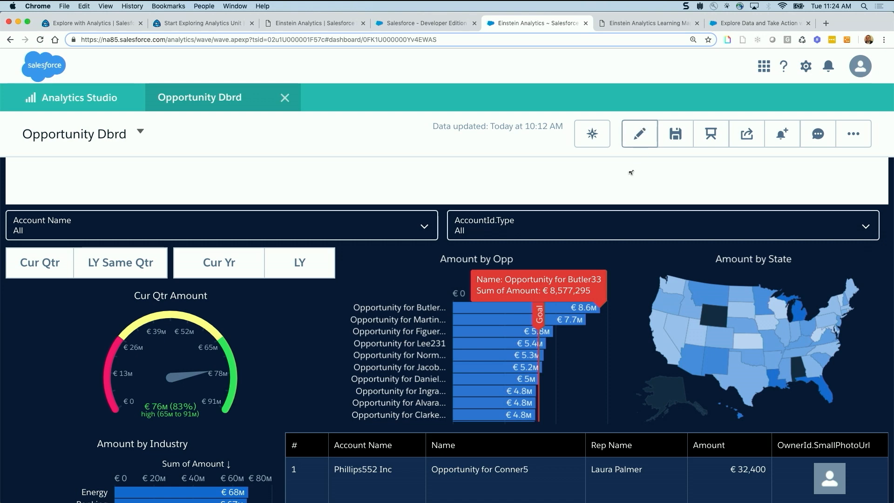
click(600, 277)
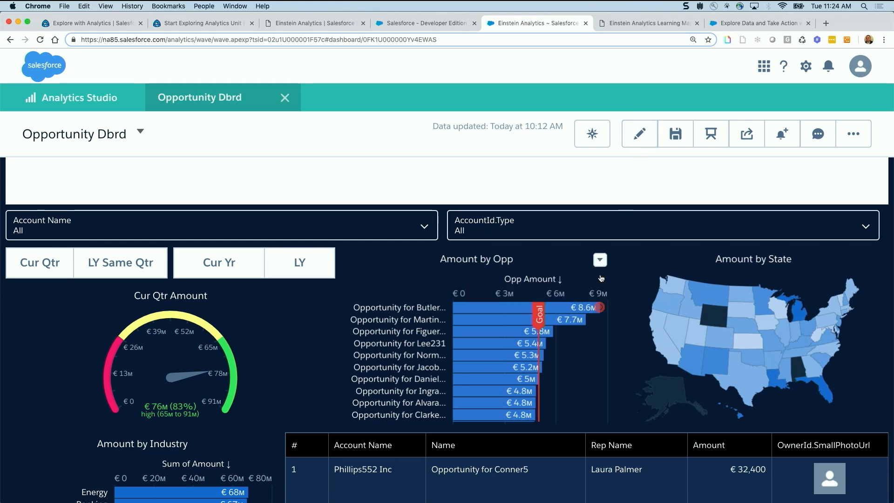
click(640, 136)
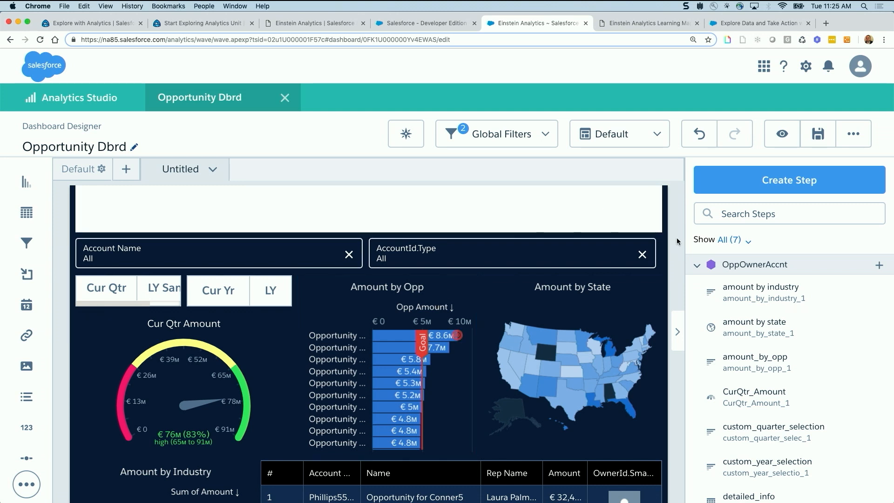
Step: Clone the dashboard in a new tab, save it as Copy of Opportunity Dbrd in Shared App, and close the copy
scroll(647, 217, up, 3)
scroll(647, 218, up, 1)
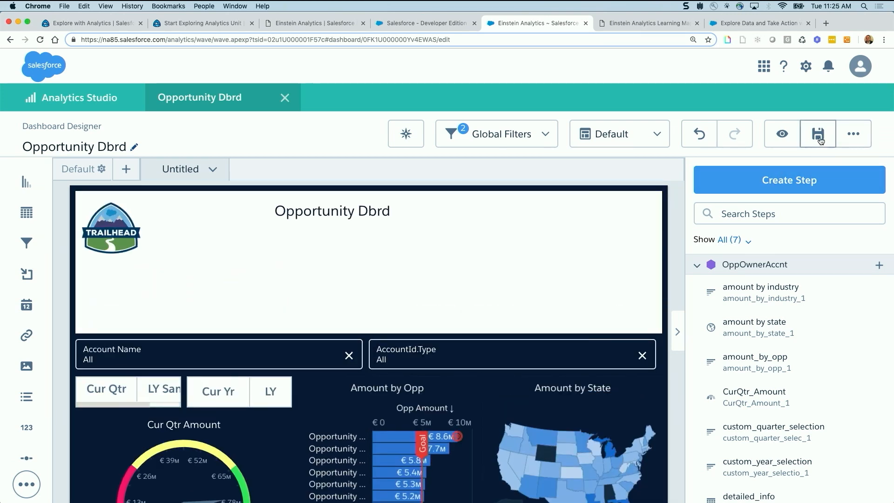
click(850, 139)
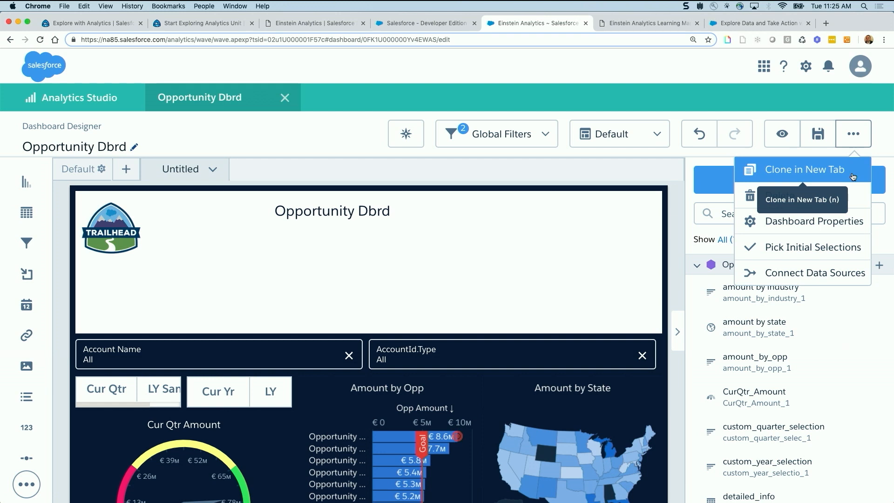
click(821, 173)
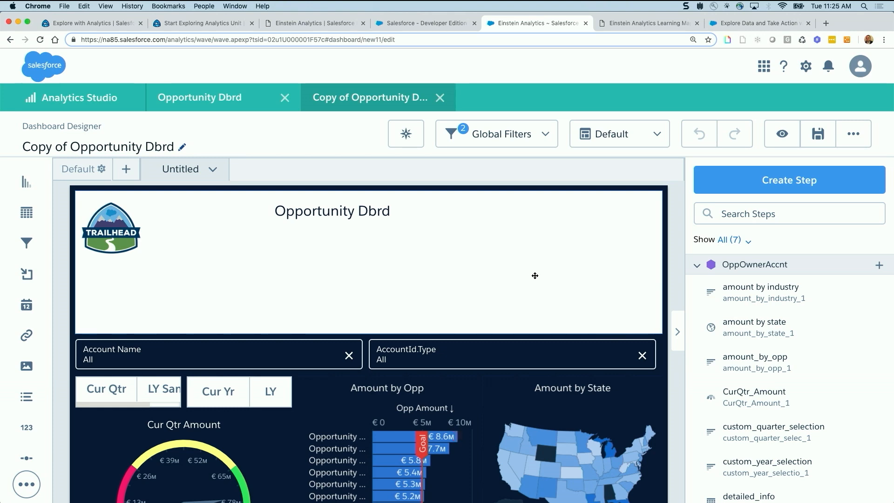
key(super+s)
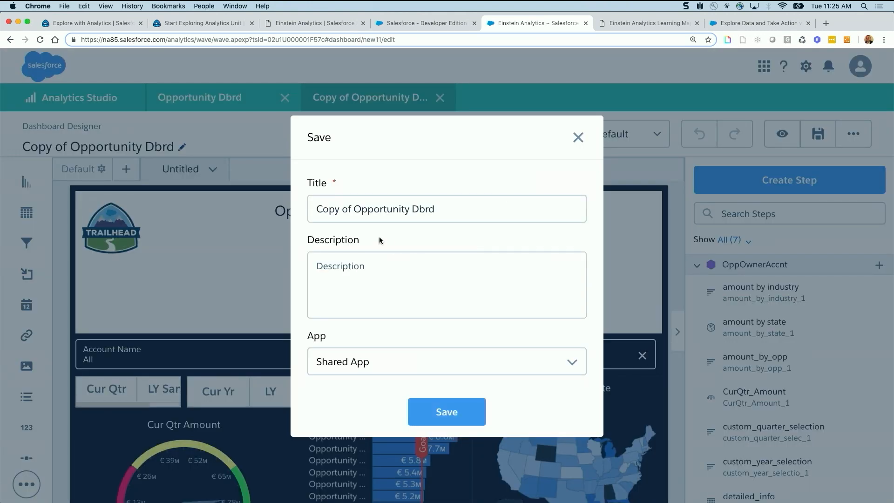
click(444, 418)
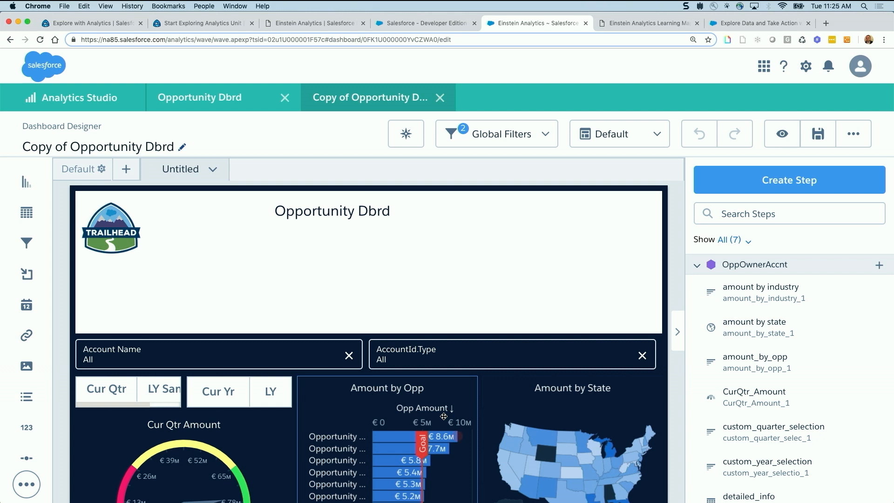
click(440, 98)
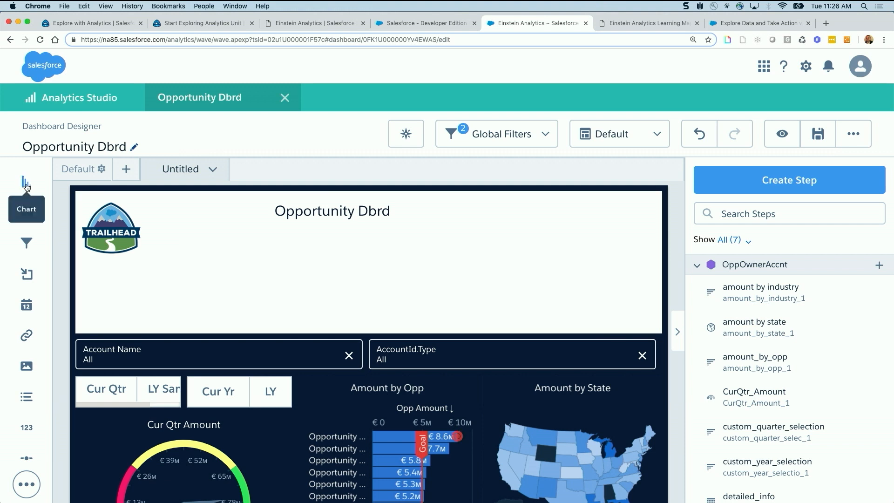
Step: Place a chart widget in the white header area below the Opportunity Dbrd title and reduce its height
drag(26, 187, 188, 232)
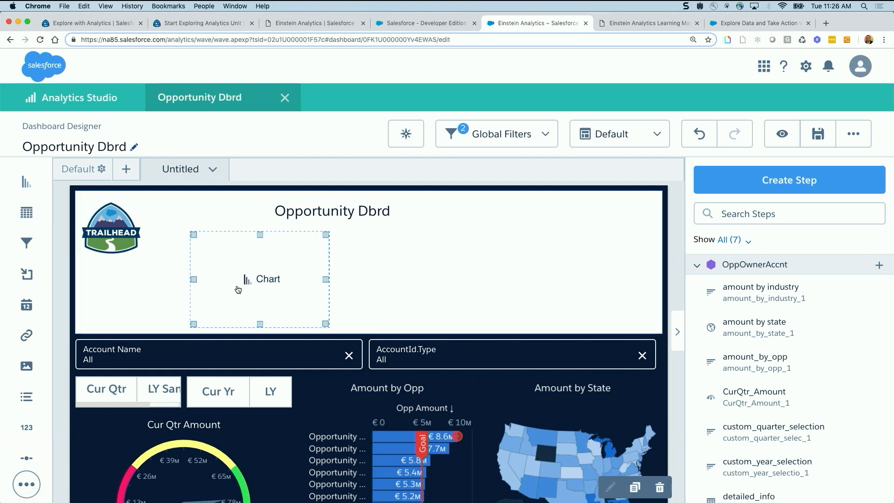
mouse_move(218, 274)
mouse_down()
mouse_move(198, 257)
mouse_move(211, 264)
mouse_move(223, 249)
mouse_move(259, 251)
mouse_move(223, 254)
mouse_move(222, 273)
mouse_up()
drag(261, 293, 261, 290)
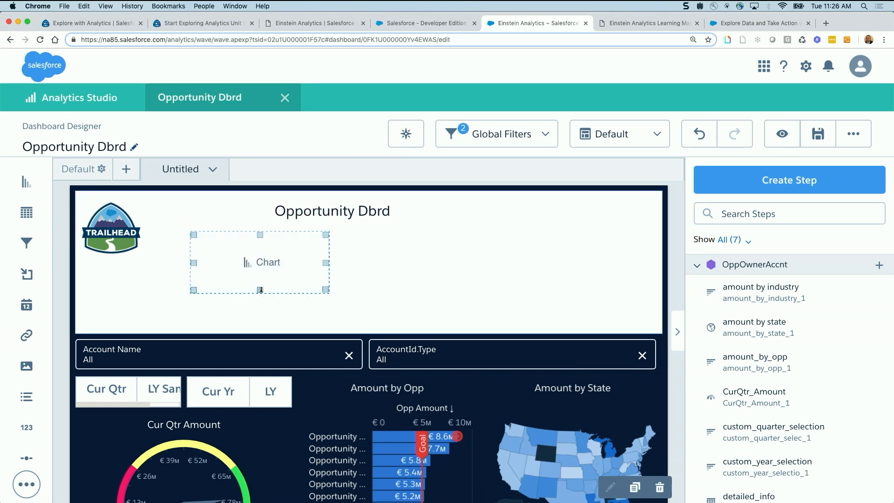
Step: Create a step for the new header chart and label it won_trend
click(262, 263)
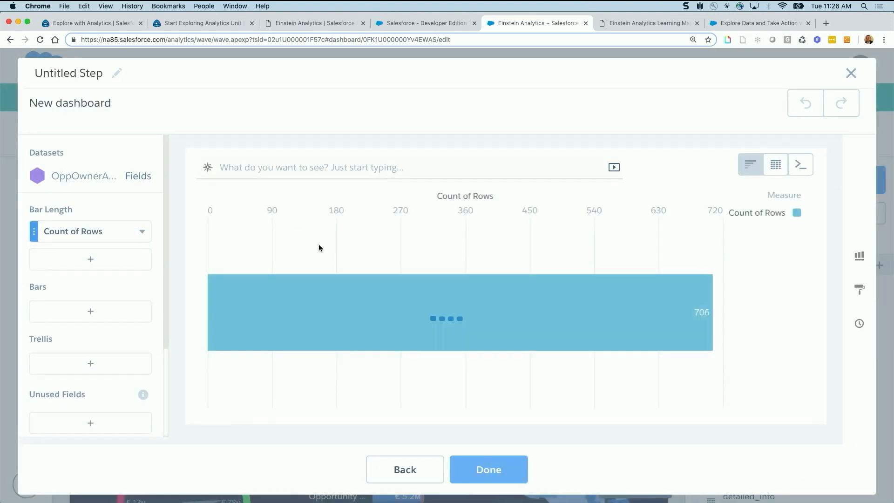
click(93, 66)
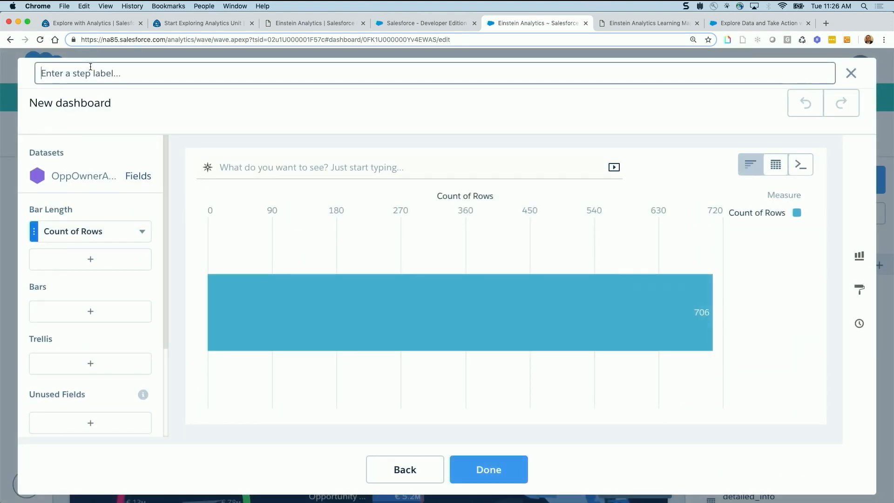
text(won_trend)
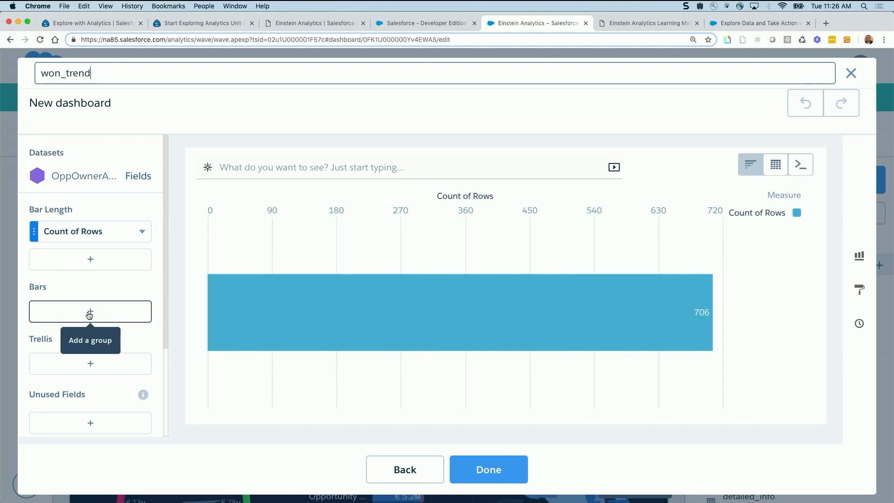
Step: Group the won_trend bars by Close Date using Year-Month
click(89, 315)
click(232, 303)
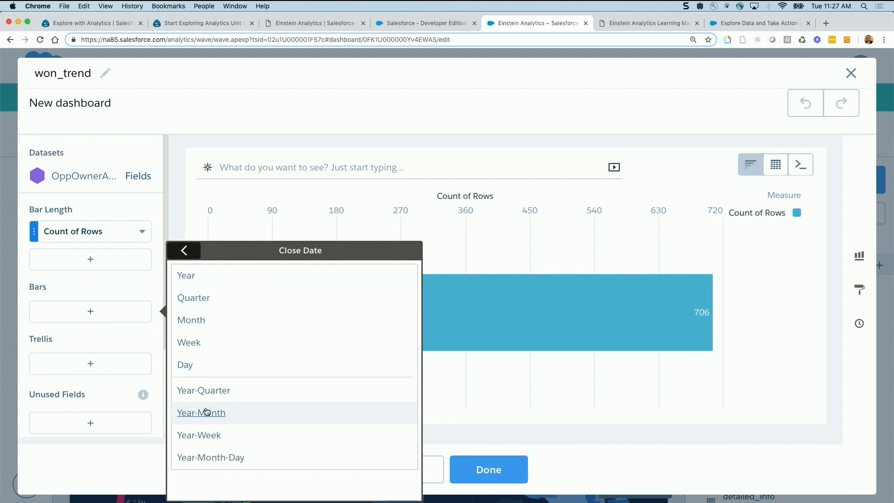
click(208, 411)
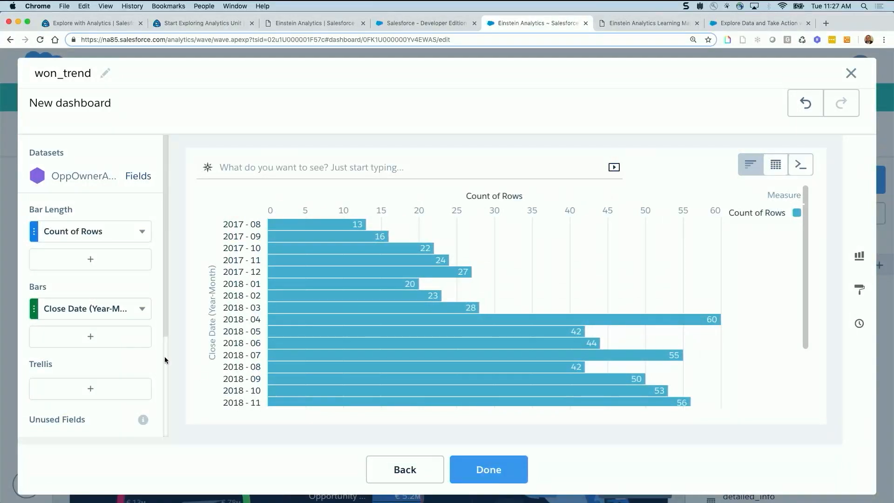
Step: Filter the won_trend step to records where Won equals true
scroll(117, 332, down, 3)
scroll(116, 332, down, 2)
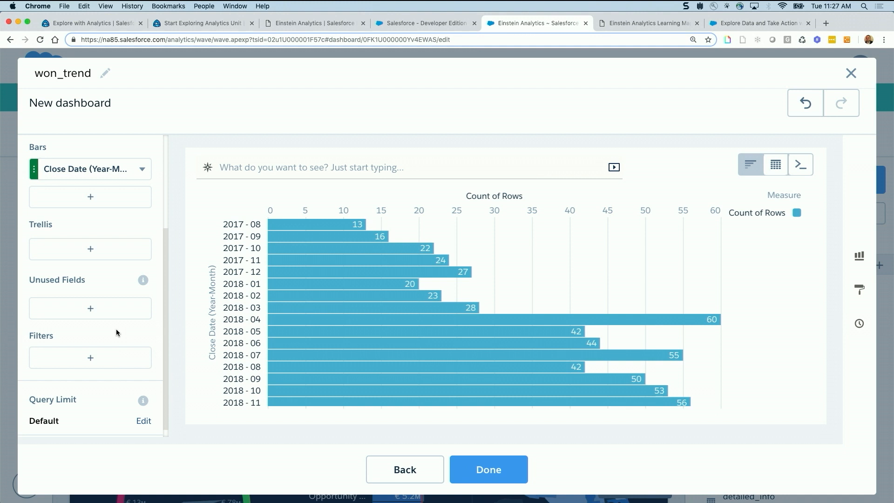
scroll(116, 328, up, 5)
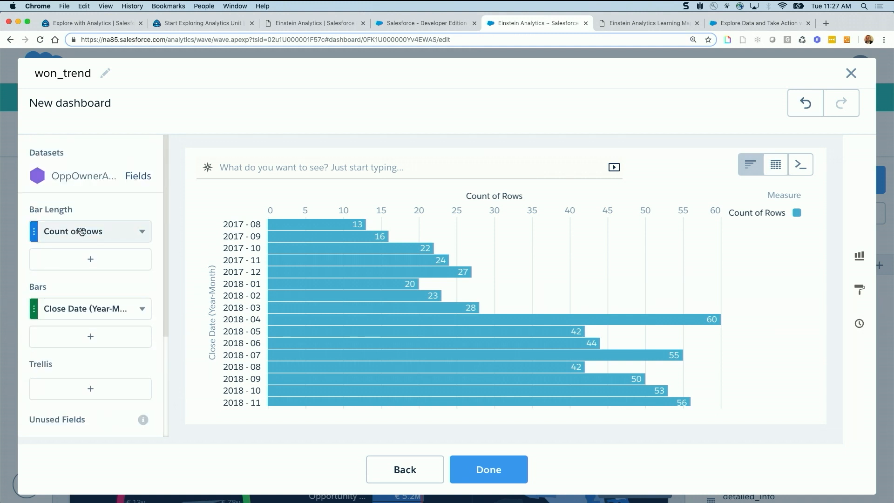
scroll(98, 322, down, 5)
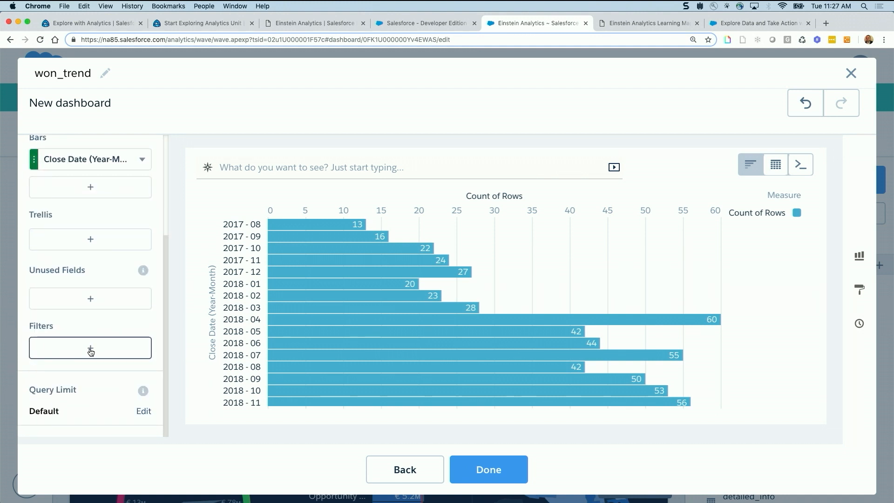
click(90, 349)
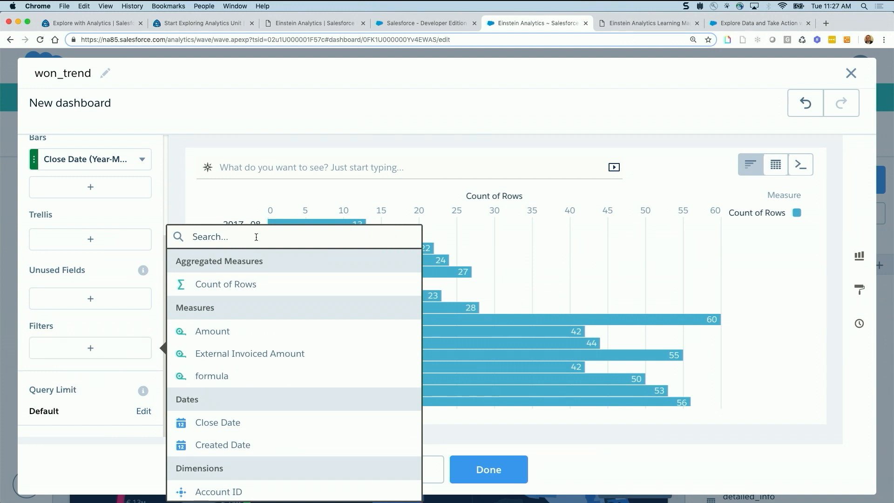
text(won)
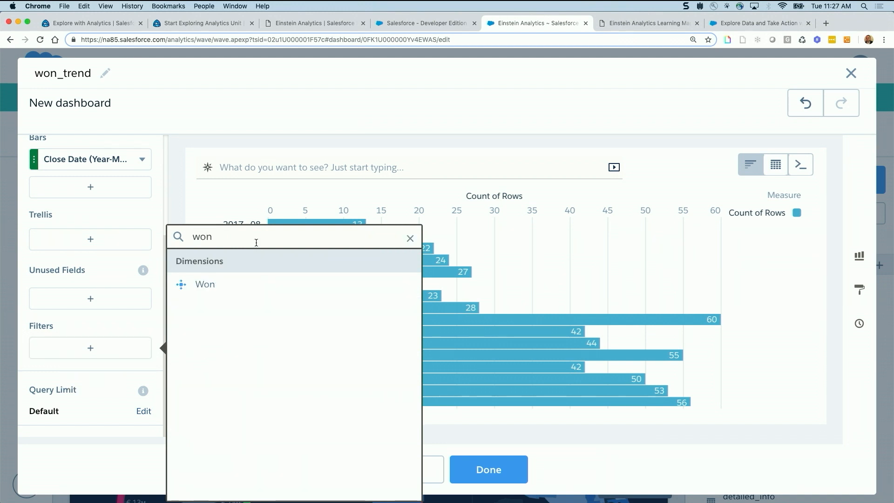
click(242, 284)
click(190, 361)
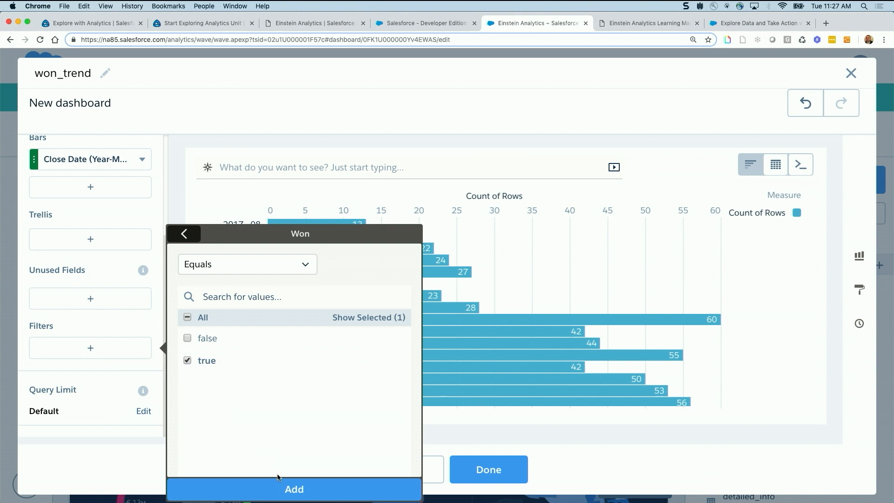
click(280, 491)
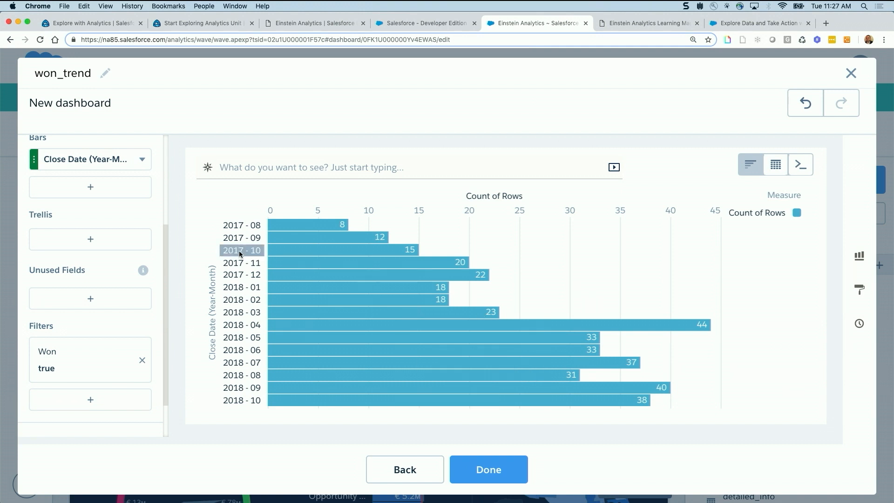
Step: Change the won_trend visualization to a Timeline chart and apply the step to the header widget
scroll(97, 224, up, 1)
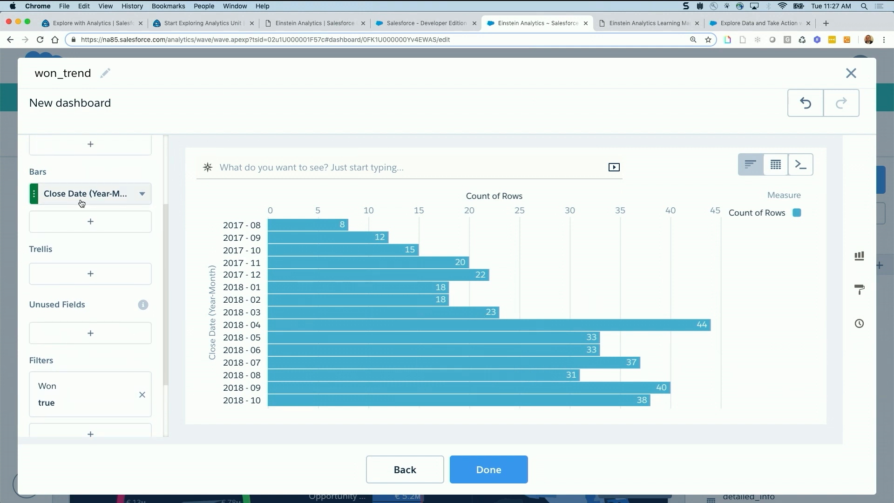
click(861, 259)
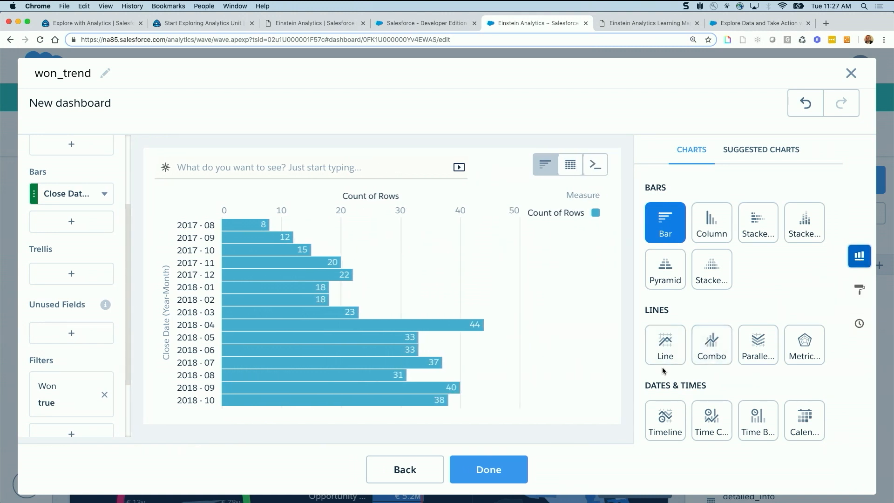
scroll(662, 367, down, 2)
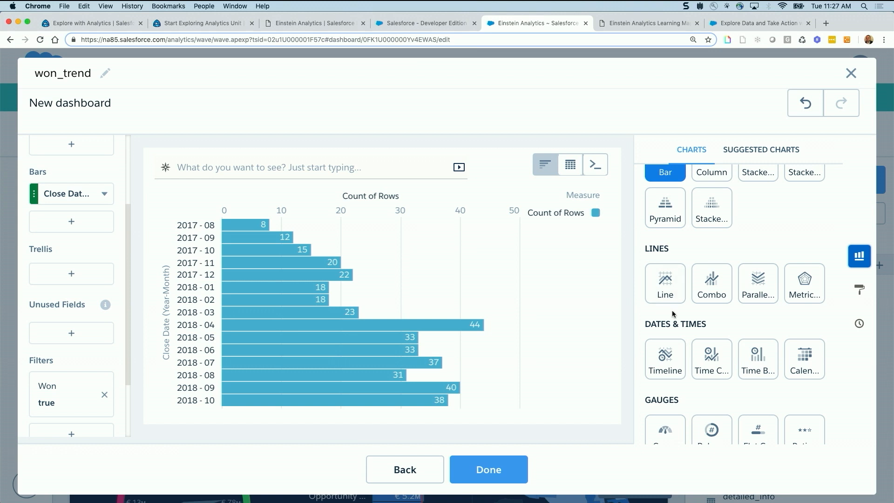
click(665, 368)
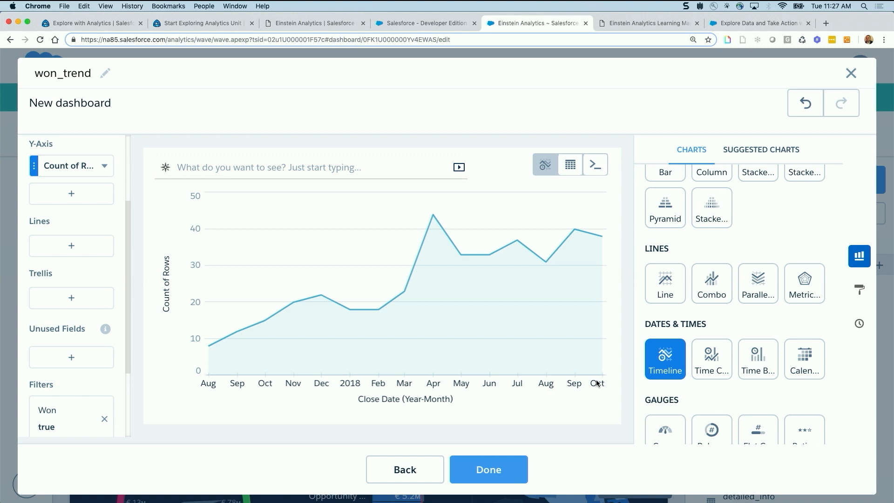
click(492, 471)
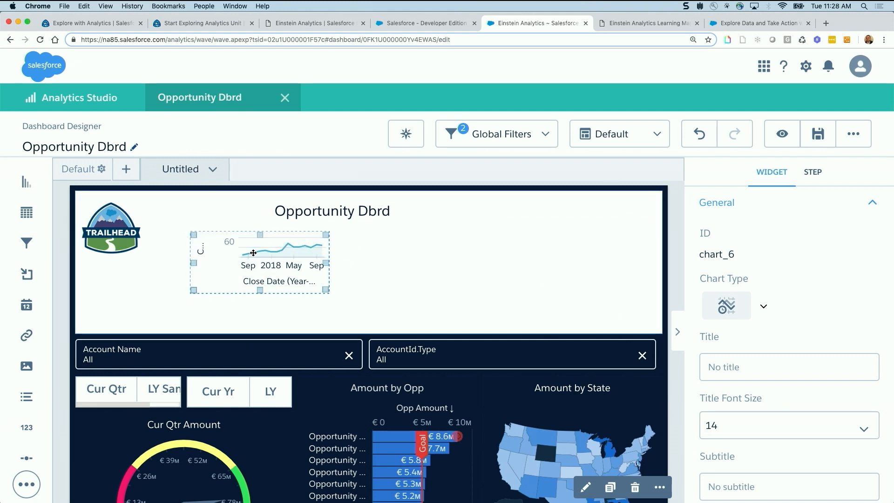
Step: Hide the x-axis title of the timeline chart in the header
scroll(773, 432, down, 3)
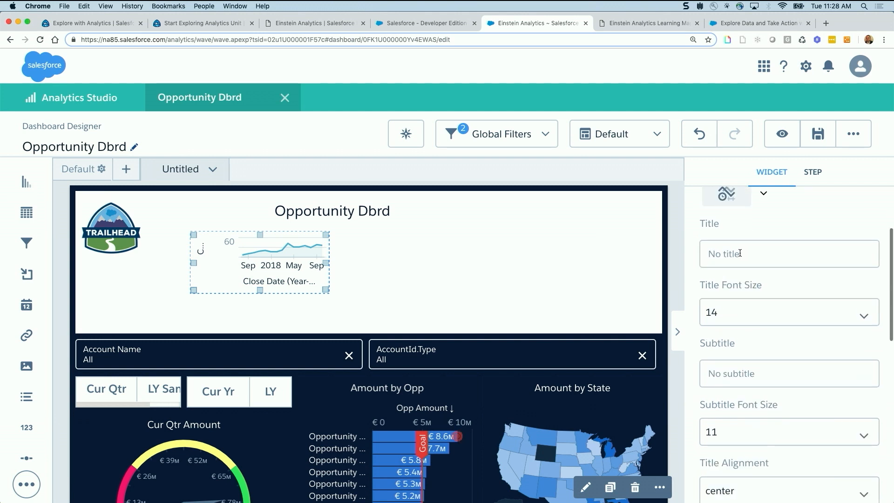
scroll(740, 326, down, 8)
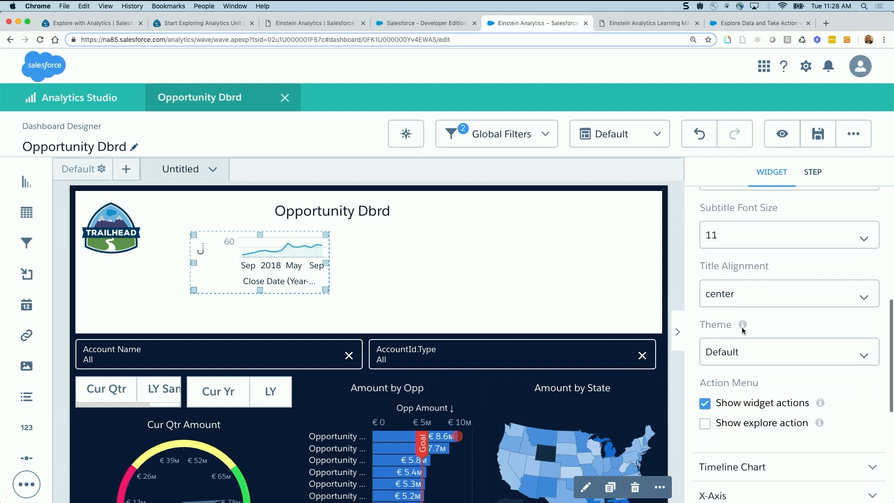
scroll(742, 328, down, 3)
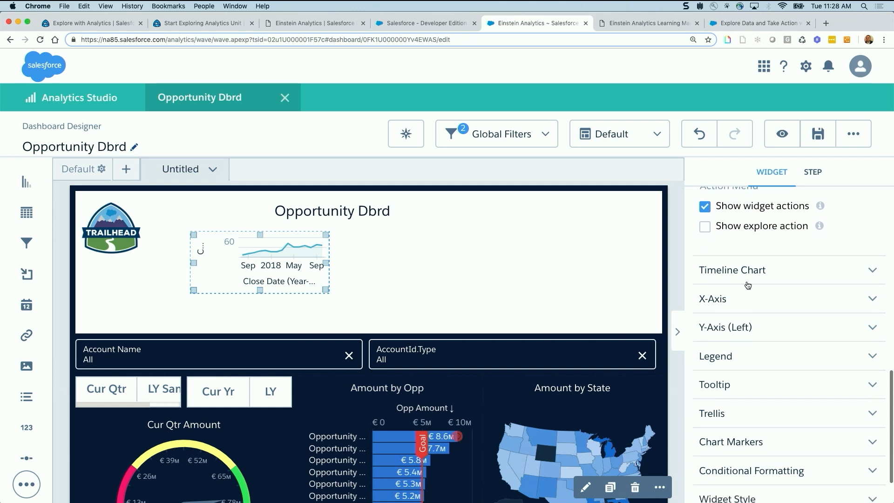
click(737, 307)
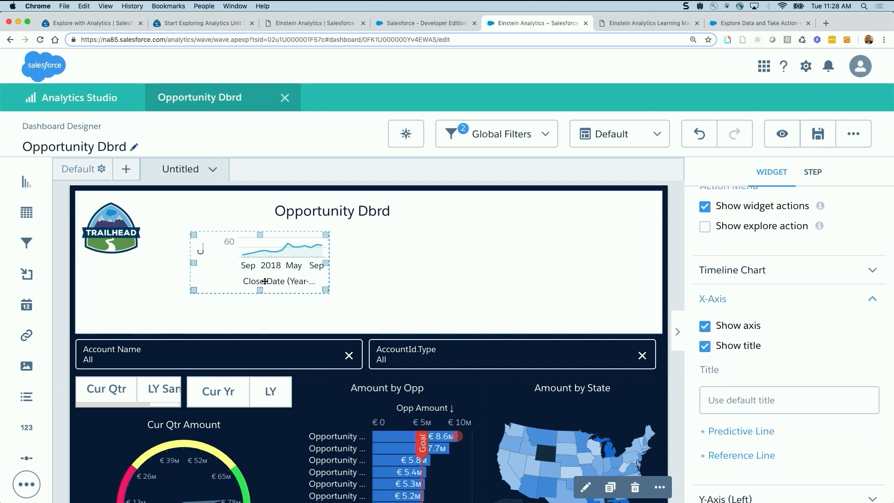
click(717, 350)
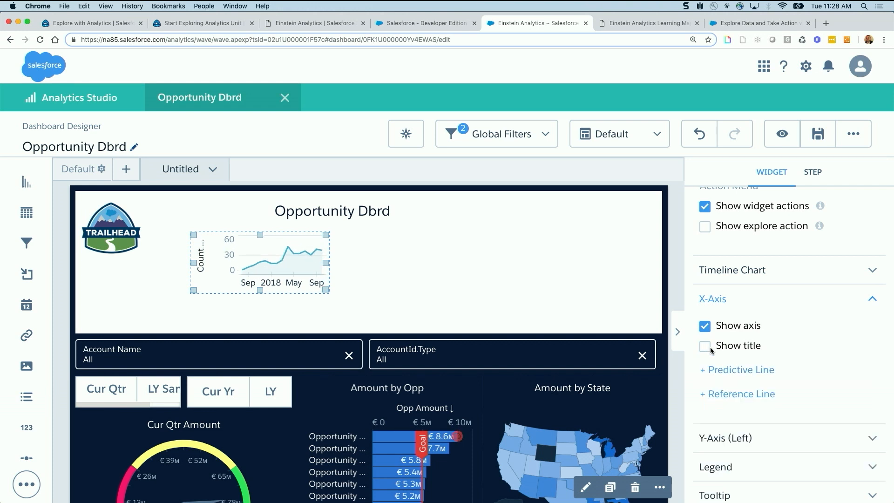
Step: Hide both the left y-axis and its title on the header timeline chart
scroll(734, 357, down, 3)
click(721, 325)
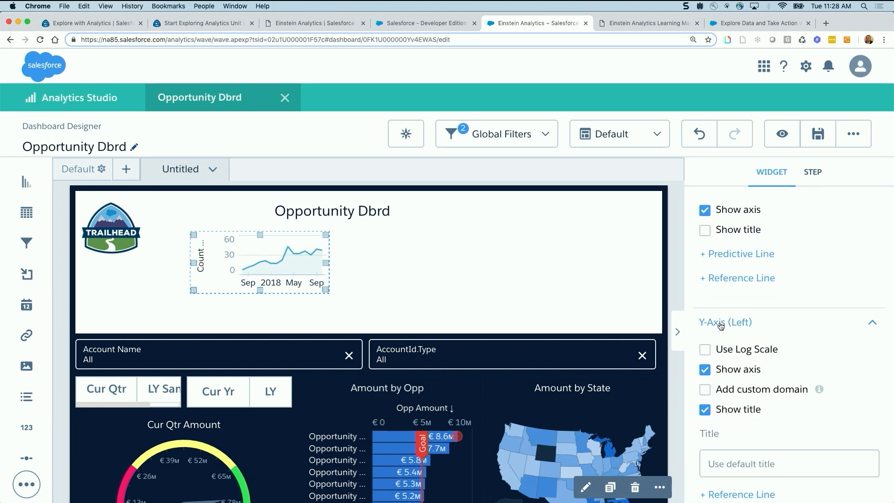
click(706, 369)
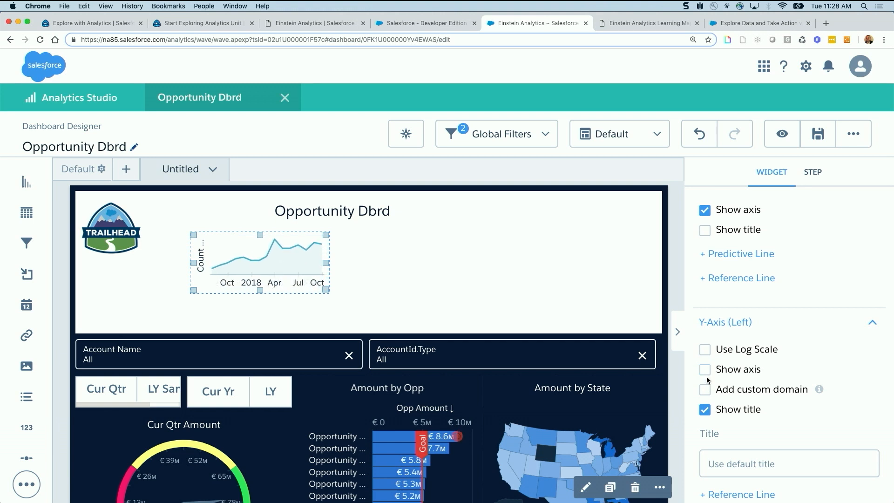
click(705, 410)
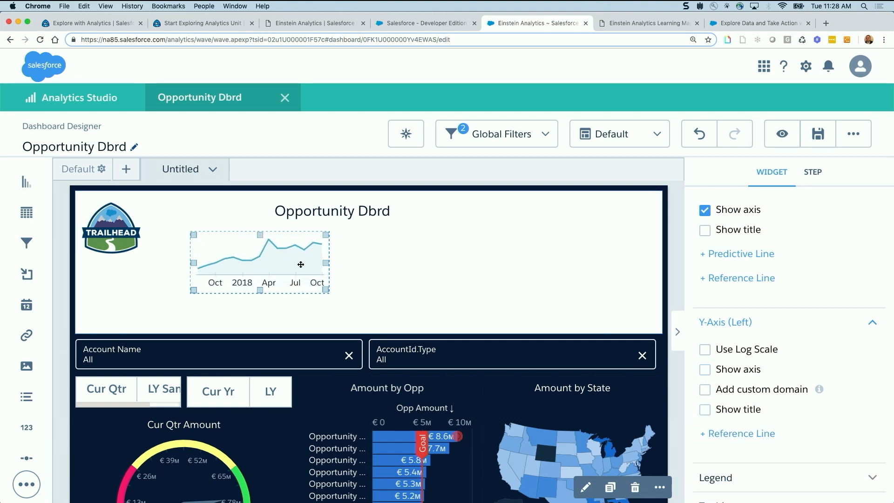
click(777, 322)
Step: Add a predictive line labelled TODAY at 2018/7 to the x-axis of the header timeline chart
scroll(779, 333, up, 3)
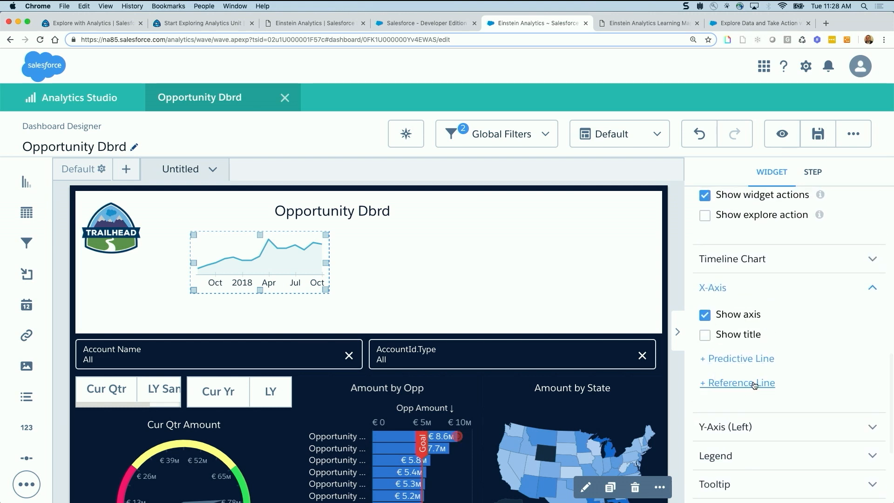
click(704, 361)
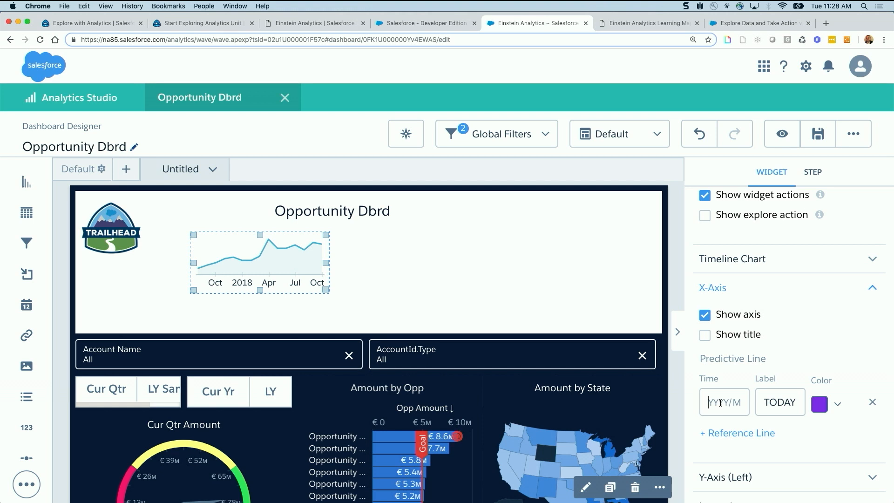
text(2018/)
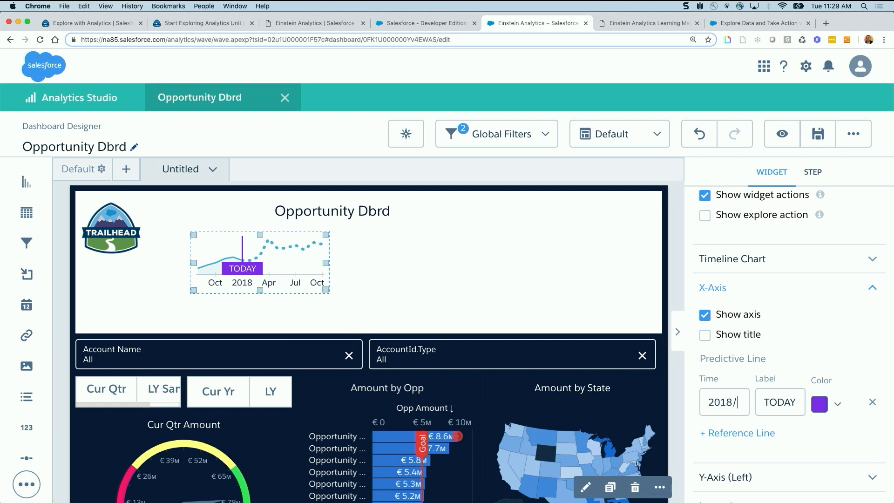
text(9)
key(BackSpace)
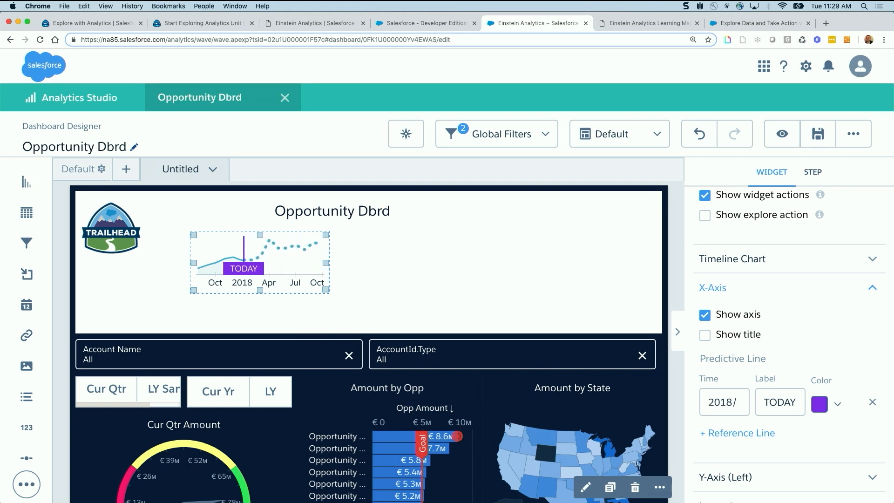
text(7)
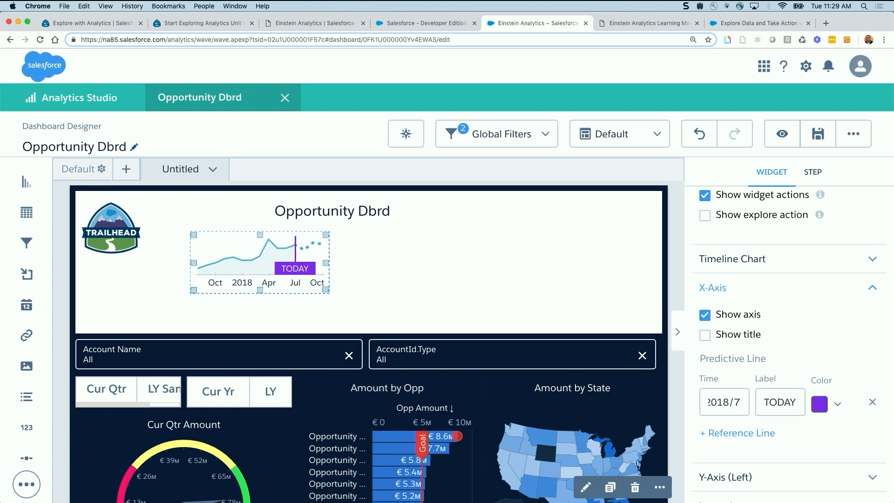
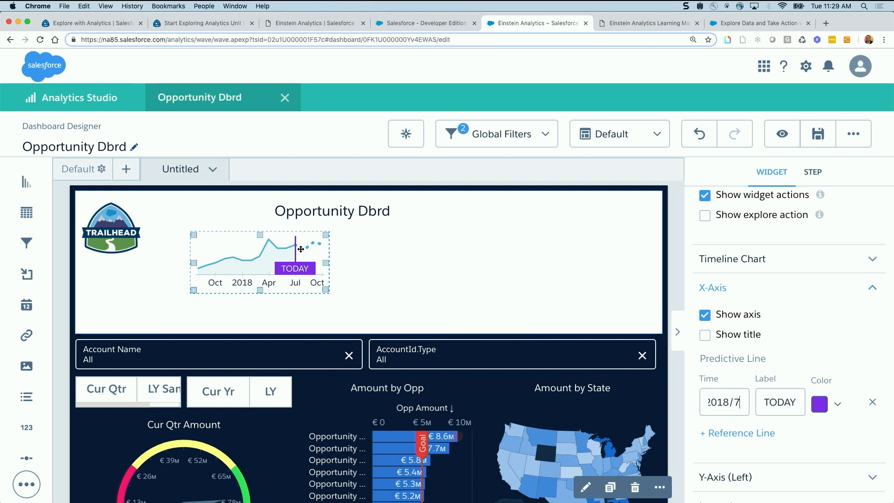
click(382, 272)
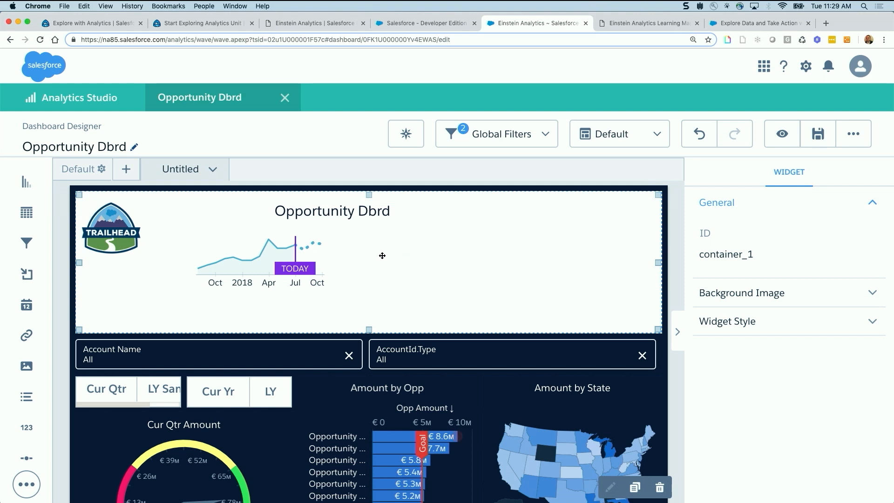
Step: Place a second chart widget beside the timeline in the white header and label its new step count_trend
drag(26, 182, 366, 238)
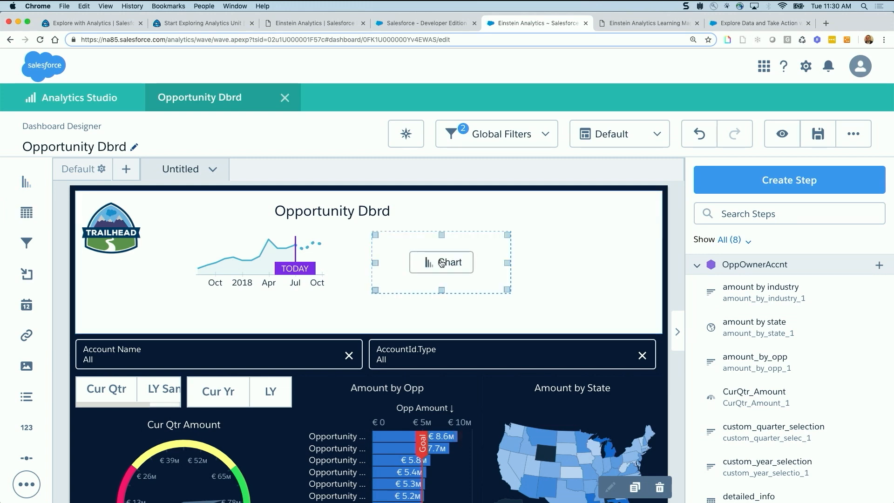
click(441, 263)
click(93, 73)
text(count_trend)
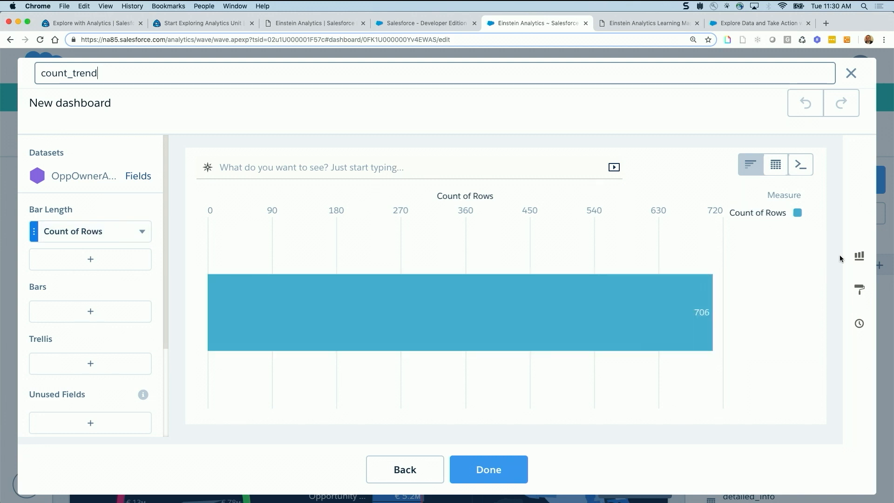
Step: Display count_trend as the suggested green ring gauge and apply the step to the header widget
click(859, 255)
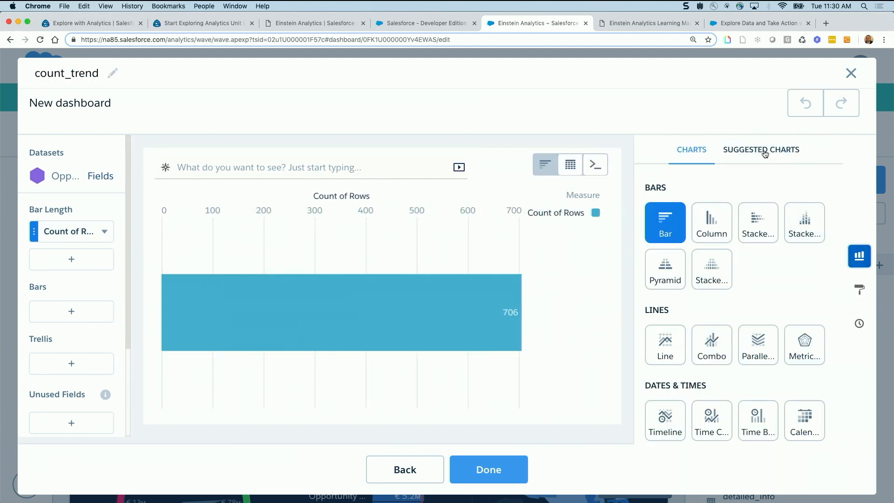
click(762, 150)
click(757, 405)
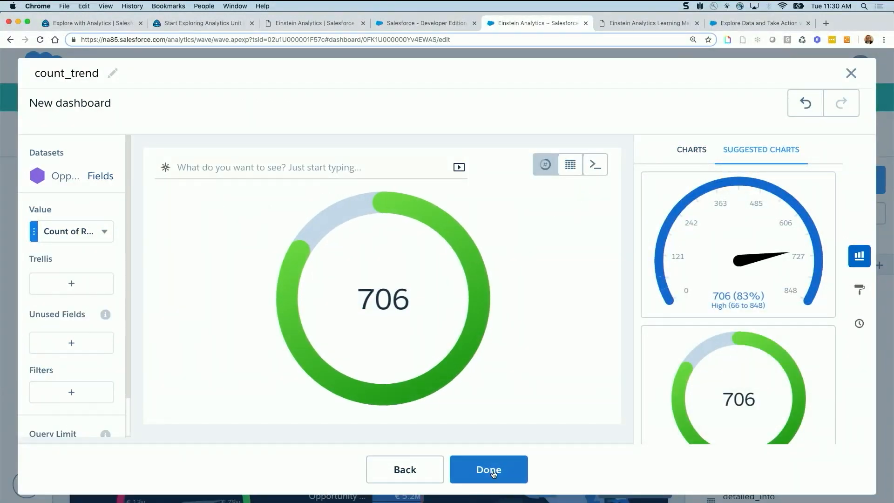
click(493, 474)
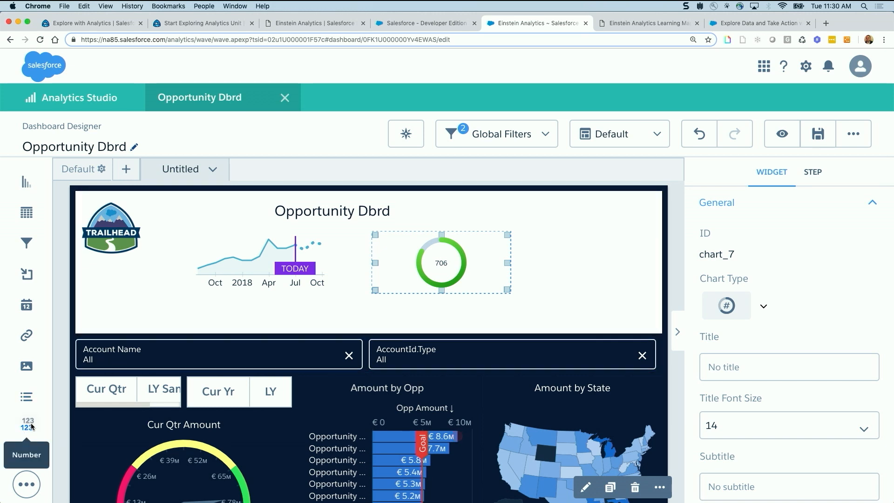
Step: Place a number widget beside the ring gauge in the white header and label its new step External Amount
drag(26, 427, 547, 274)
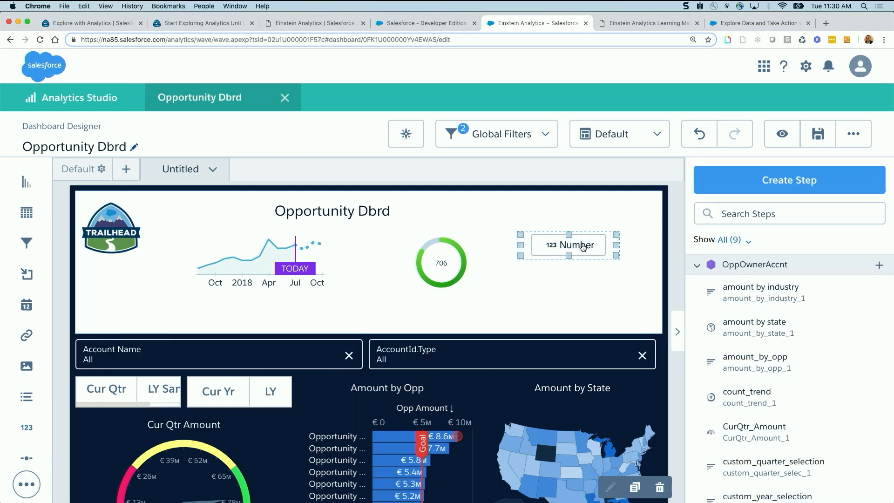
click(567, 269)
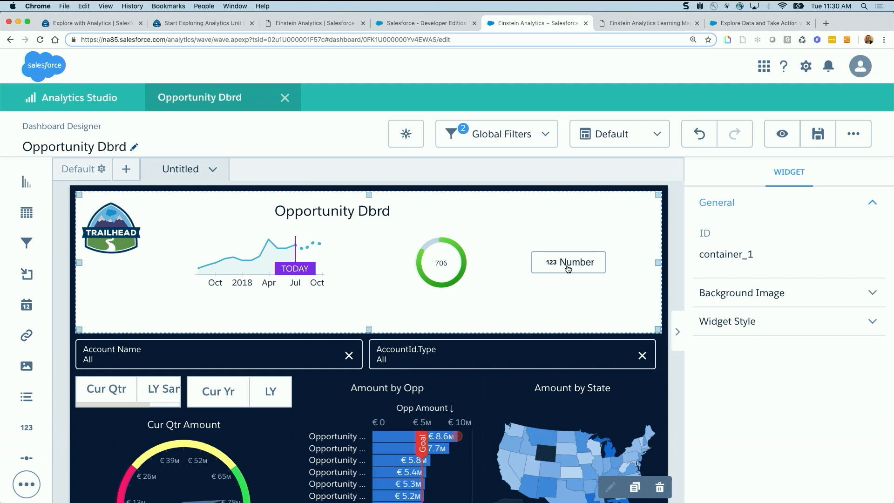
click(568, 264)
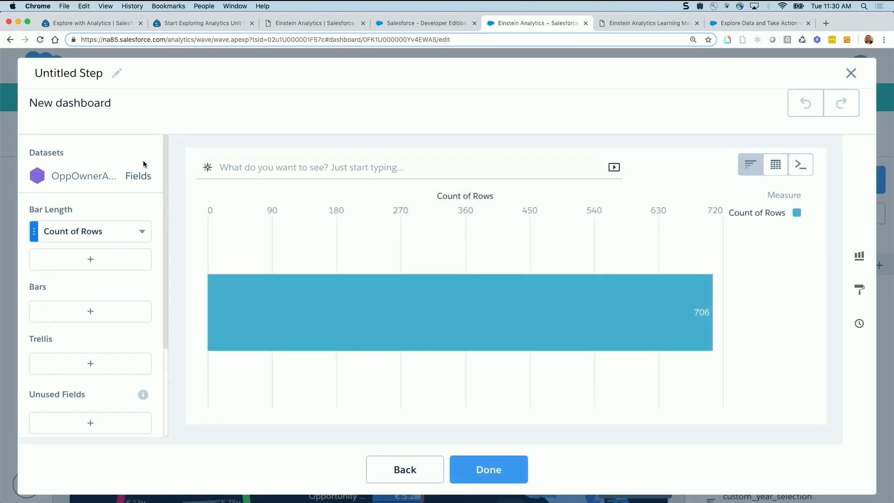
click(85, 68)
text(External Amount)
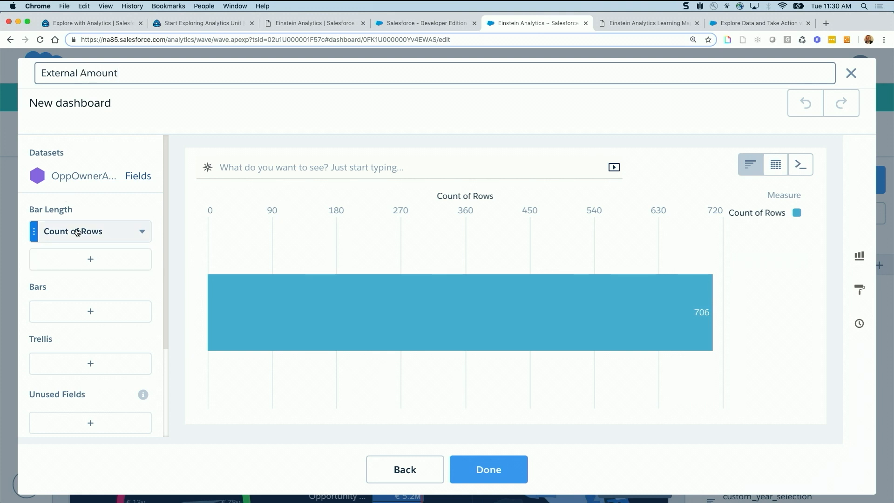
Step: Set the step's measure to Sum of External Invoiced Amount and apply it to the number widget
click(60, 233)
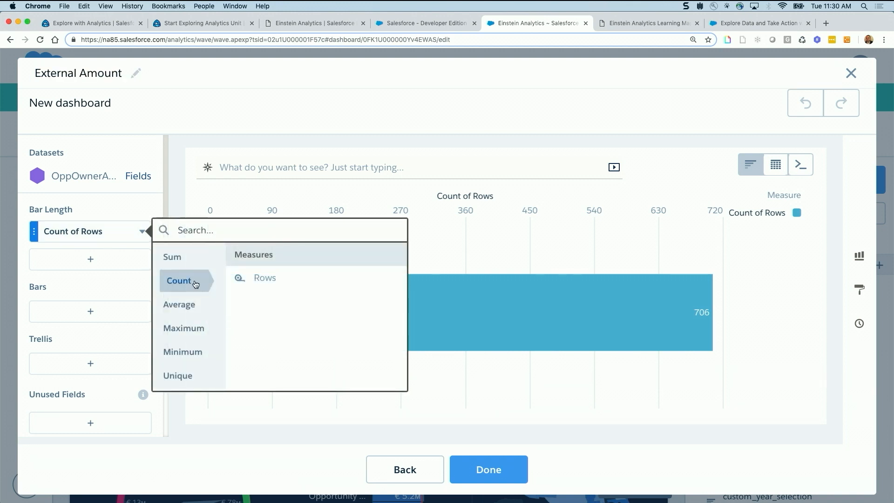
click(274, 301)
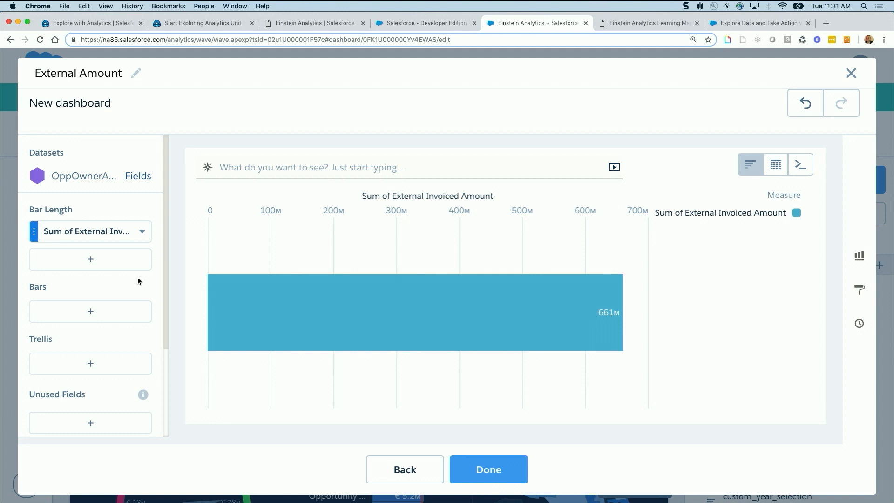
click(468, 464)
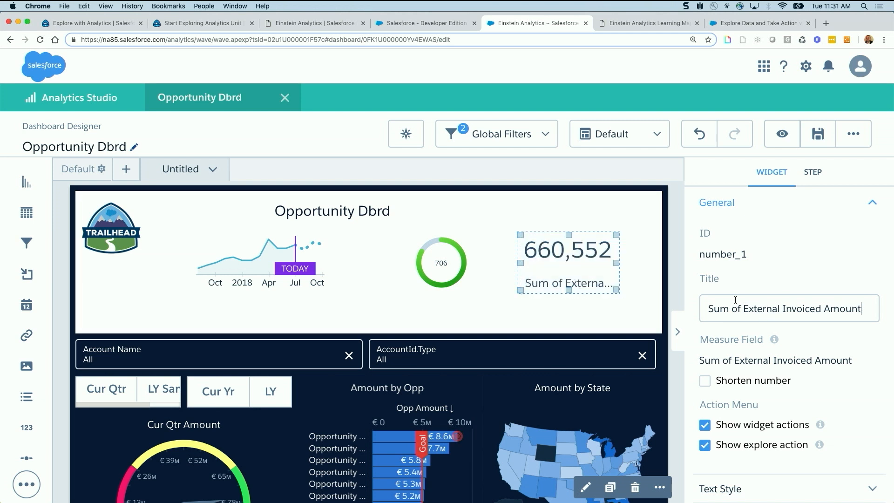
Step: Shorten the number widget's title to External Amount and turn on the shortened number display
drag(743, 309, 683, 307)
key(BackSpace)
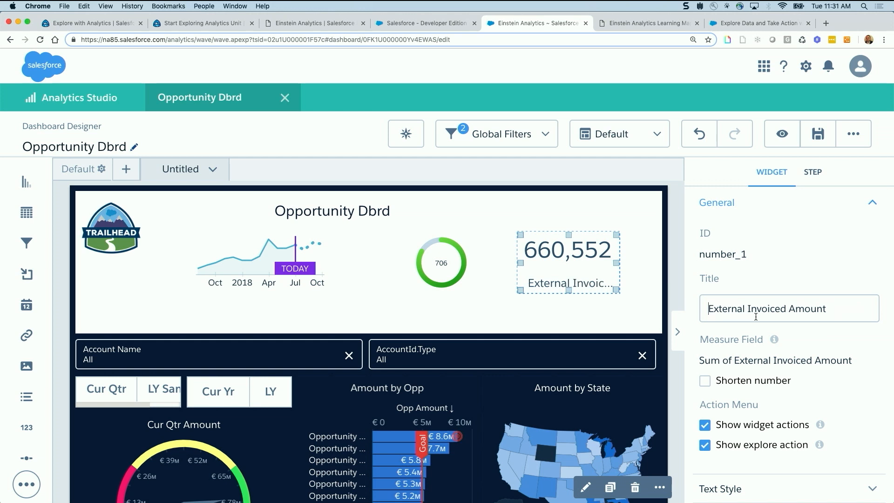
double_click(770, 309)
key(BackSpace)
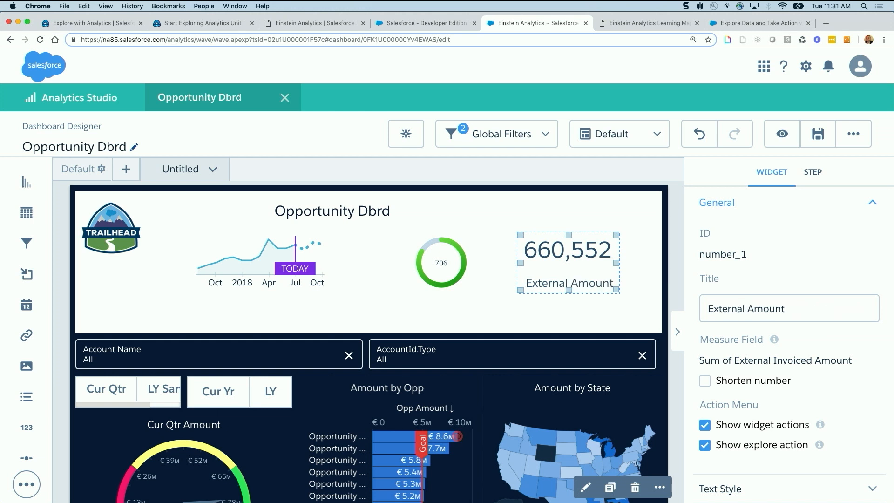
scroll(775, 335, down, 2)
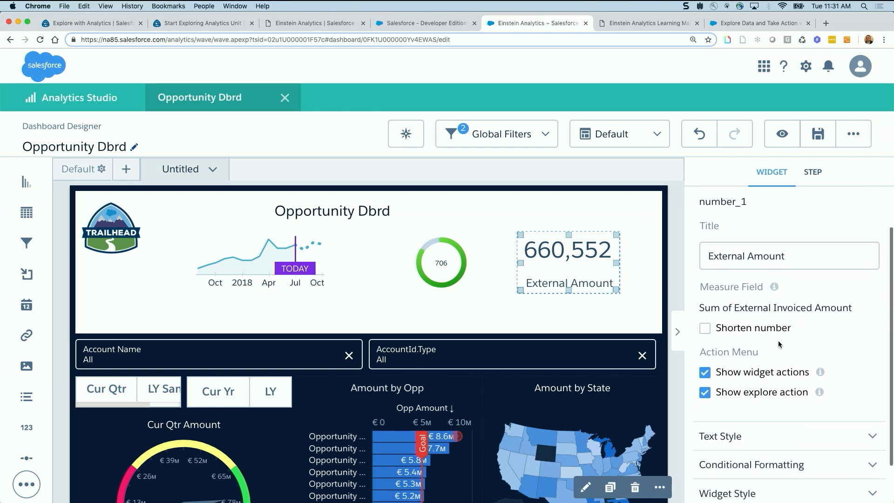
click(706, 333)
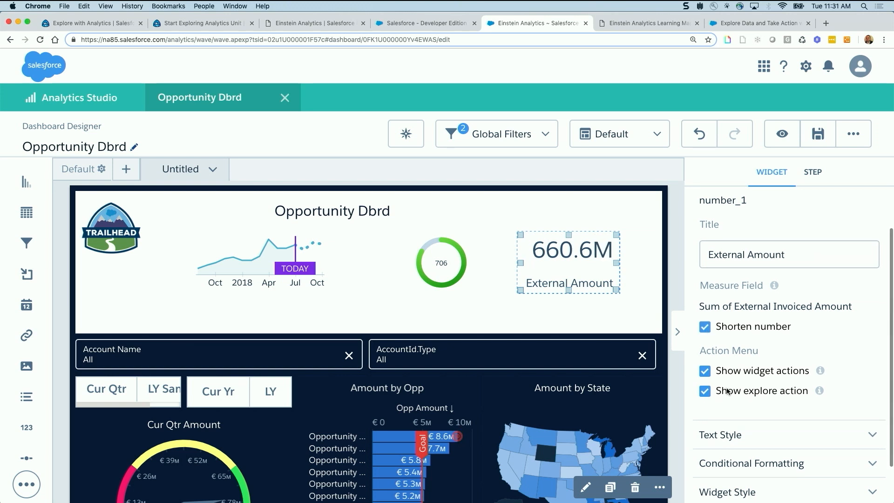
Step: Add a conditional formatting rule to the number widget using Specify Range (Bins), with a bin limit above the displayed amount
scroll(729, 391, down, 2)
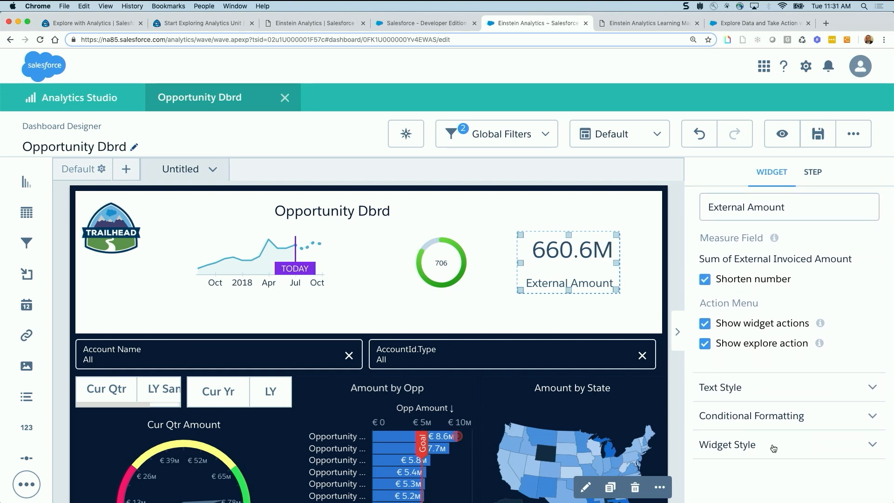
click(772, 420)
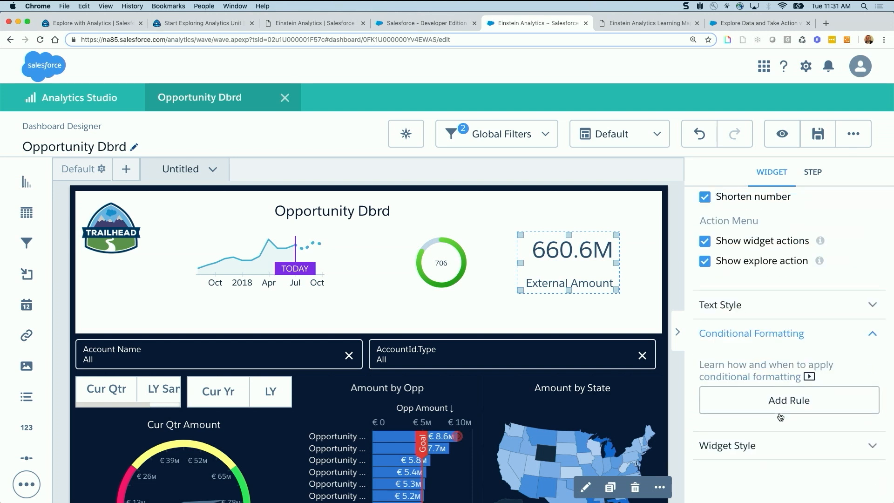
click(784, 402)
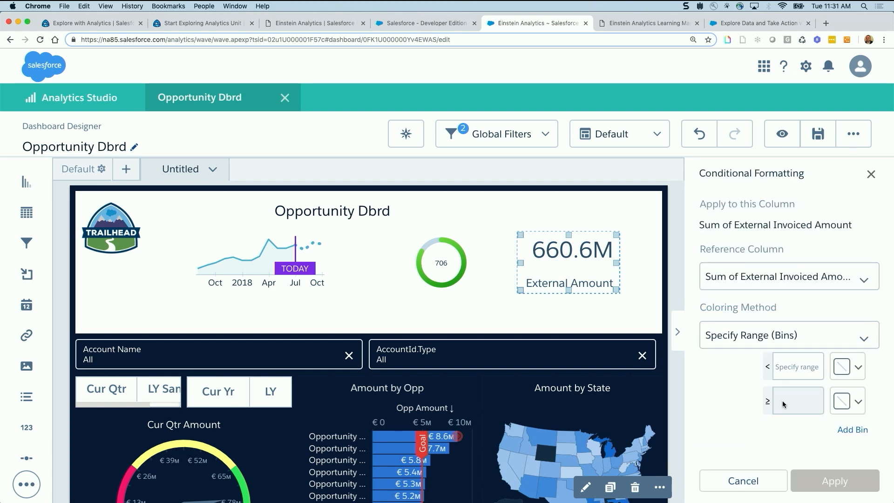
click(799, 326)
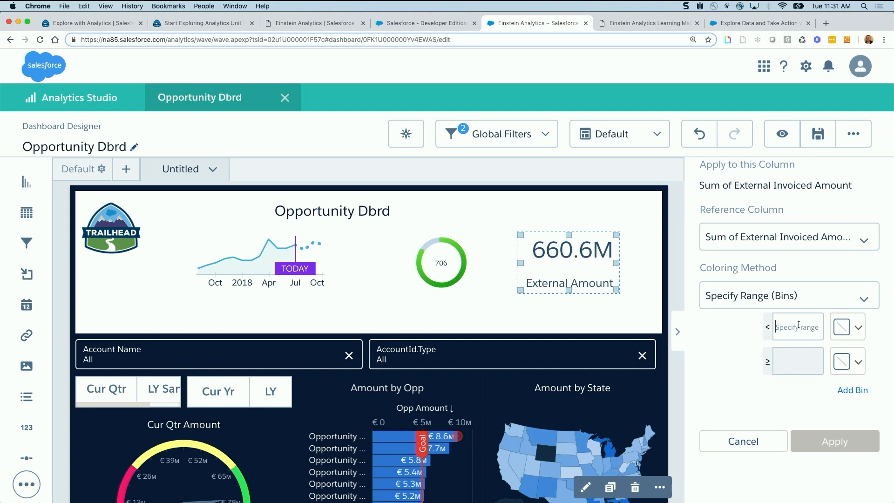
text(1000)
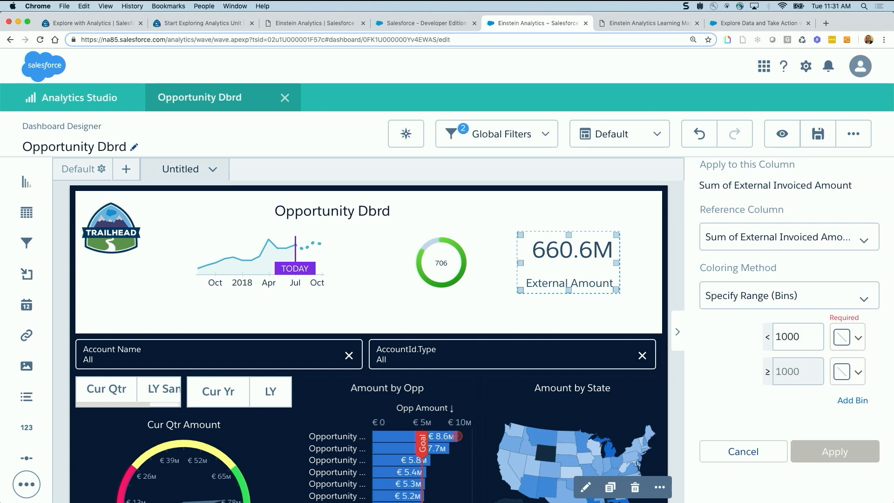
text(00000)
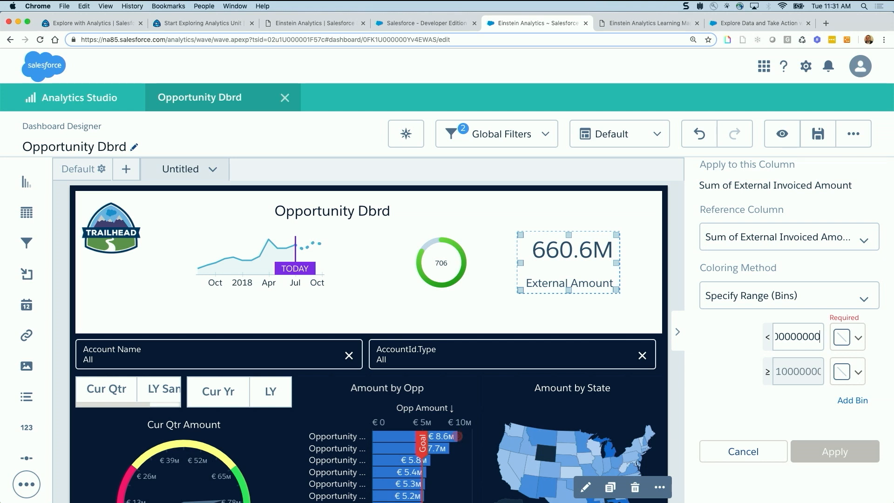
Step: Give the lower bin red text with no background color and apply the conditional formatting rule
click(847, 339)
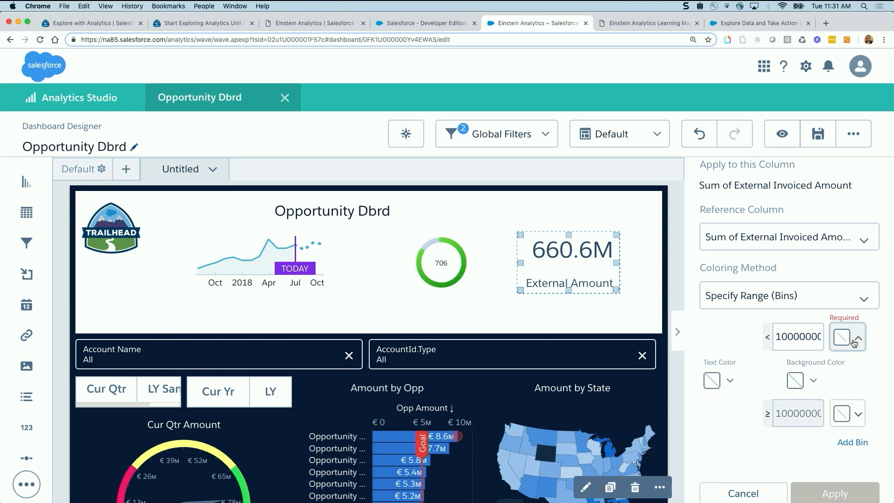
click(814, 380)
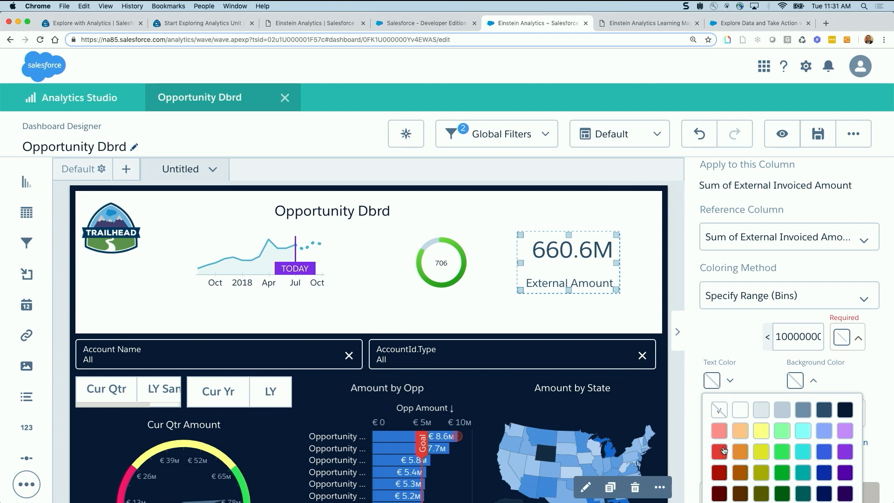
click(721, 450)
drag(863, 374, 832, 370)
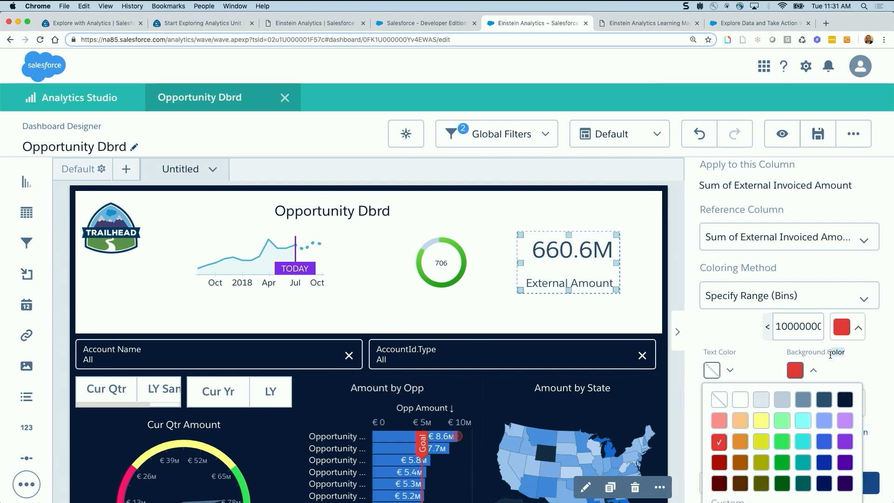
click(717, 371)
click(721, 447)
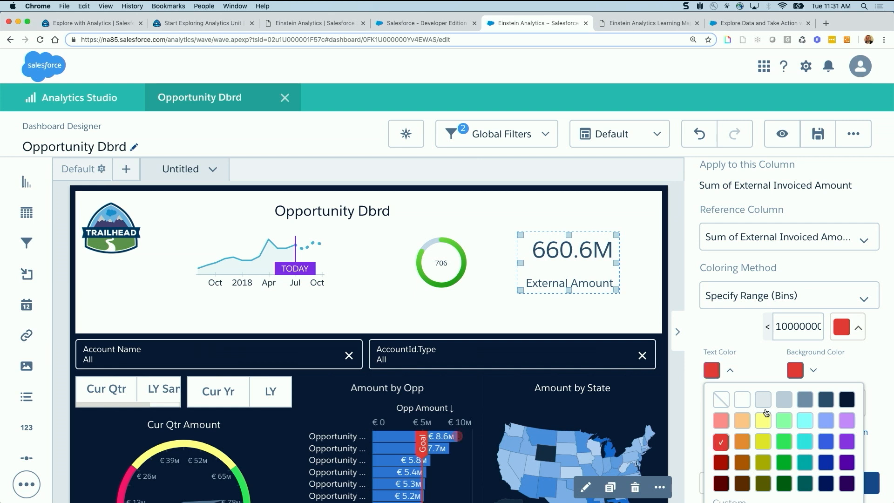
click(805, 372)
click(724, 406)
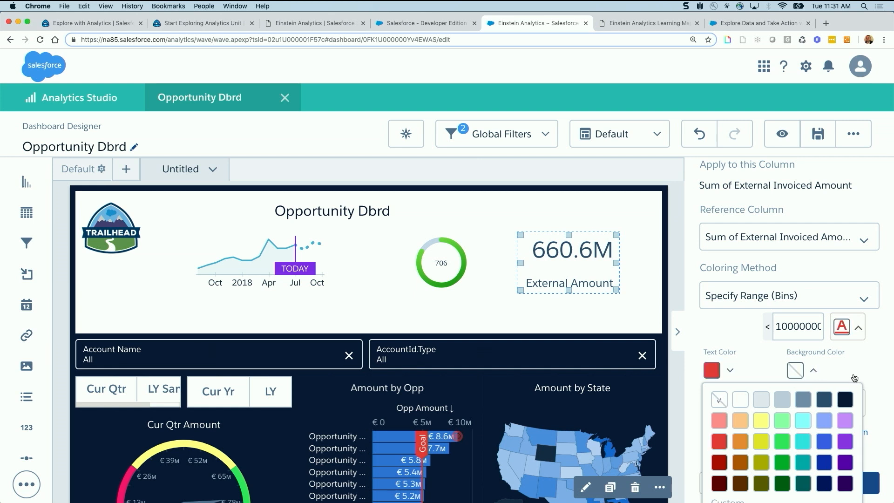
click(855, 378)
click(844, 480)
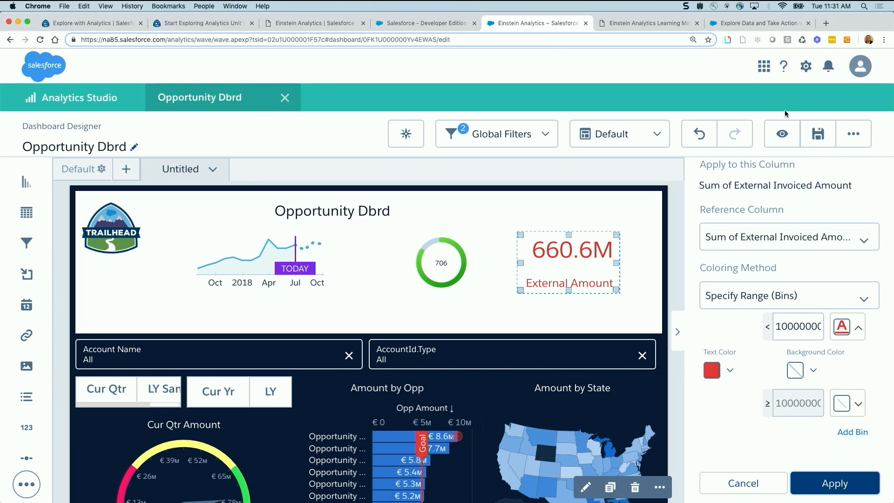
Step: Preview the dashboard, inspect the full value behind the External Amount number, and return to editing
click(782, 134)
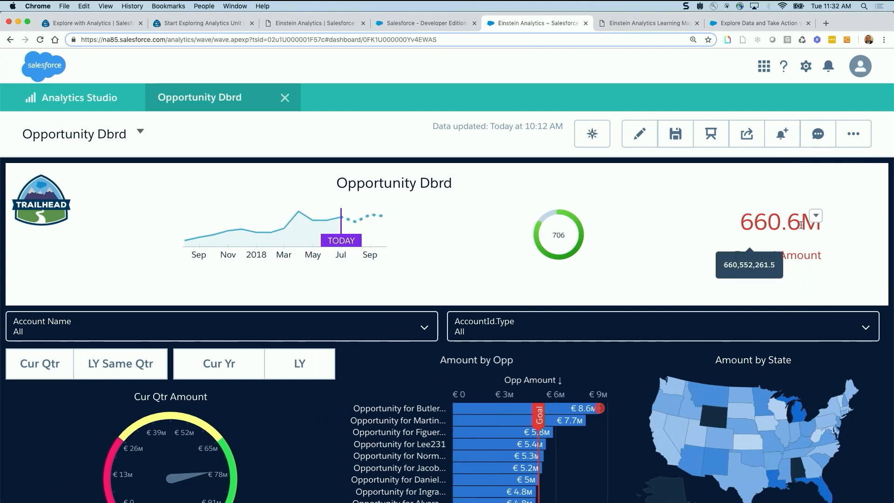
mouse_move(793, 218)
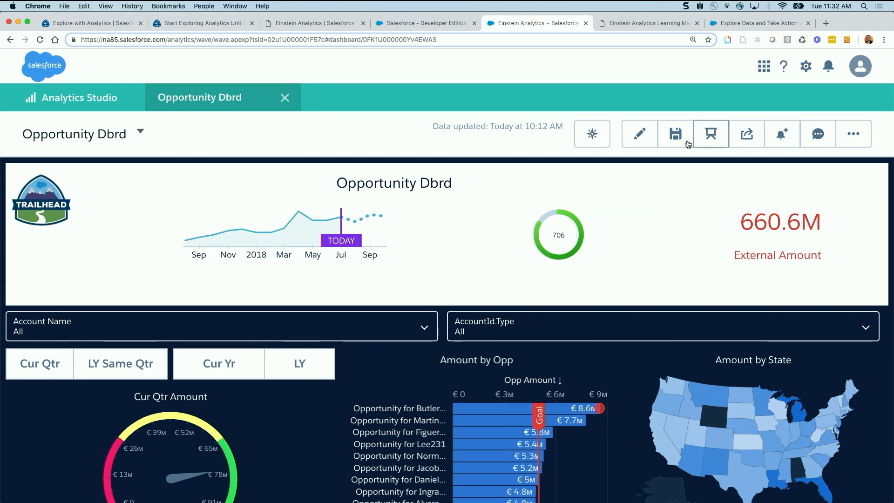
click(645, 138)
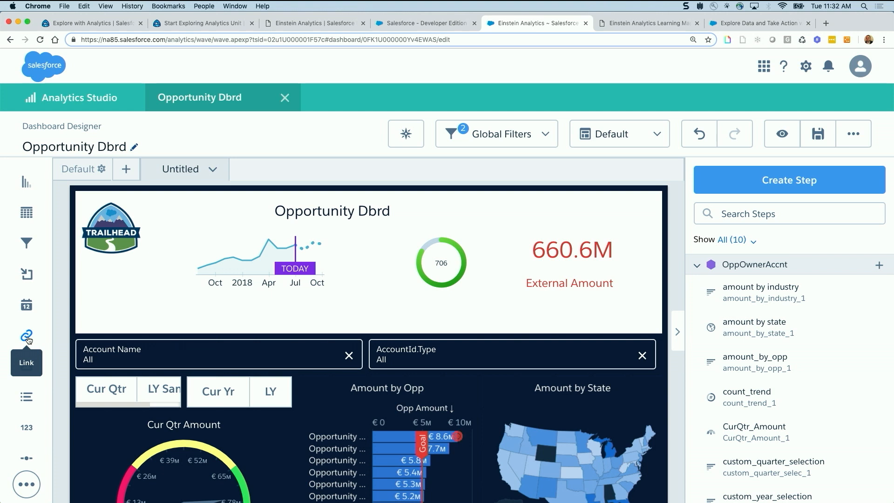
Step: Place a link widget below the header timeline, widen it to the timeline's width, and set its text to Link to Won Trend Dbrd
drag(29, 339, 187, 309)
drag(289, 314, 349, 308)
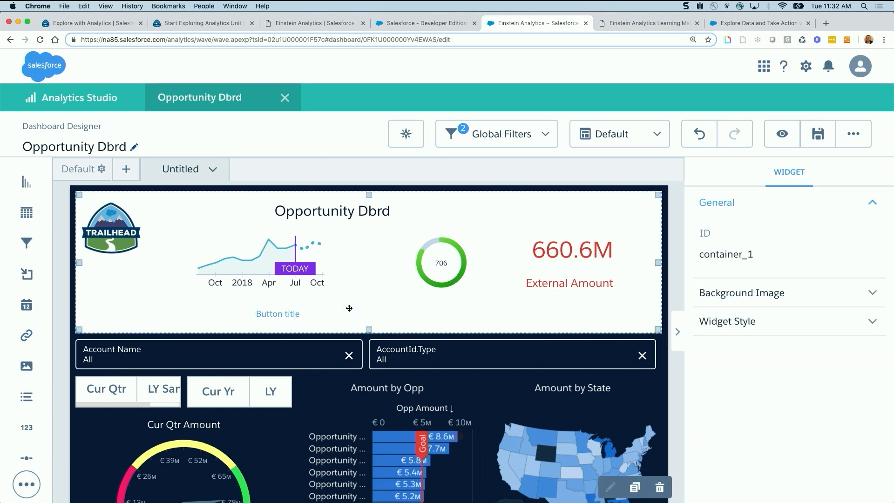
click(310, 314)
triple_click(750, 308)
text(Link )
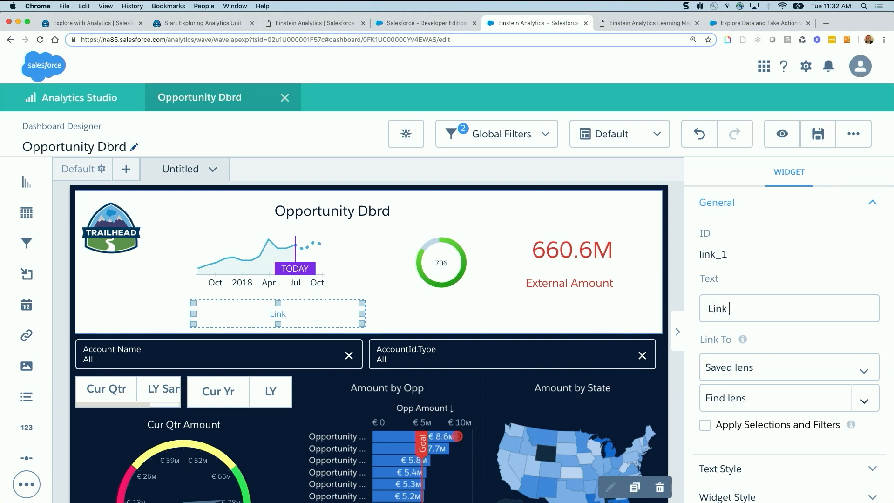
text(to Deta)
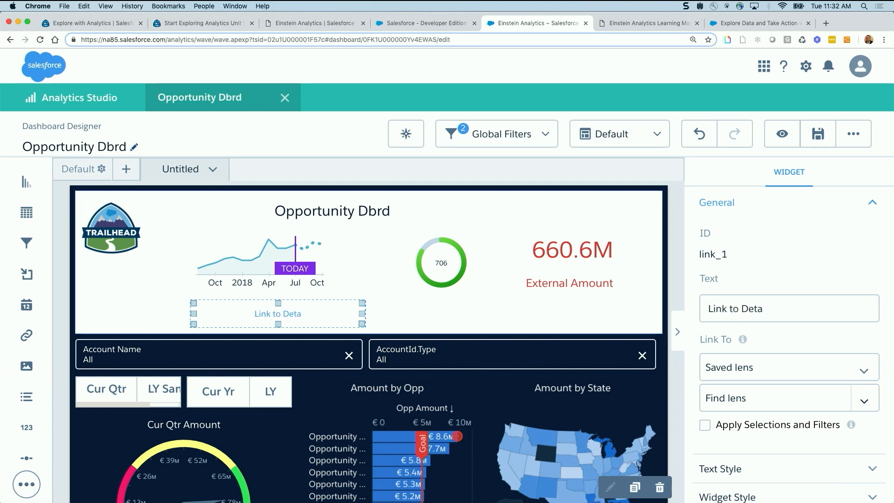
key(BackSpace)
key(BackSpace)
key(BackSpace)
key(BackSpace)
text(Won Trend Dbrd)
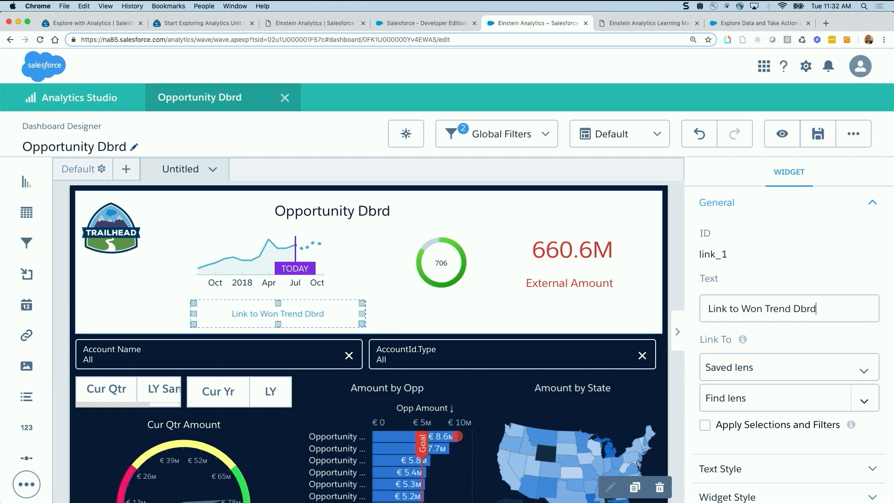
Step: Point the link widget to the saved dashboard Copy of Opportunity Dbrd
scroll(757, 345, down, 2)
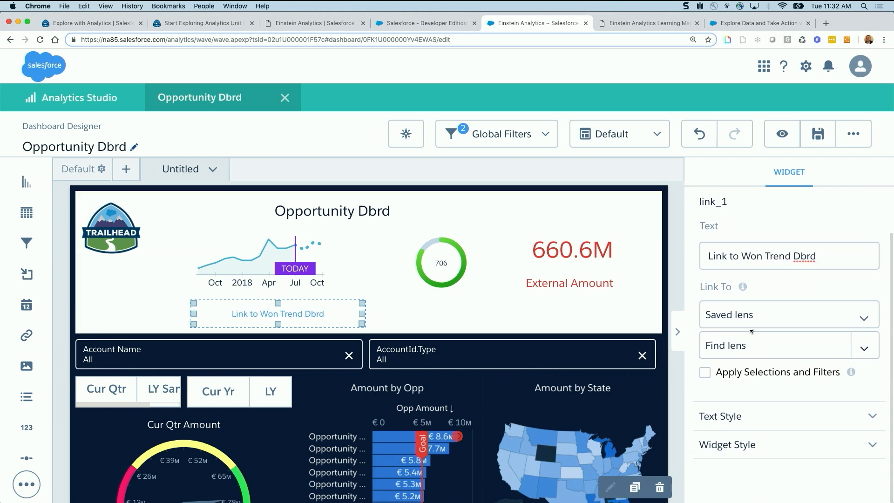
click(753, 318)
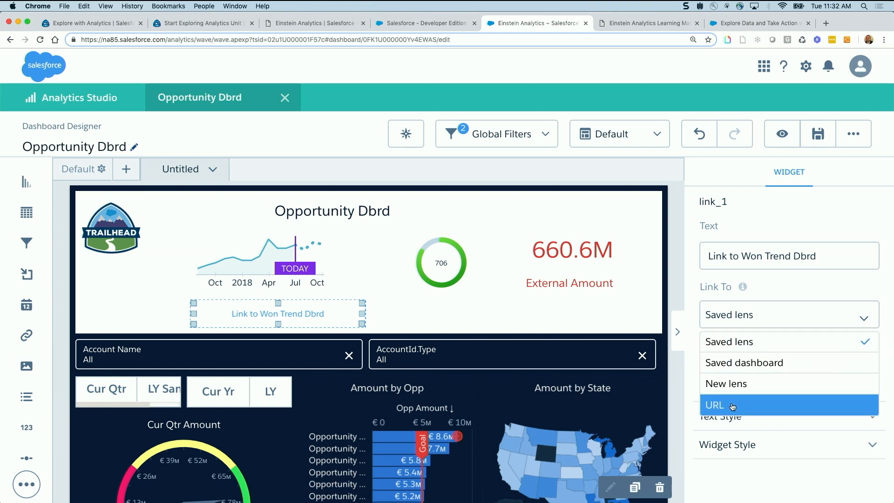
click(731, 363)
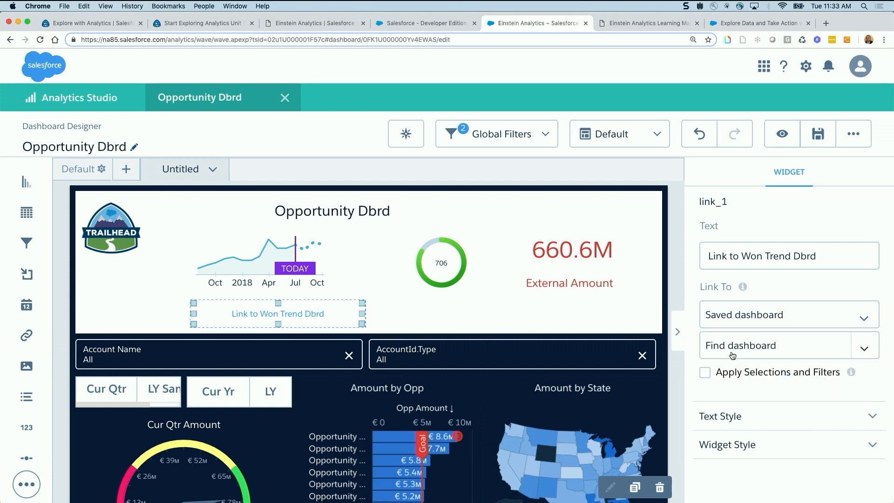
click(733, 353)
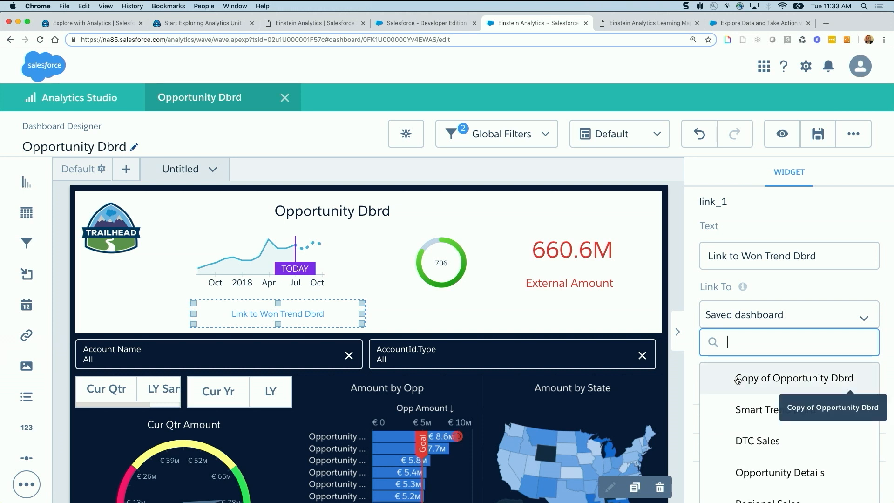
click(737, 379)
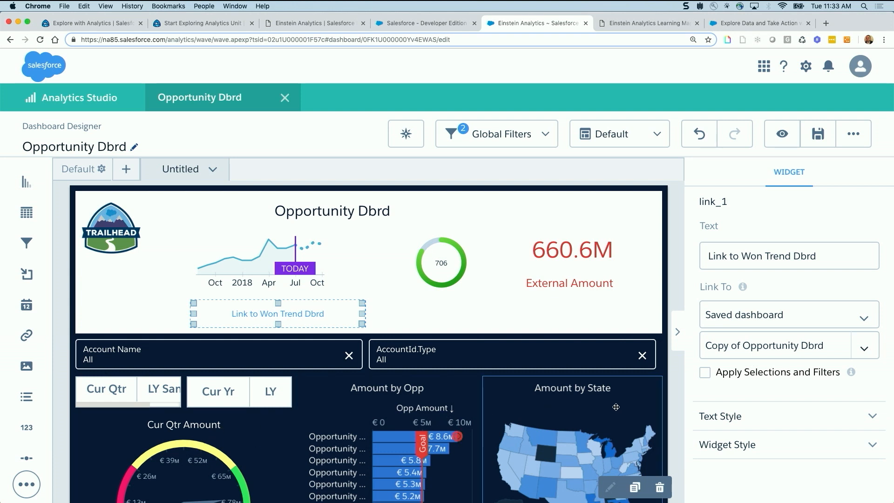
Step: Enable Apply Selections and Filters for the Won Trend link widget and give it a light gray-blue background
click(706, 373)
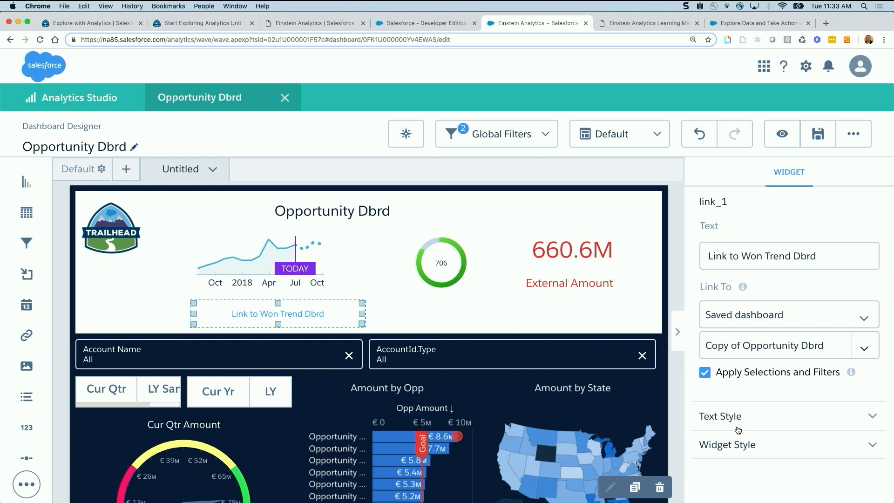
click(731, 444)
scroll(729, 381, down, 6)
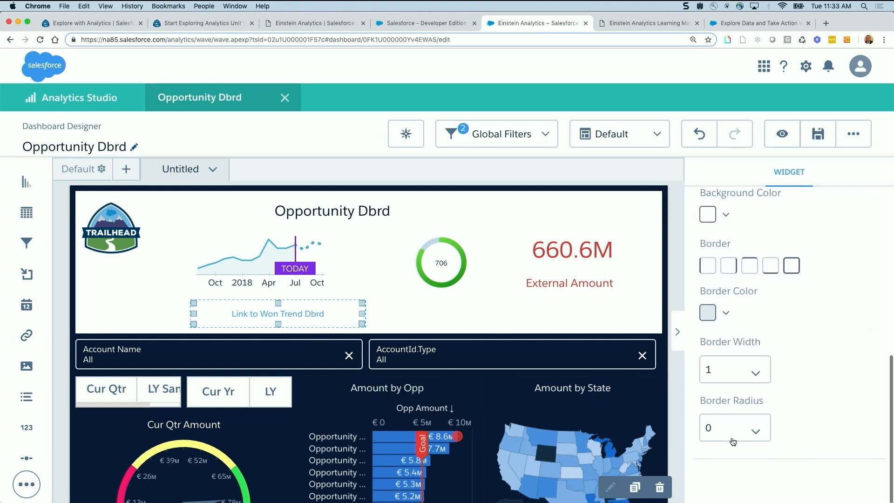
click(708, 214)
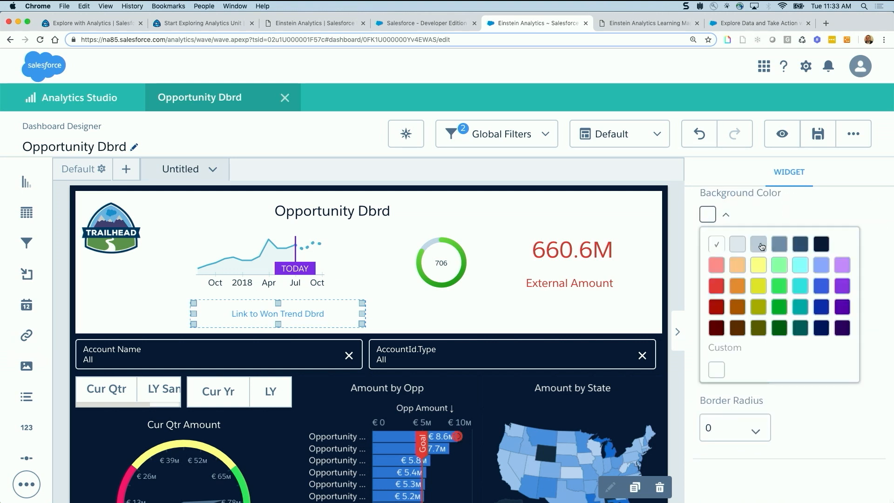
click(759, 244)
click(795, 416)
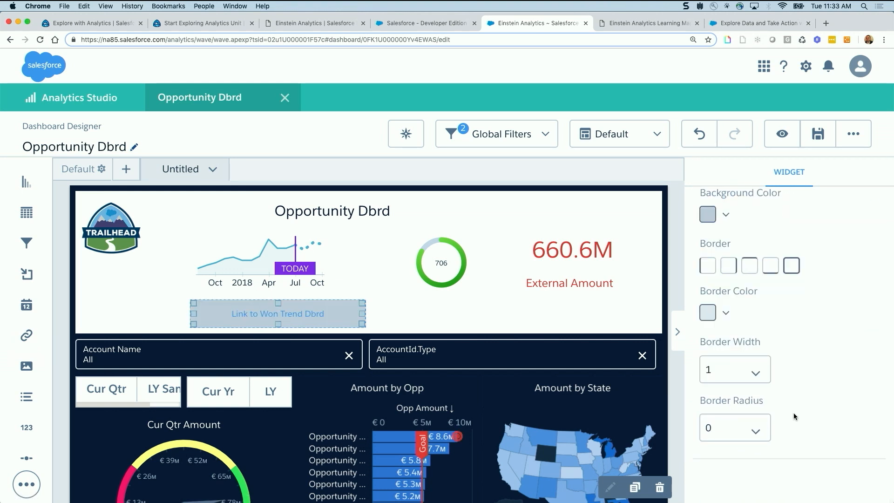
Step: Set the Won Trend link's border radius to 16, preview the dashboard, and return to editing
click(755, 439)
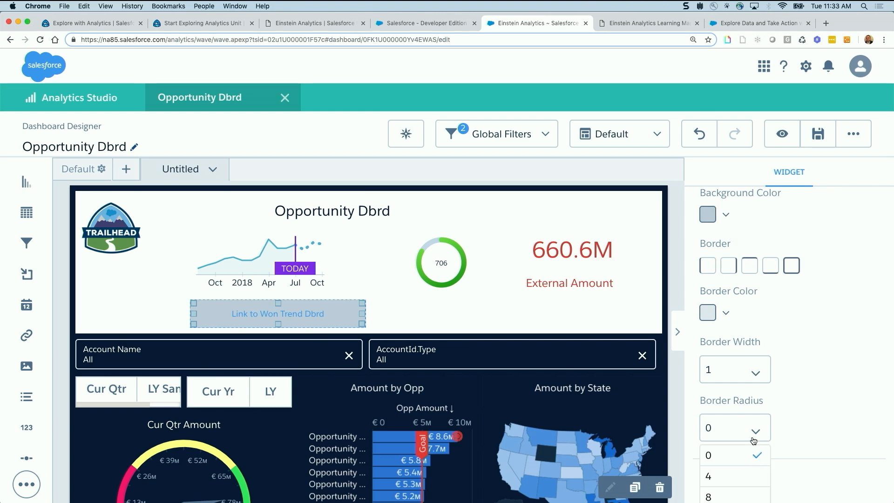
scroll(754, 447, down, 1)
click(729, 489)
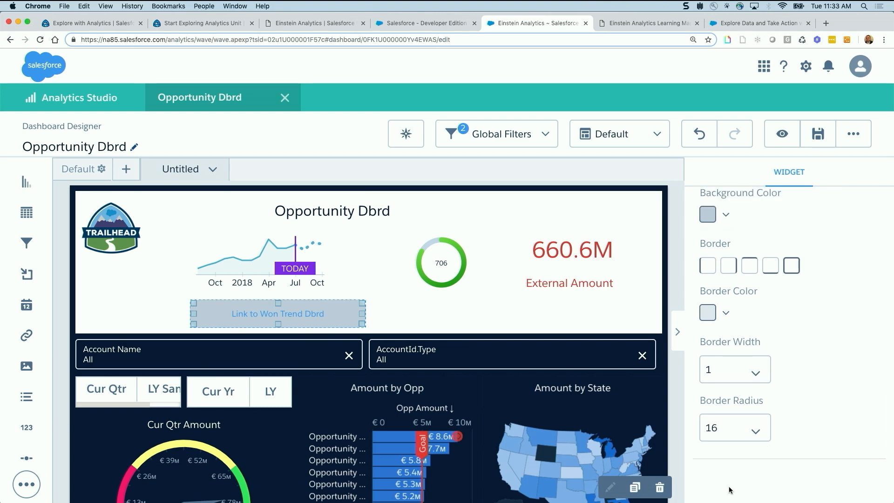
click(782, 135)
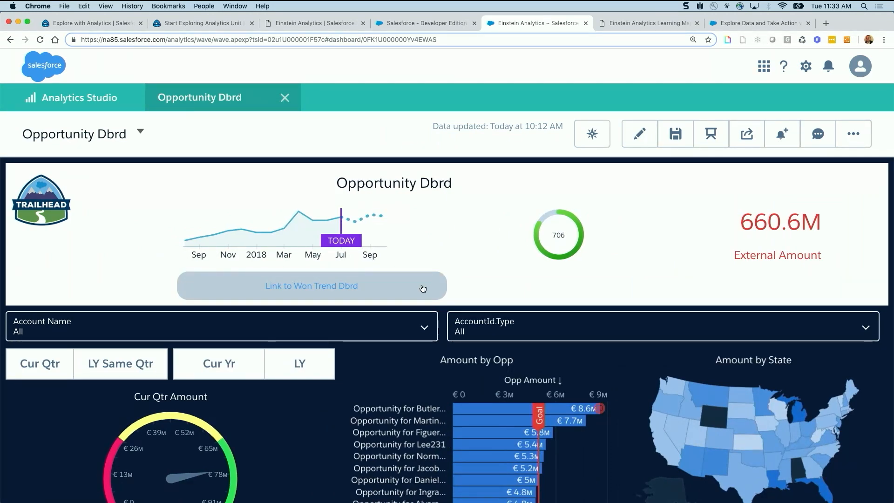
click(642, 139)
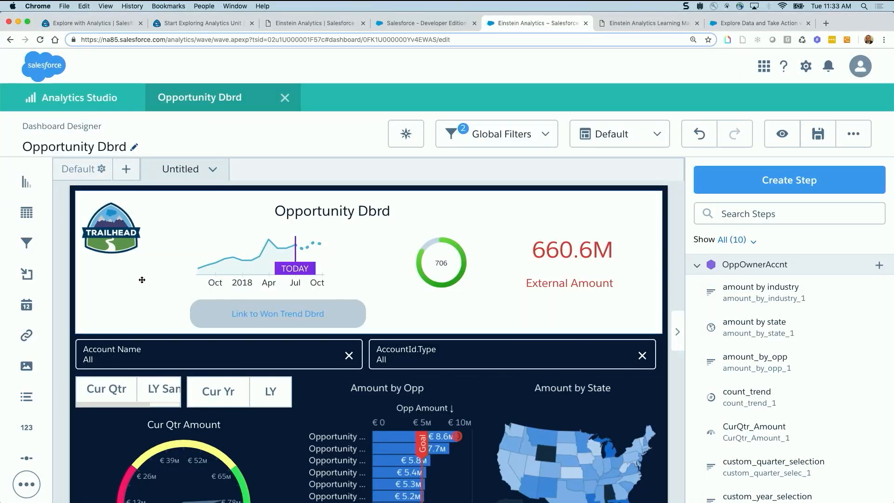
Step: Place a second link widget below the ring gauge, widen it slightly, and set its text to Link to General Count Dbrd
drag(28, 336, 405, 312)
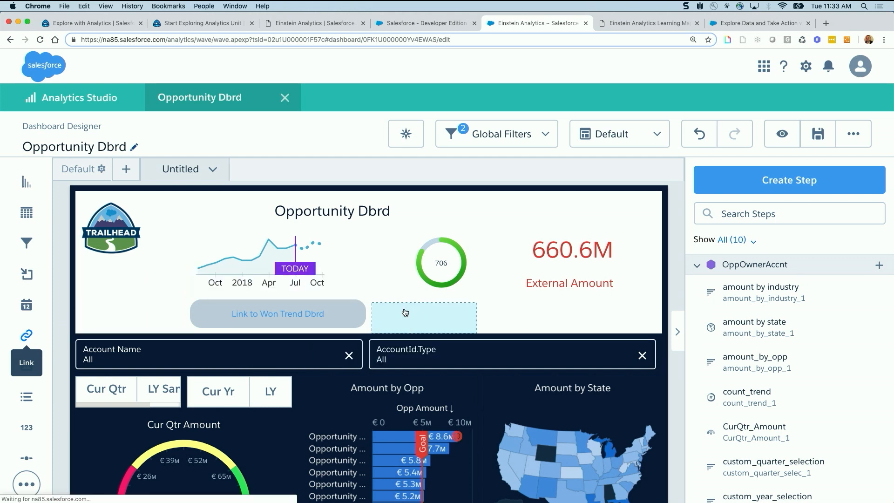
drag(471, 313, 503, 321)
click(485, 315)
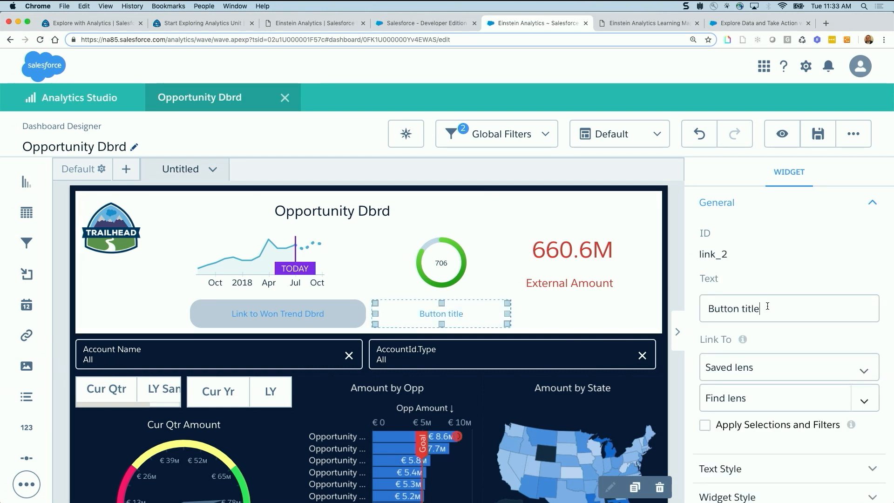
drag(767, 306, 732, 298)
text(Link )
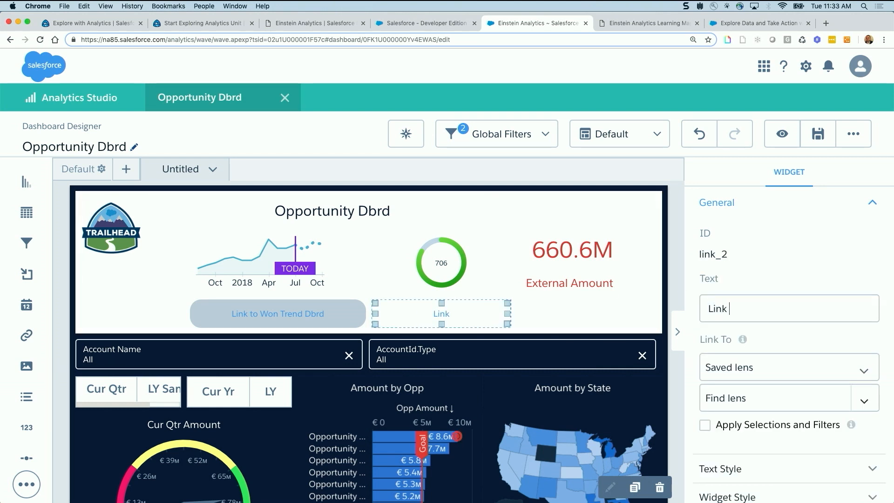
text(to Genera)
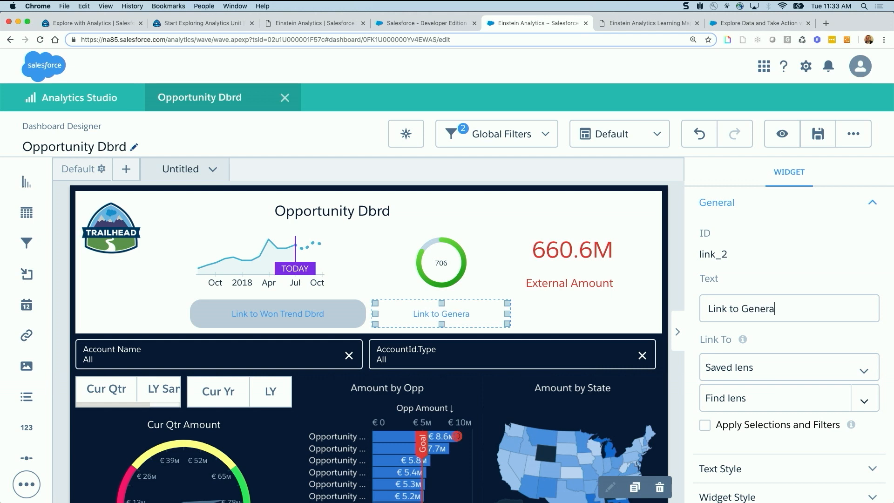
text(l Count)
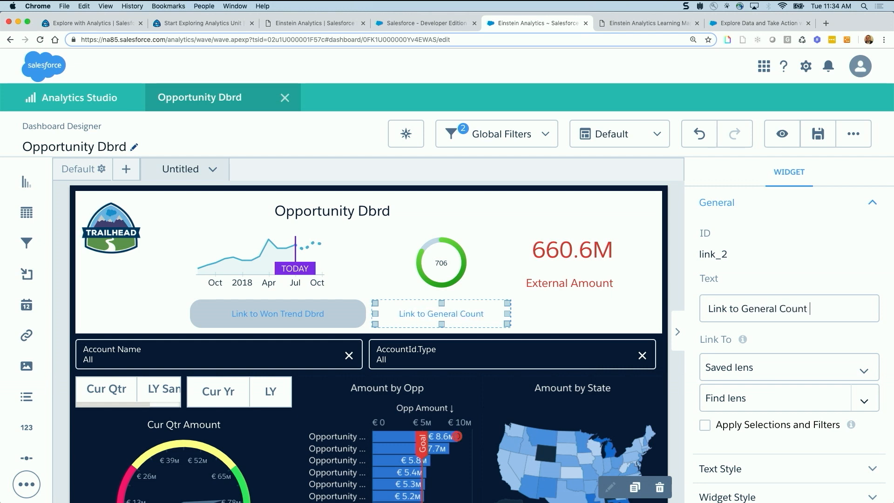
text( Dbrd)
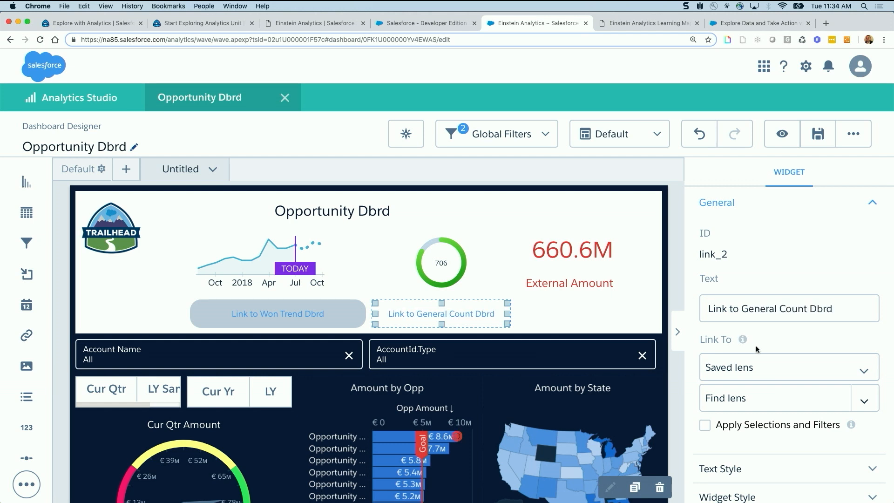
Step: Set the General Count link's target type to Saved dashboard and enable Apply Selections and Filters
click(745, 368)
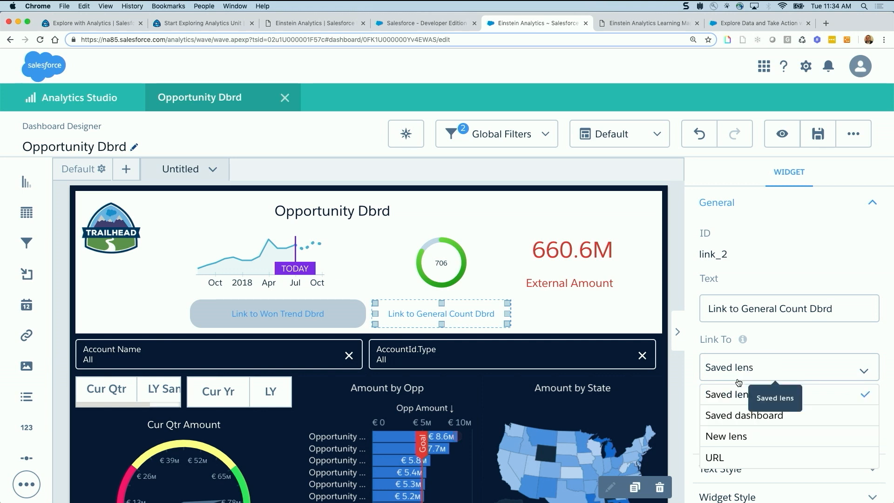
click(739, 416)
click(706, 372)
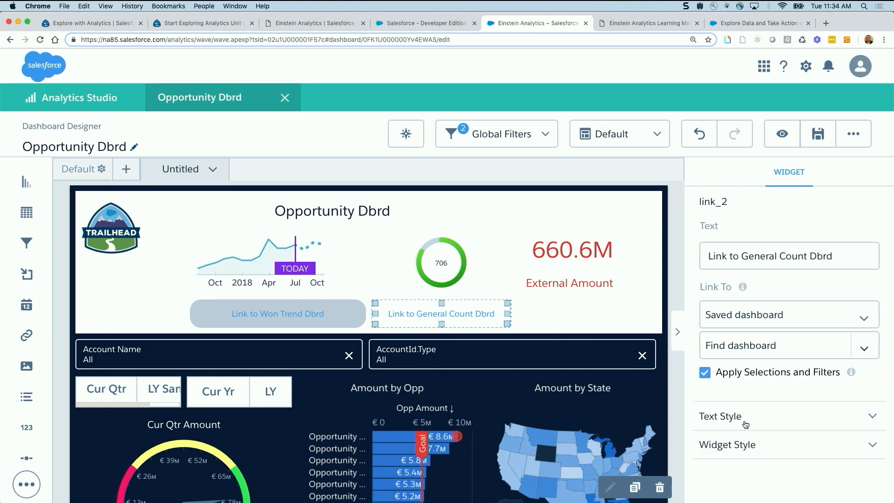
Step: Give the General Count link a light gray-blue background and a border radius of 16
click(728, 444)
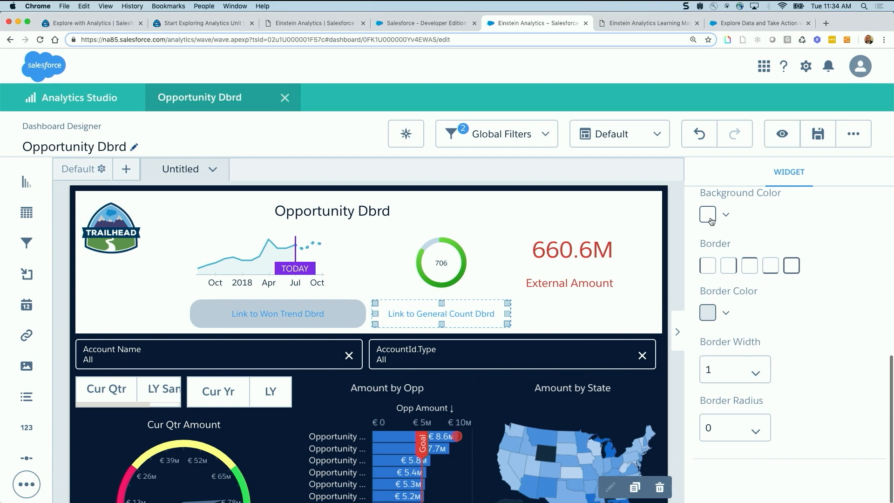
click(711, 221)
click(757, 244)
click(741, 427)
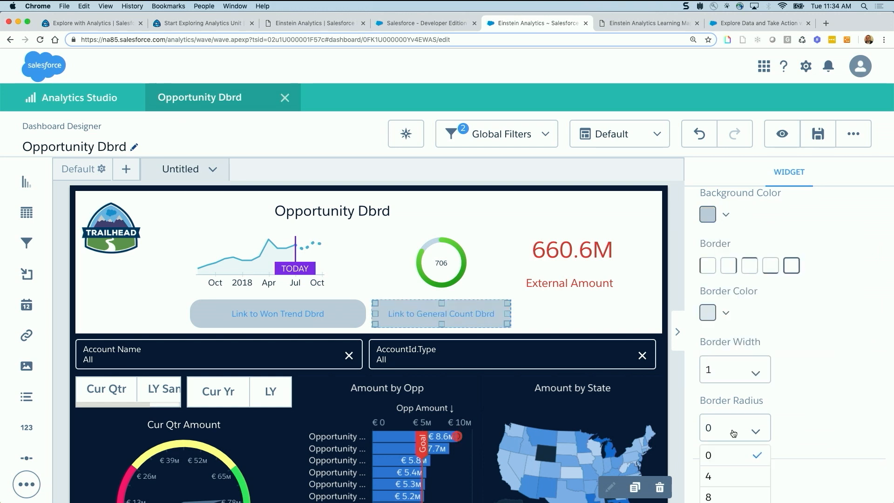
click(720, 493)
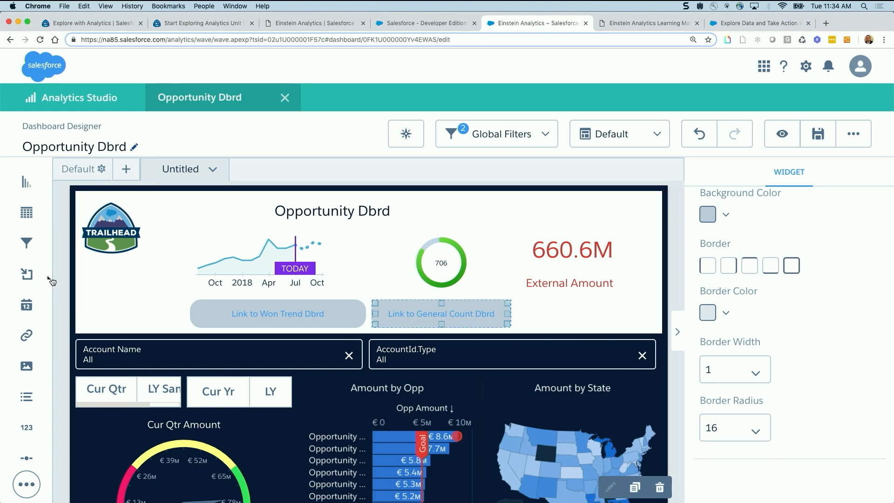
Step: Place a third link widget below the External Amount number, widen it, and set its text to Link to External Data Dbrd
drag(27, 335, 642, 310)
click(590, 316)
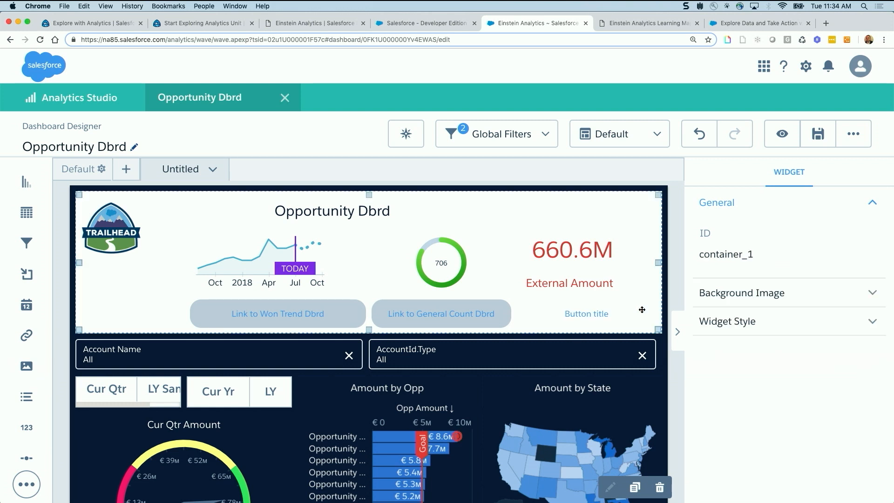
click(628, 313)
triple_click(722, 309)
text(Link t)
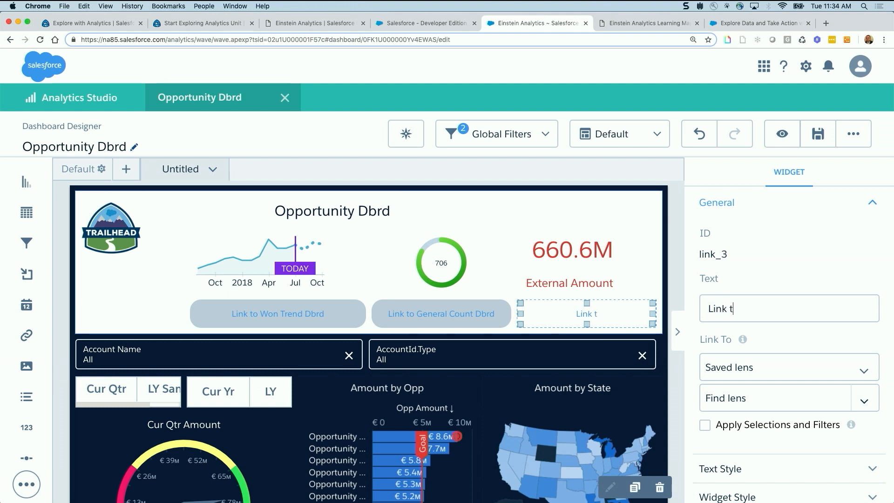
text(o External Data Dbrd)
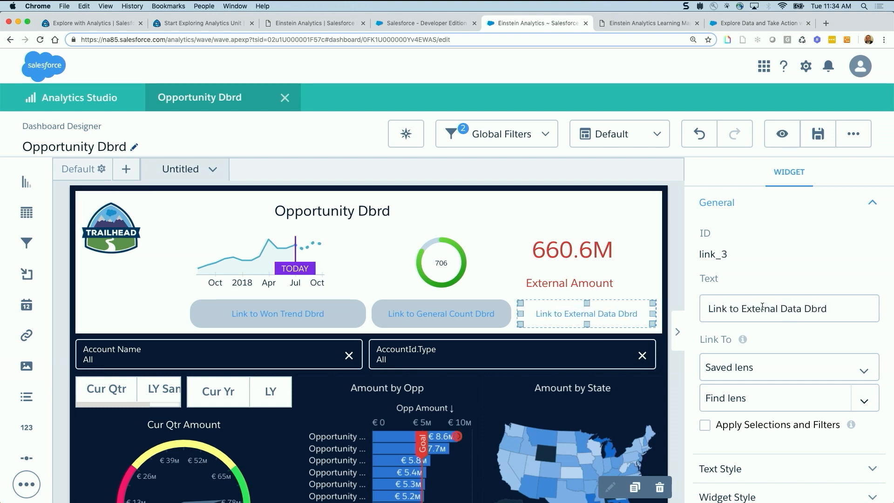
Step: Point the External Data link to the saved dashboard Copy of Opportunity Dbrd and enable Apply Selections and Filters
click(757, 370)
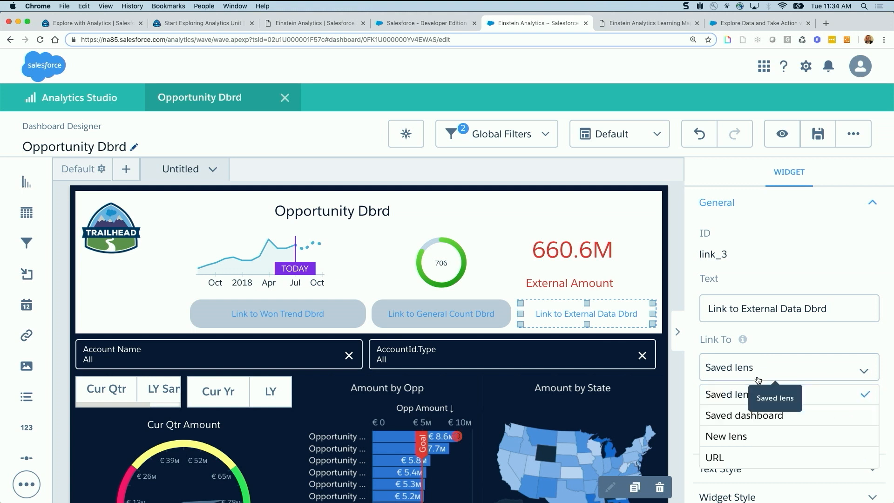
click(748, 417)
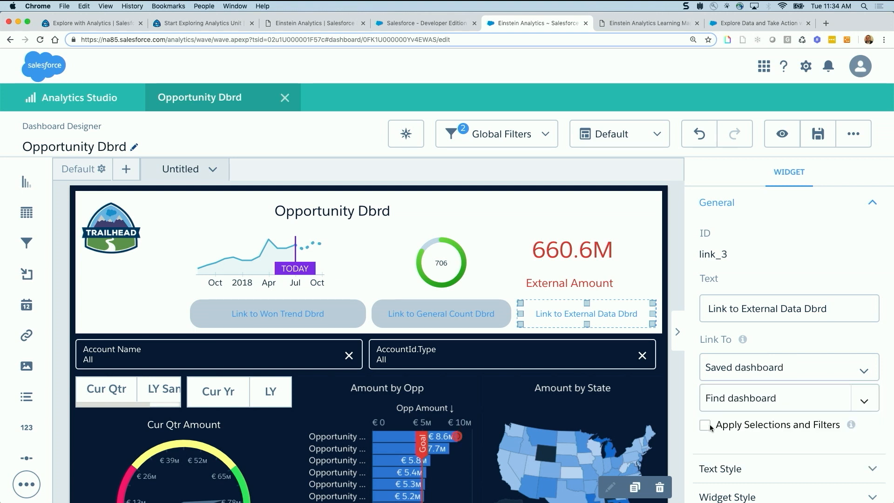
click(728, 400)
click(736, 432)
click(732, 428)
Step: Give the External Data link a light gray-blue background and a border radius of 16
scroll(734, 427, down, 2)
click(733, 445)
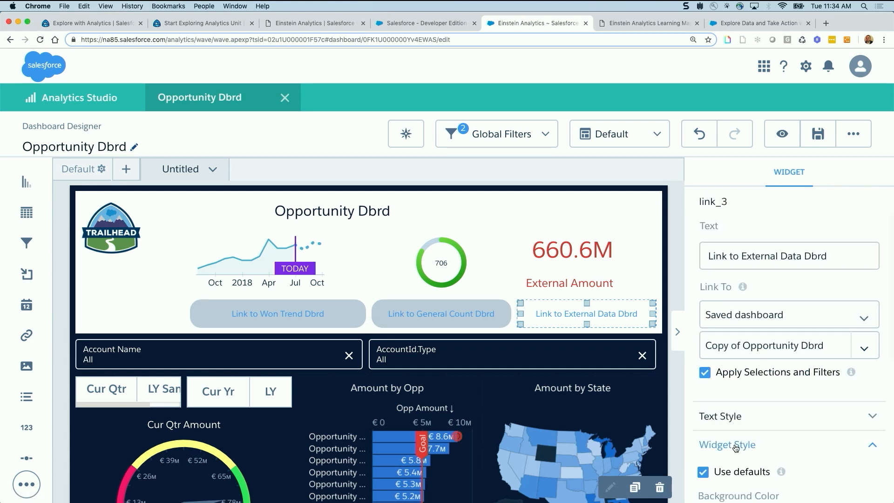
scroll(745, 372, down, 5)
click(708, 214)
click(758, 244)
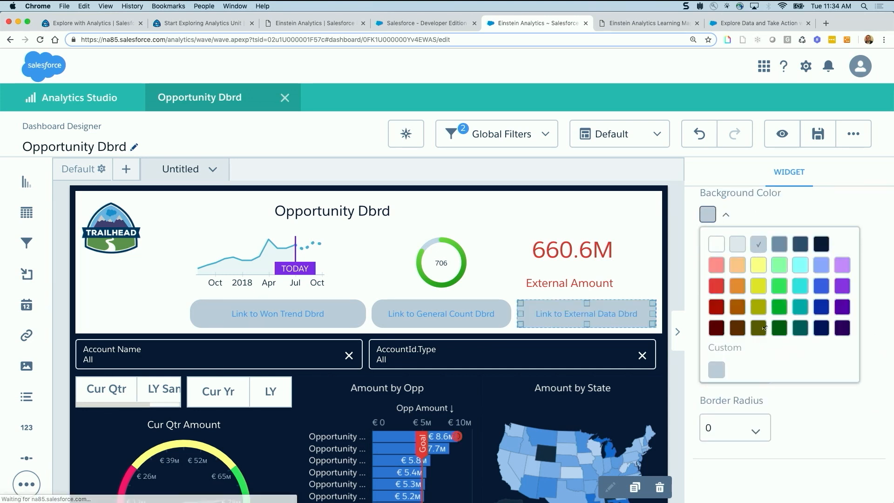
click(745, 426)
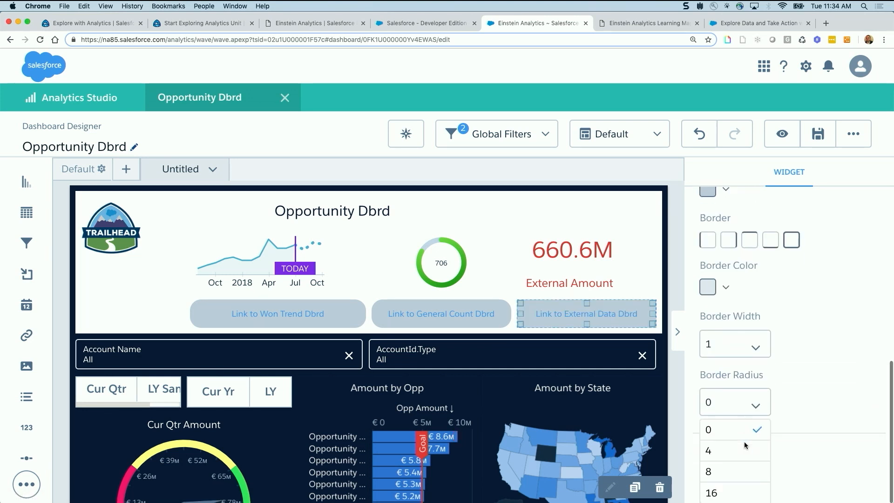
click(733, 493)
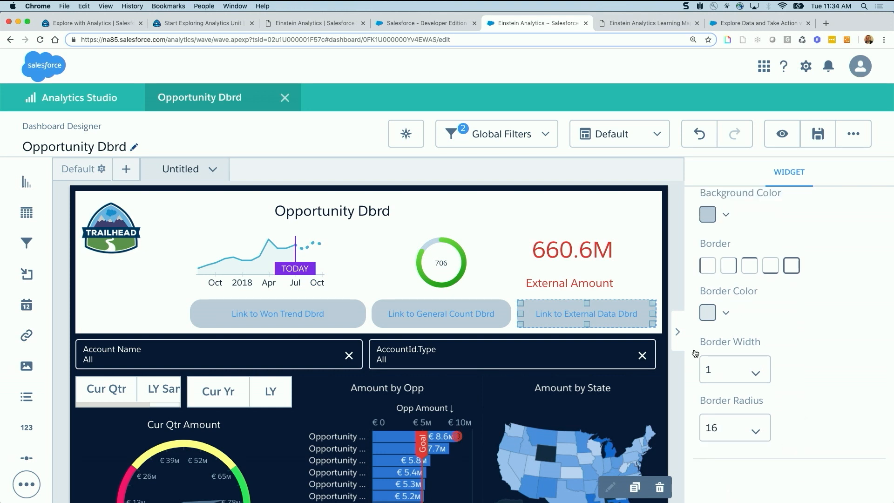
Step: Widen the External Amount number widget to match the link below it and set its text alignment to Center
click(580, 274)
drag(616, 262, 641, 266)
click(582, 266)
scroll(769, 326, down, 3)
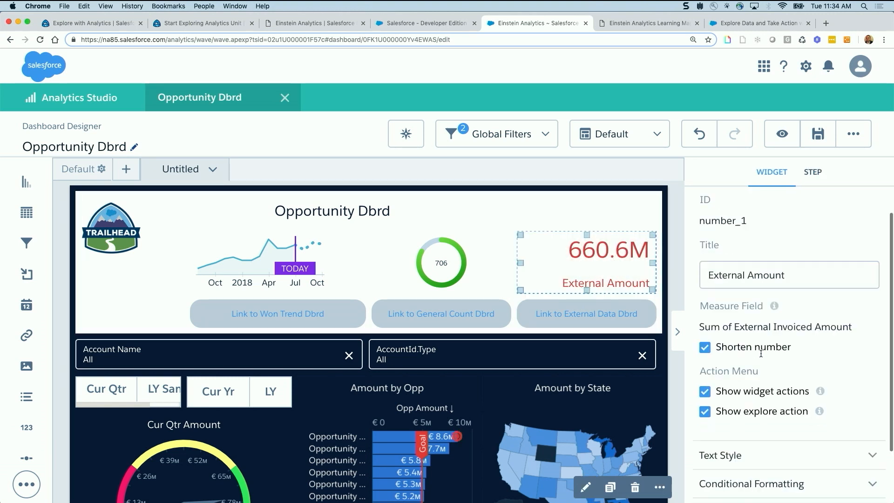
click(743, 386)
scroll(744, 384, down, 5)
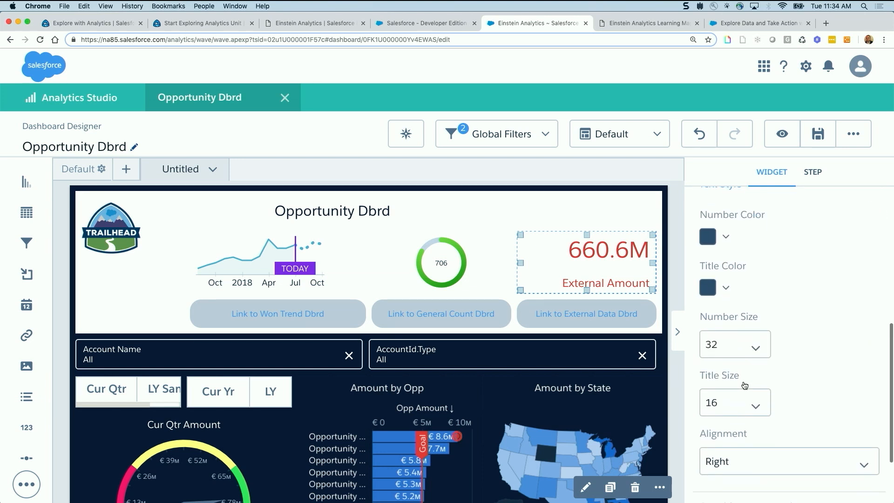
click(735, 376)
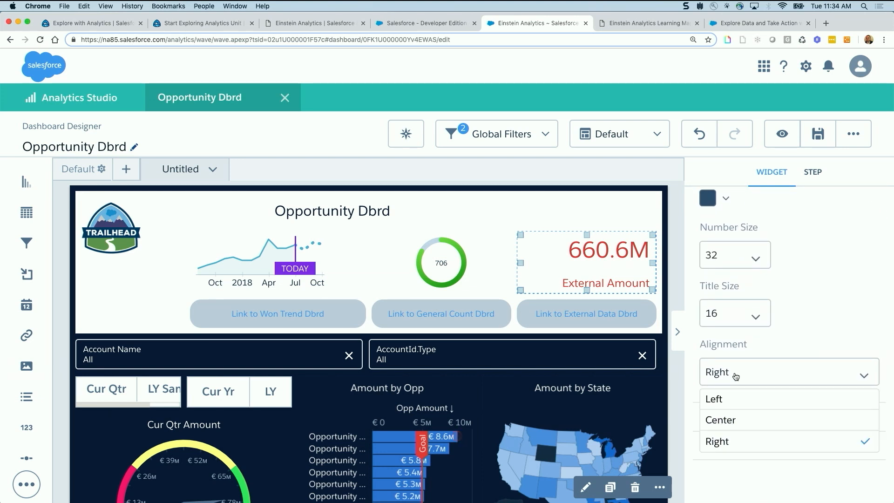
click(732, 421)
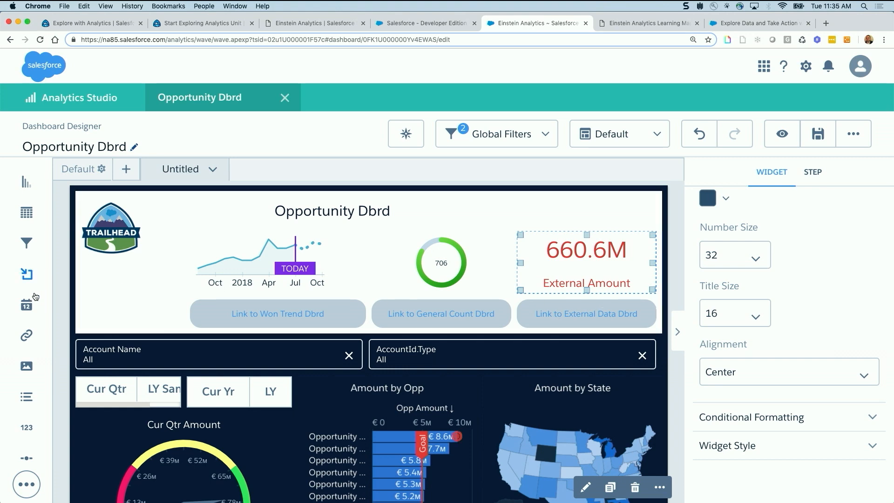
Step: Place a new container widget in the empty grid area below the opportunity table
scroll(75, 334, down, 5)
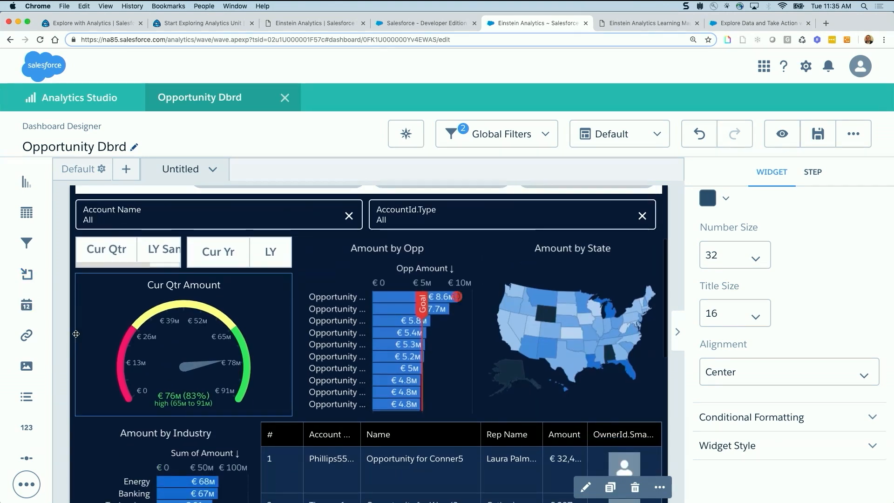
scroll(76, 333, up, 2)
scroll(76, 334, down, 10)
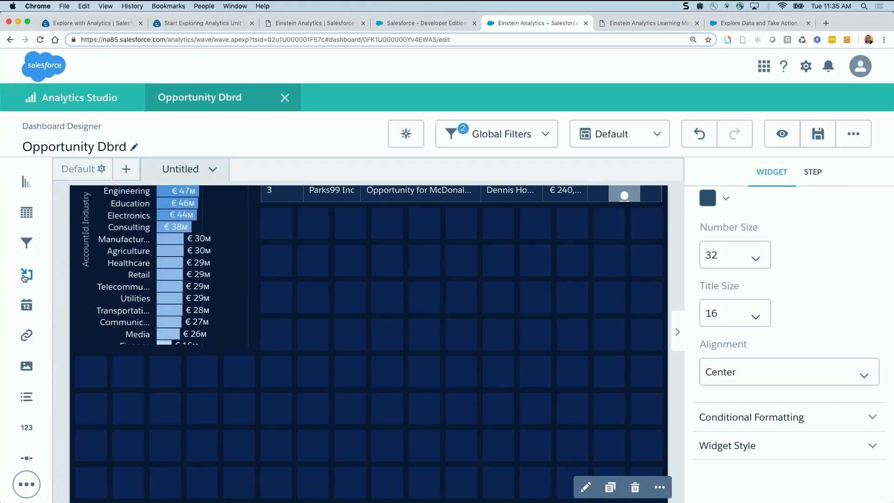
drag(26, 277, 425, 369)
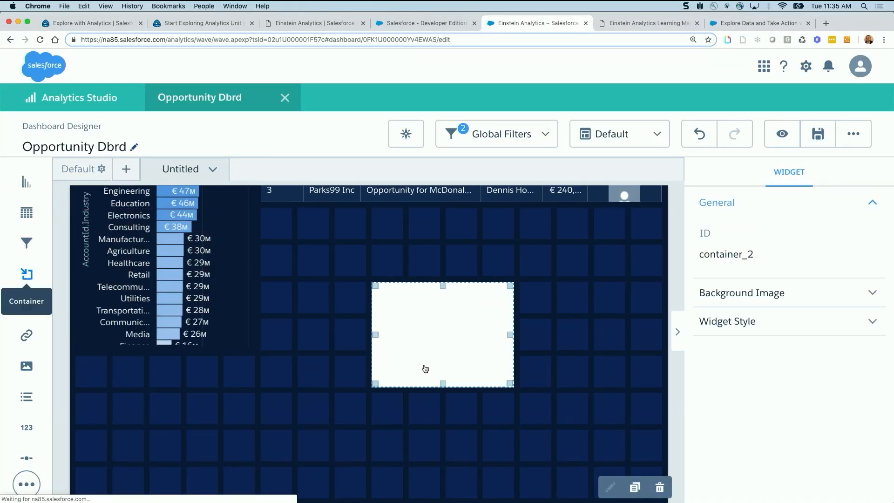
Step: Shrink the new container to two by one grid cells and set the gallery image astro_binoculars as its background
drag(511, 387, 415, 313)
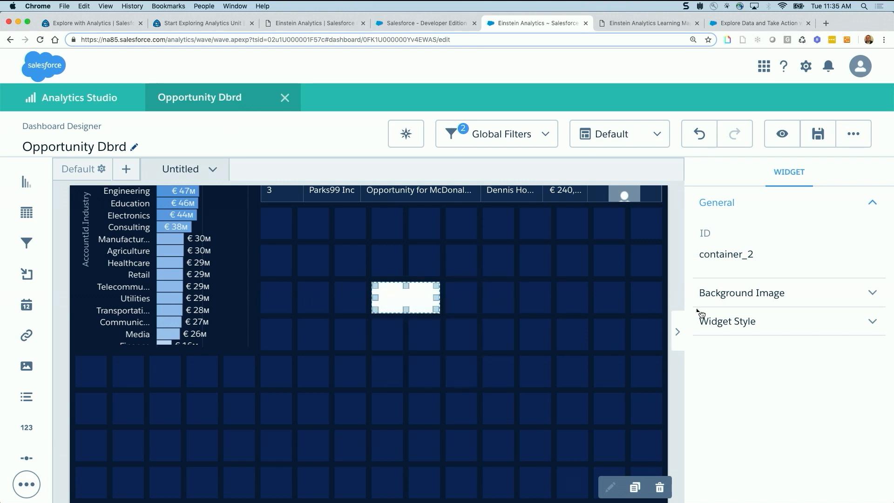
click(717, 298)
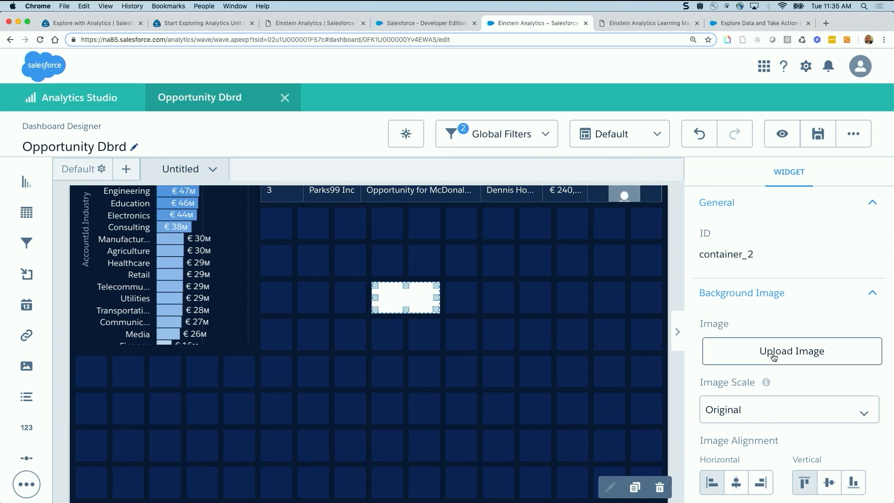
click(774, 357)
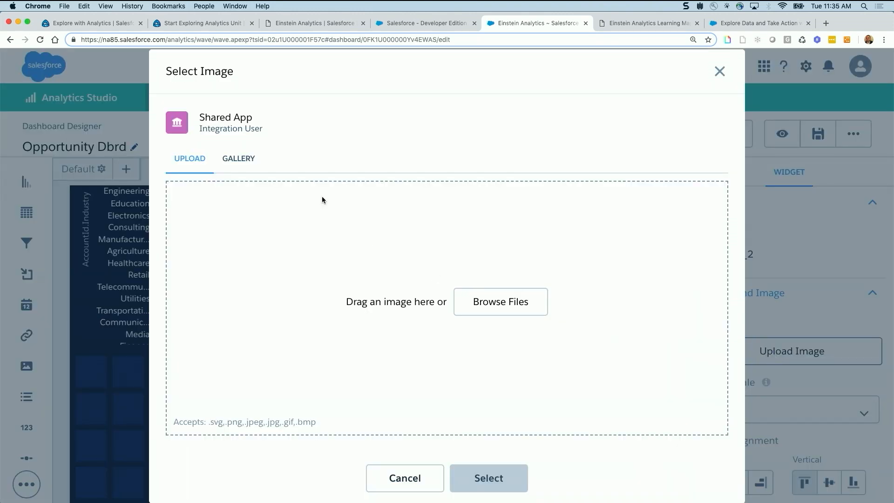
click(239, 159)
click(250, 356)
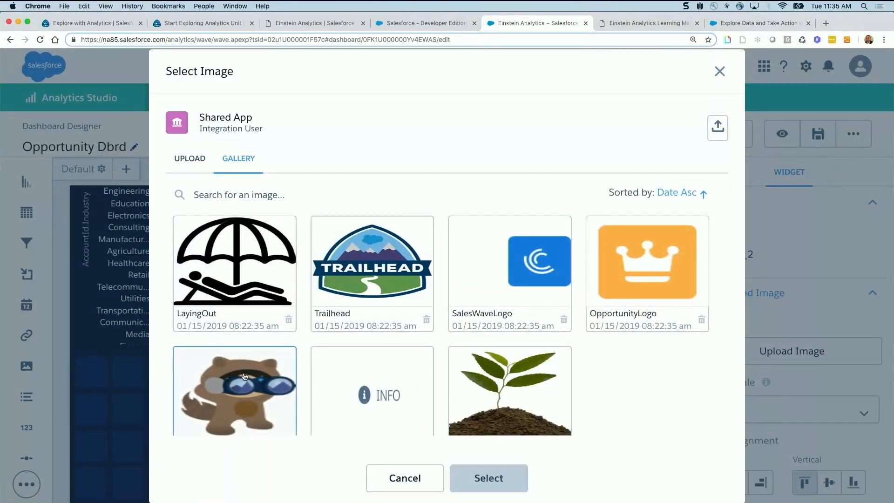
click(493, 478)
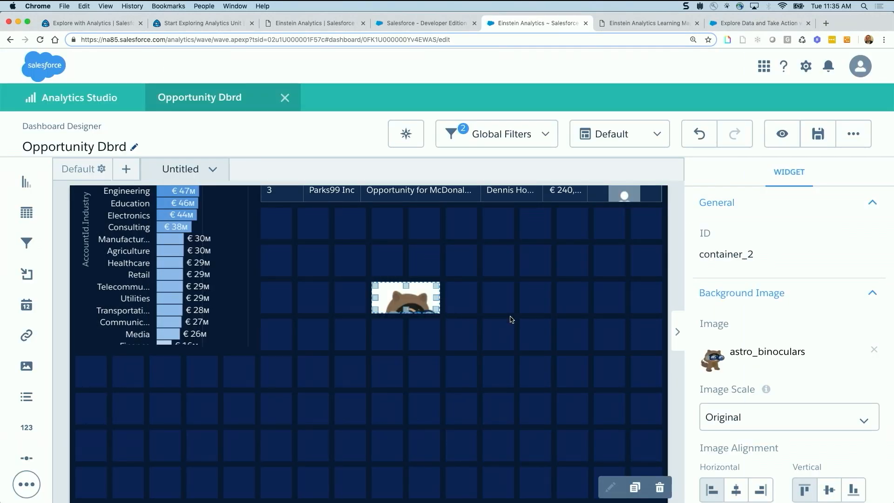
Step: Set the scale of the container's background image to Fit Height
click(738, 419)
scroll(738, 468, down, 2)
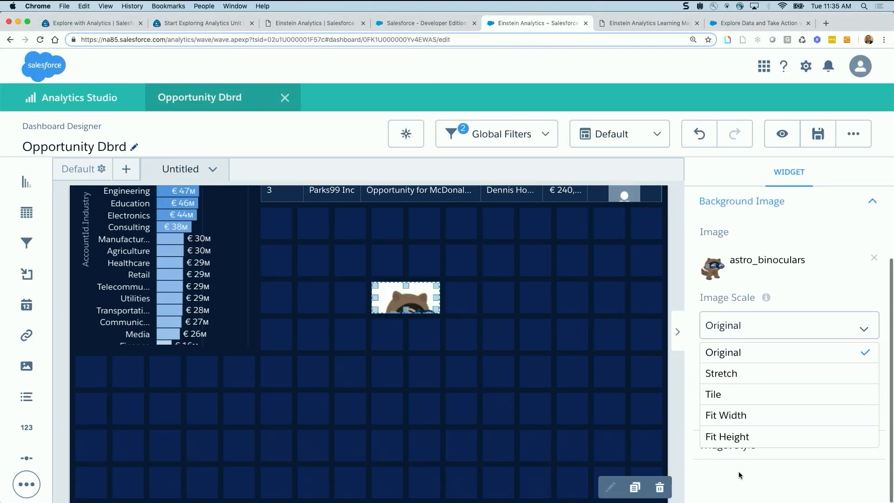
click(735, 438)
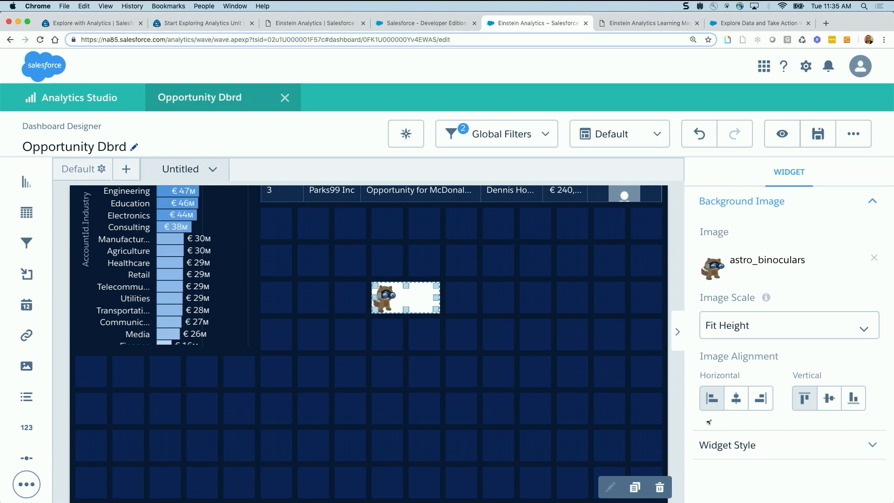
click(268, 380)
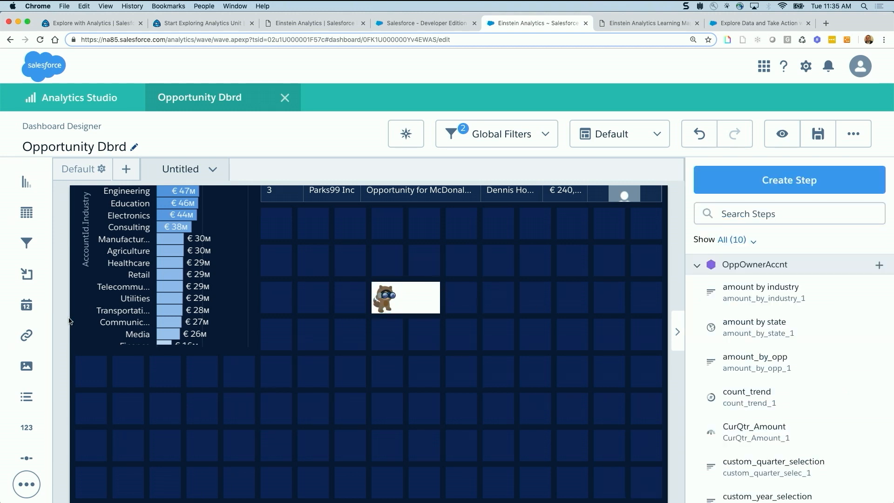
Step: Place a small link widget over the container's image and point it to the saved dashboard Copy of Opportunity Dbrd
drag(27, 336, 405, 334)
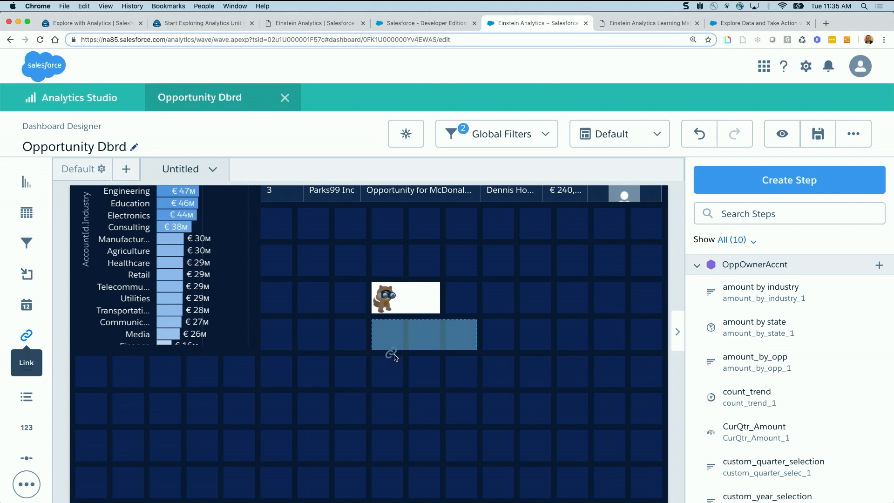
drag(474, 335, 392, 299)
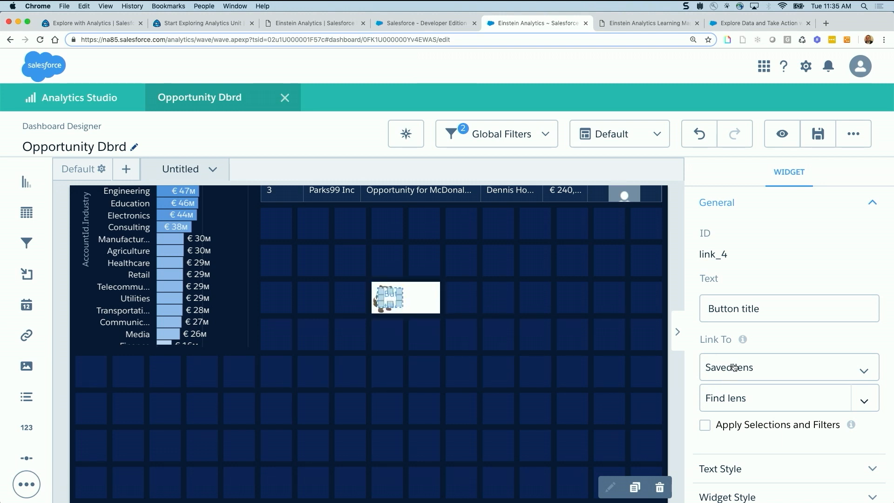
click(754, 370)
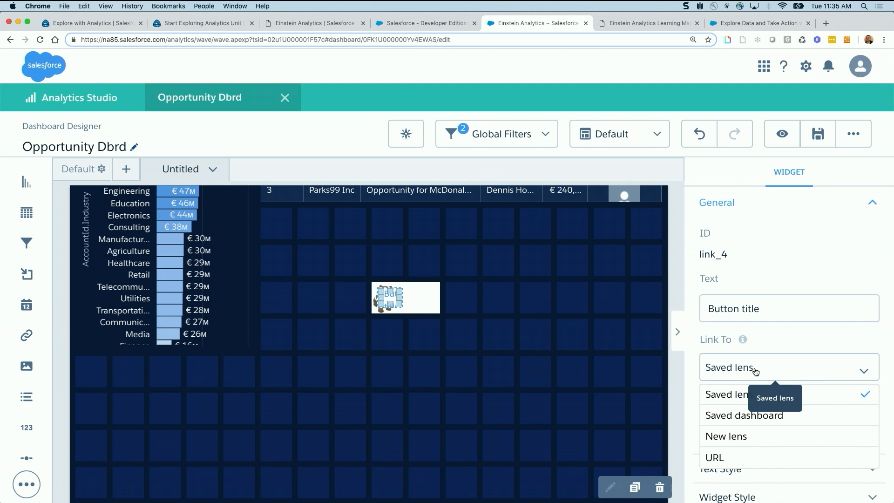
click(757, 339)
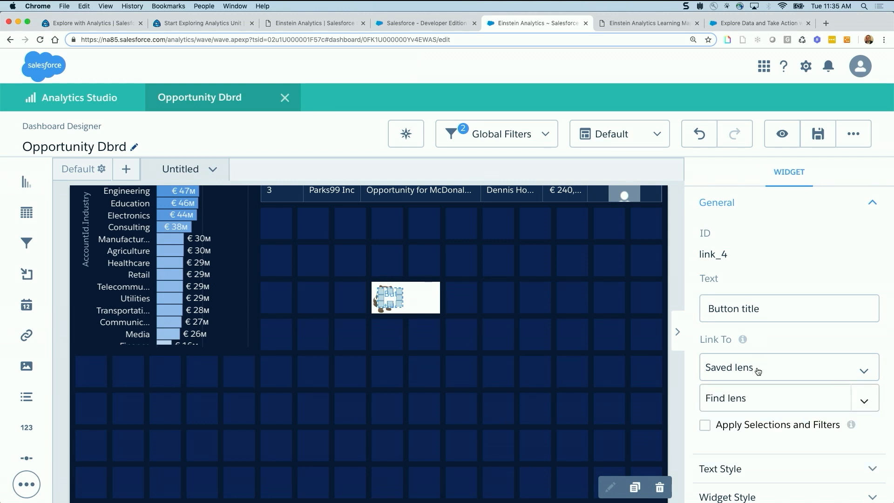
click(758, 371)
scroll(757, 377, down, 2)
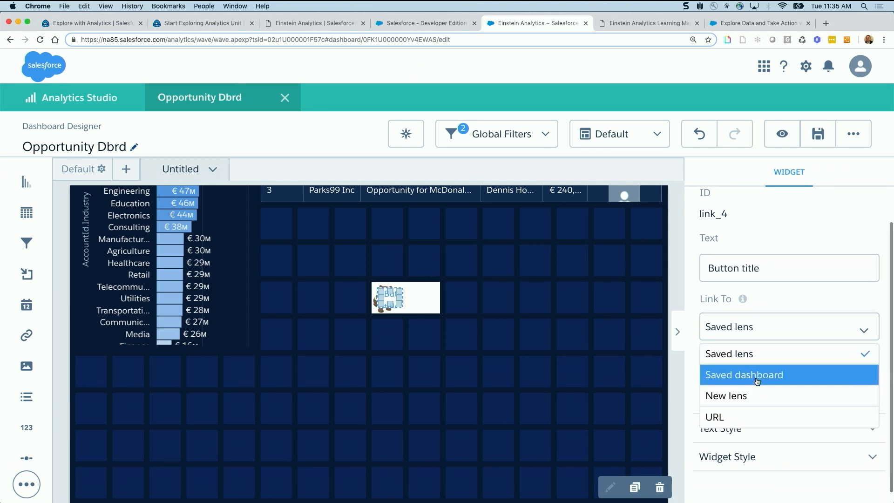
click(758, 377)
click(750, 361)
click(755, 392)
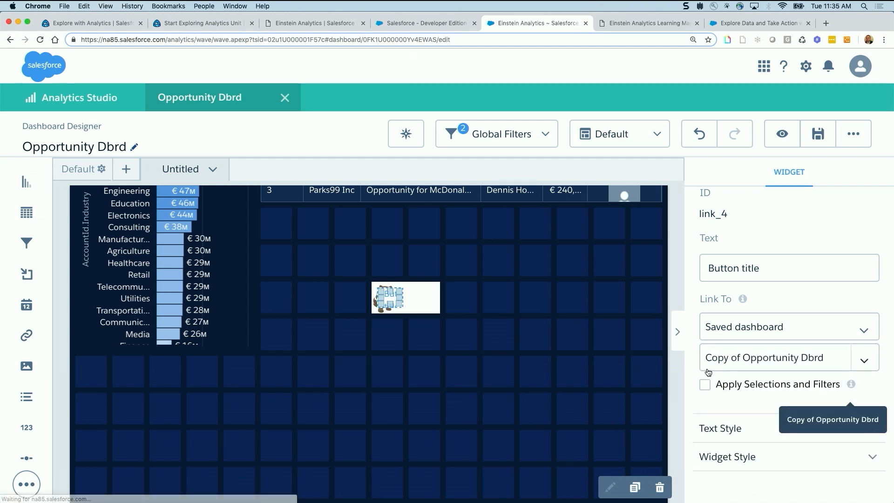
scroll(718, 400, down, 1)
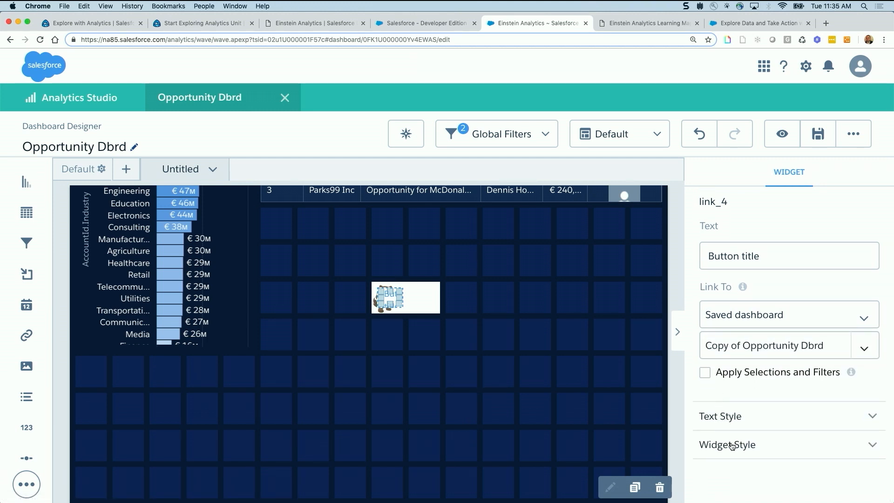
Step: Make the new link's background fully transparent with the custom color rgba(255, 255, 255, 0)
click(726, 419)
scroll(728, 423, down, 5)
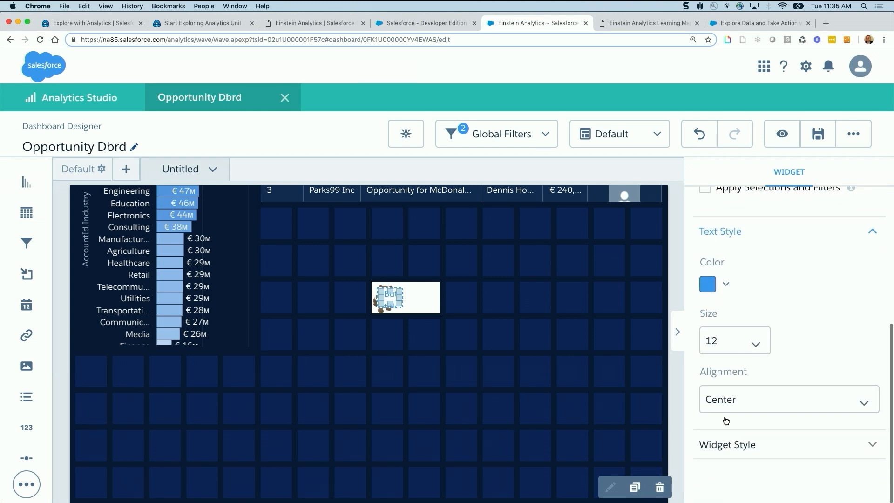
click(732, 440)
scroll(731, 442, down, 5)
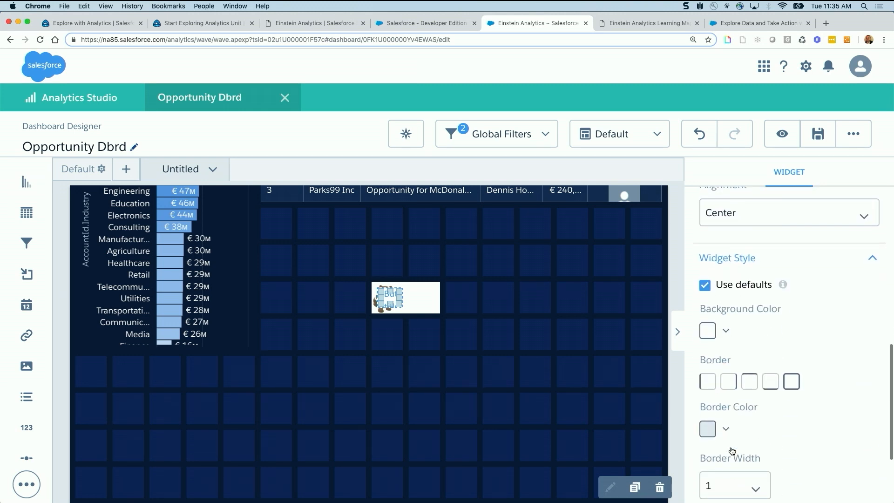
click(726, 330)
scroll(784, 393, down, 3)
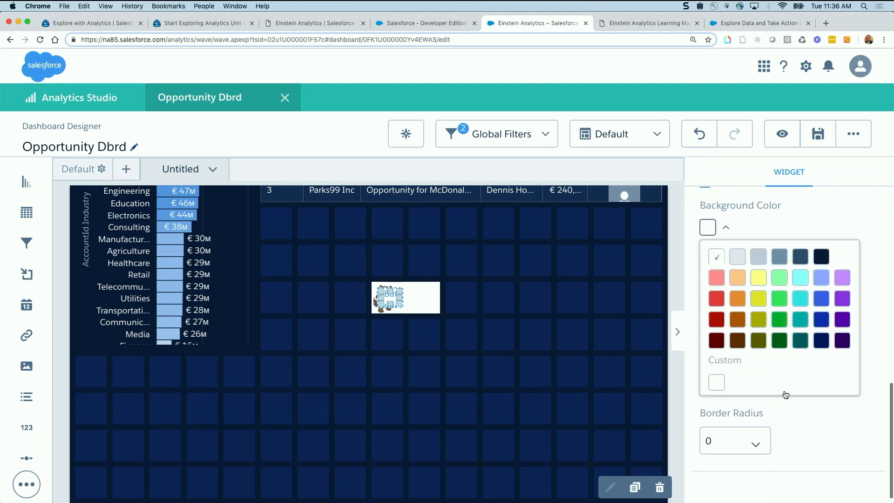
click(715, 386)
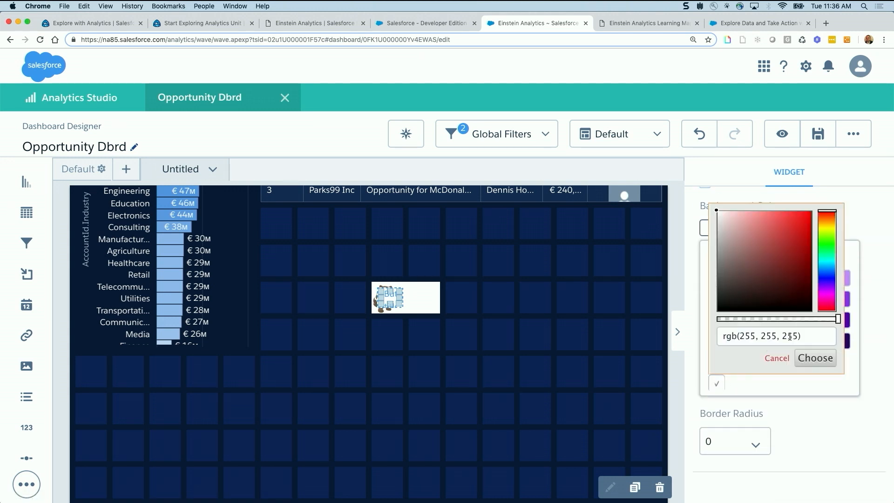
drag(837, 320, 692, 320)
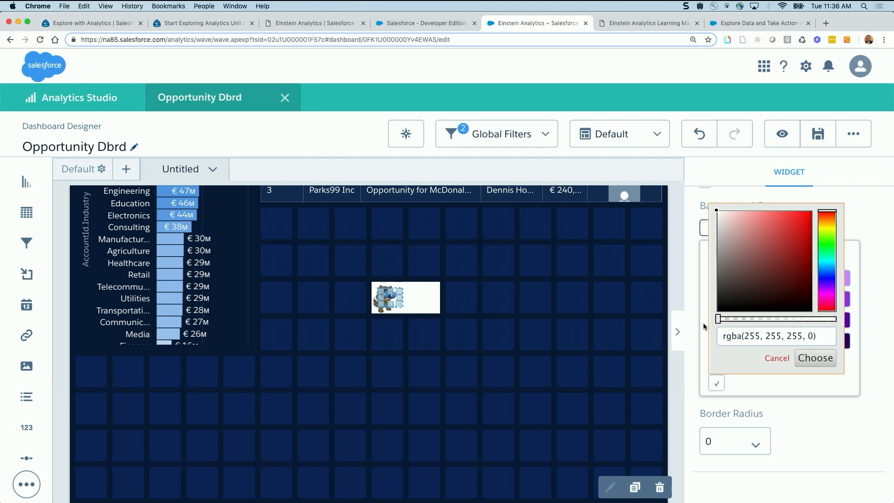
click(816, 358)
Step: Make the new link's text white and fully transparent with the custom color rgba(255, 255, 255, 0)
scroll(732, 261, up, 6)
click(710, 277)
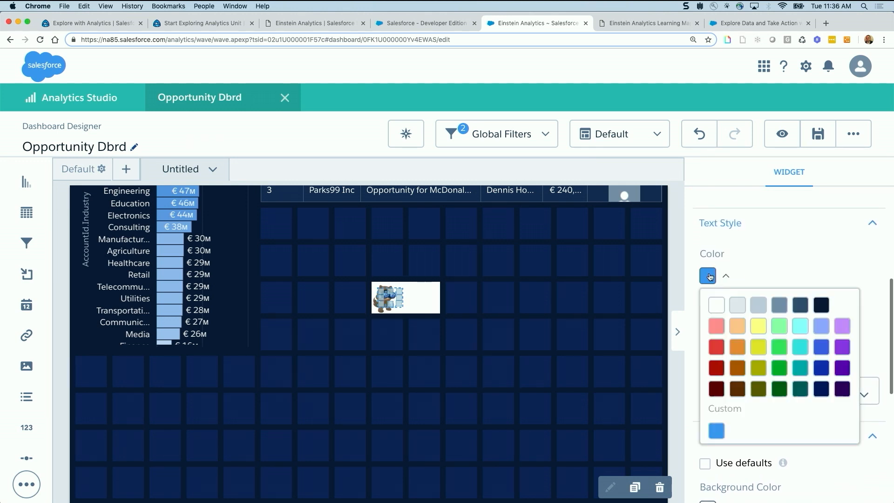
click(716, 306)
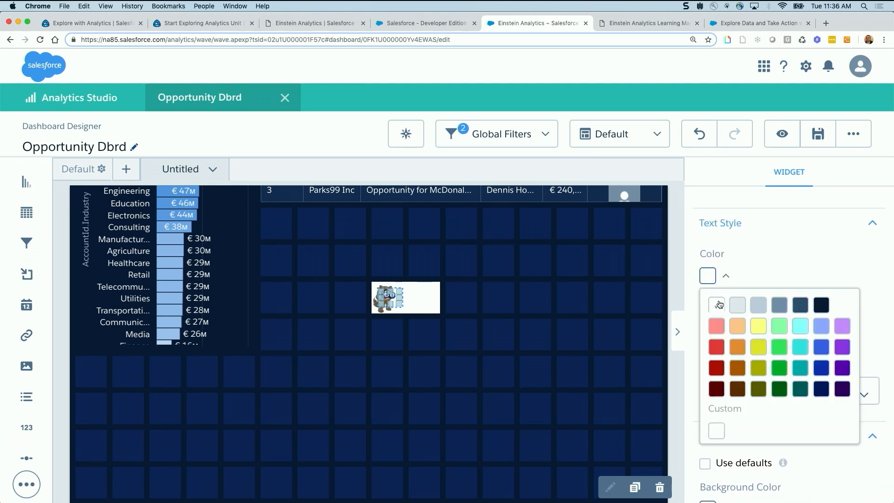
click(717, 430)
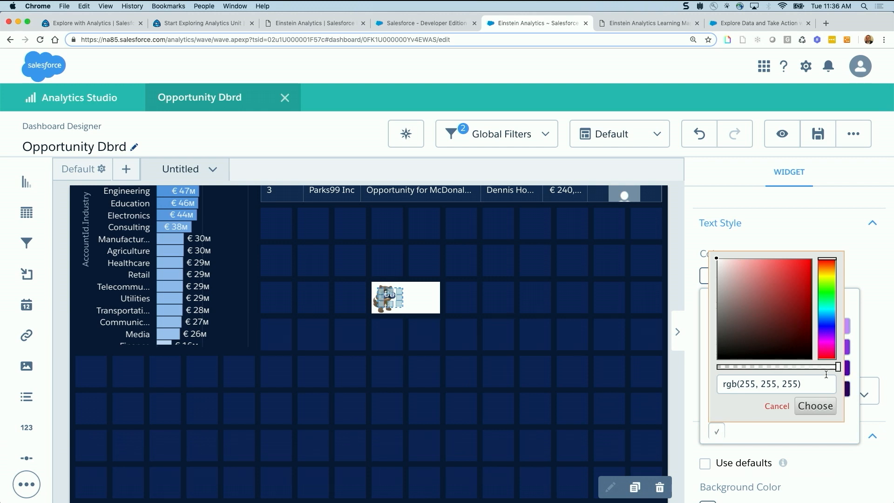
drag(838, 367, 708, 368)
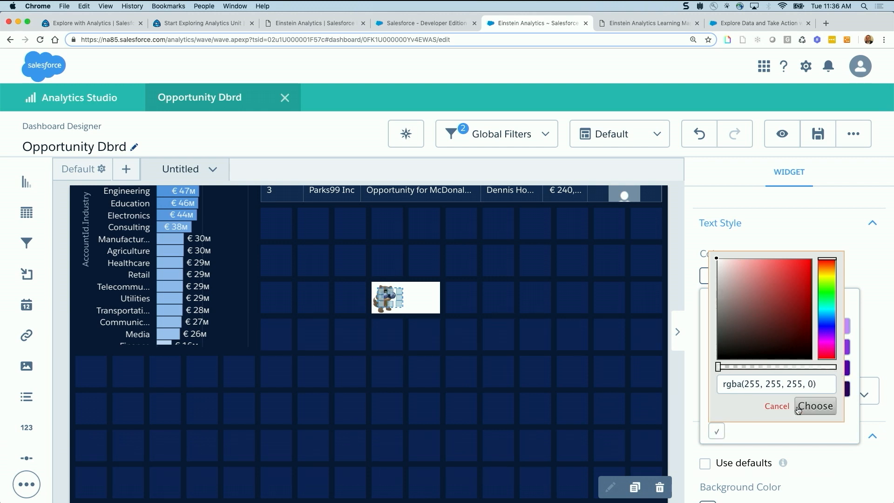
click(812, 405)
Step: Narrow the image container to a single grid cell around the picture
click(422, 296)
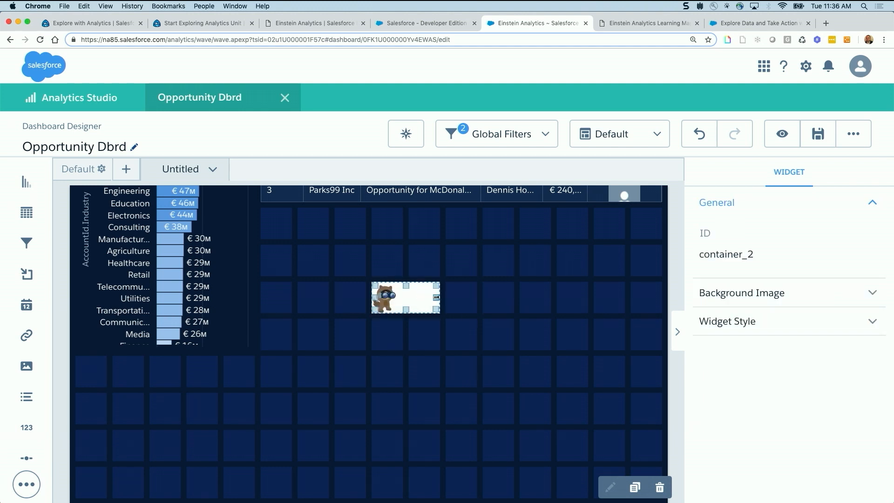
click(505, 286)
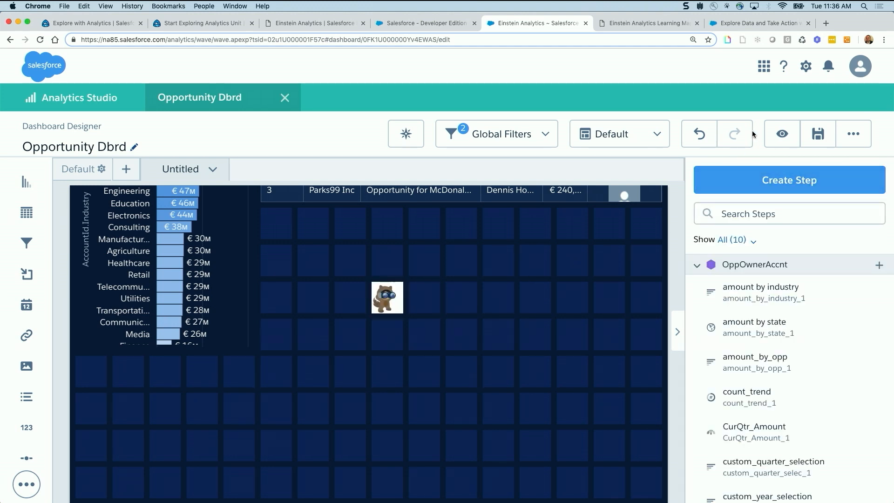
Step: Preview the dashboard, test the image link, close the linked dashboard and return to editing Opportunity Dbrd
click(782, 135)
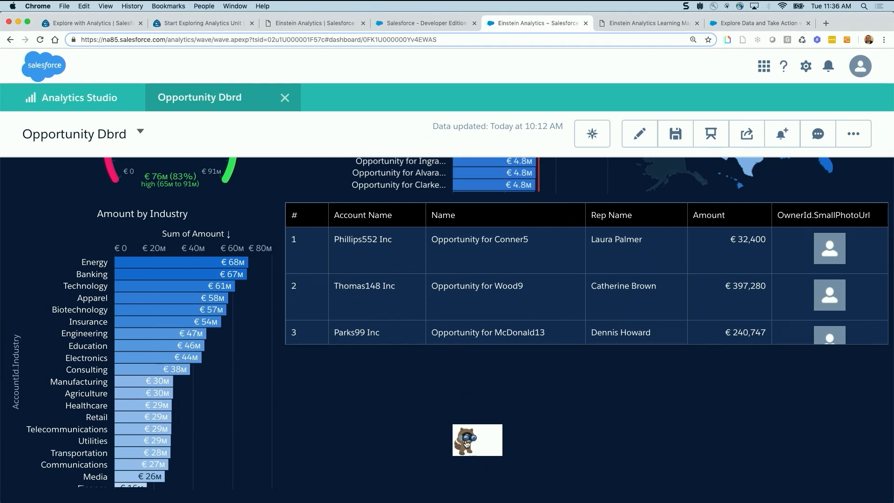
click(467, 444)
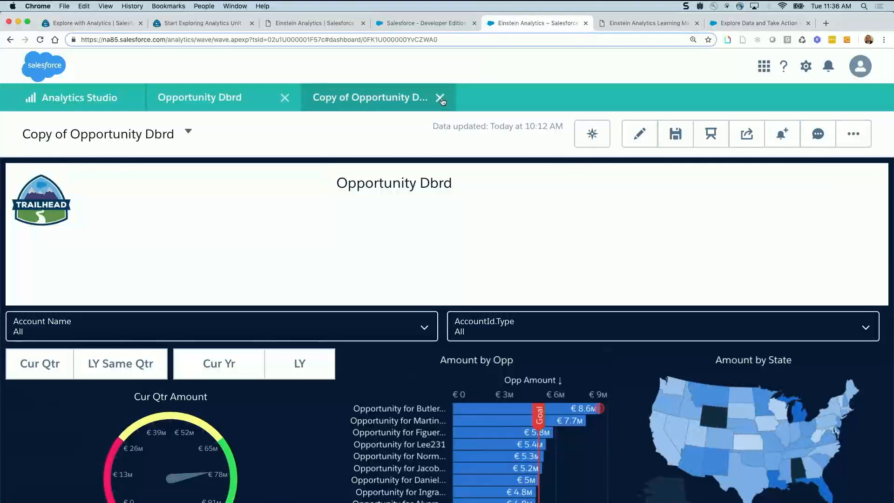
click(440, 98)
click(645, 140)
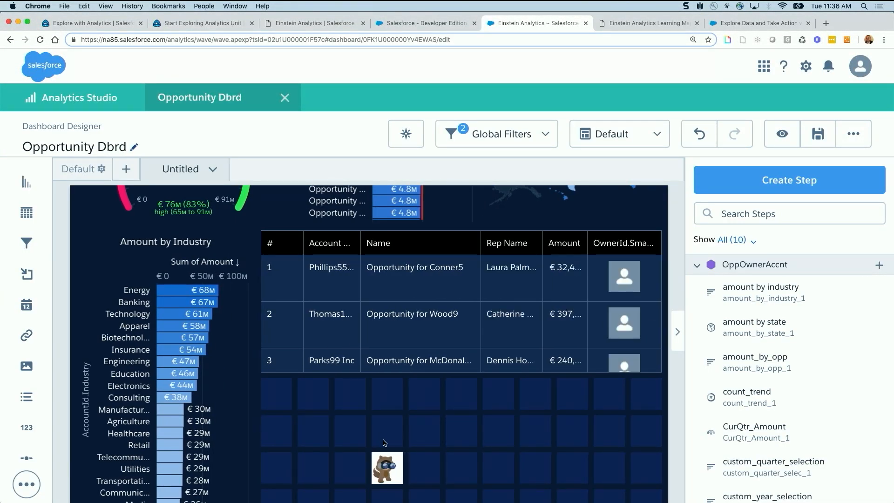
Step: Delete the image container and the transparent link on it from the area below the opportunity table
click(389, 464)
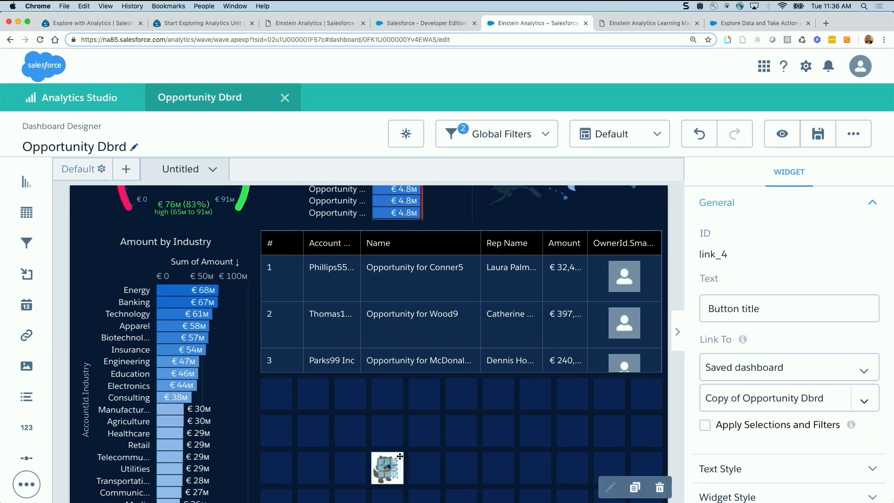
click(399, 456)
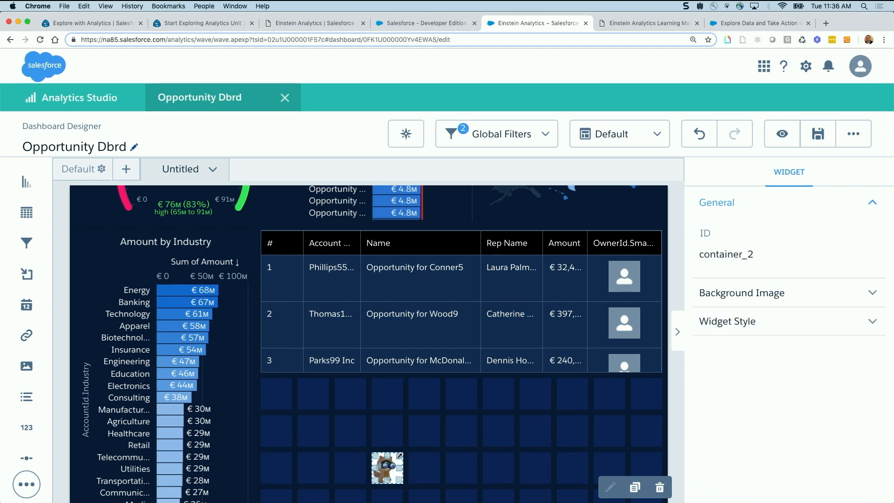
key(Delete)
click(394, 462)
key(Delete)
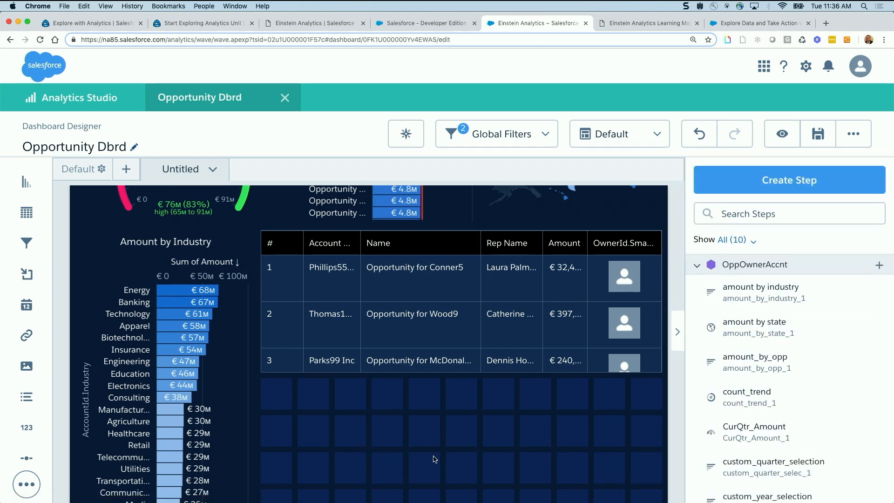
Step: Preview the dashboard, select the largest opportunity in Amount by Opp, and follow Link to External Data Dbrd to test filter passing
scroll(442, 456, up, 10)
click(782, 134)
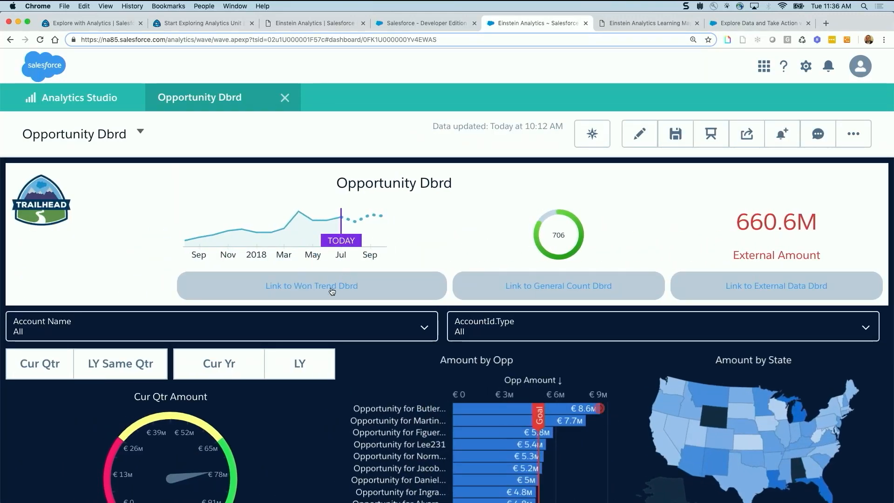
click(495, 411)
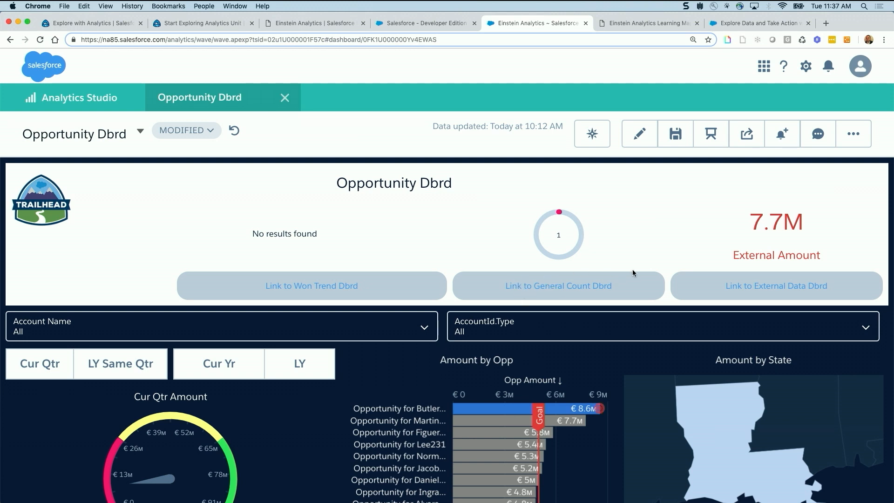
click(734, 286)
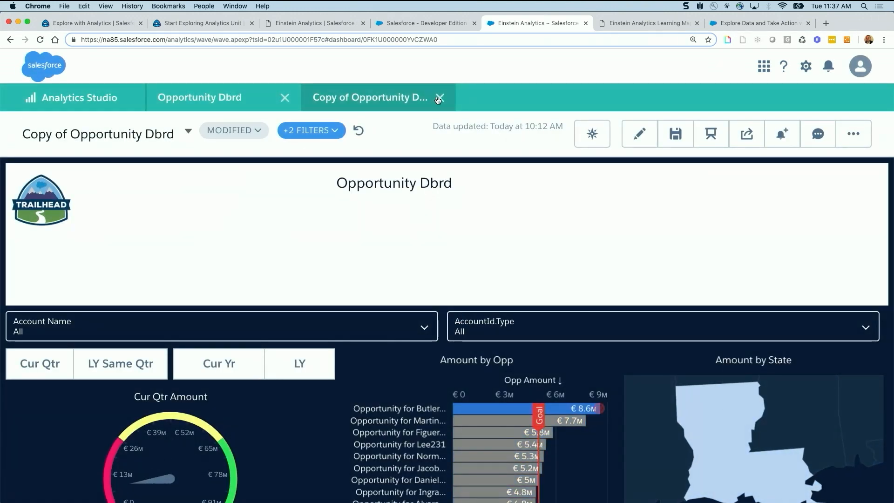
Step: Close the linked dashboard, resume editing Opportunity Dbrd, and point Link to General Count Dbrd at the saved dashboard Copy of Opportunity Dbrd
click(440, 99)
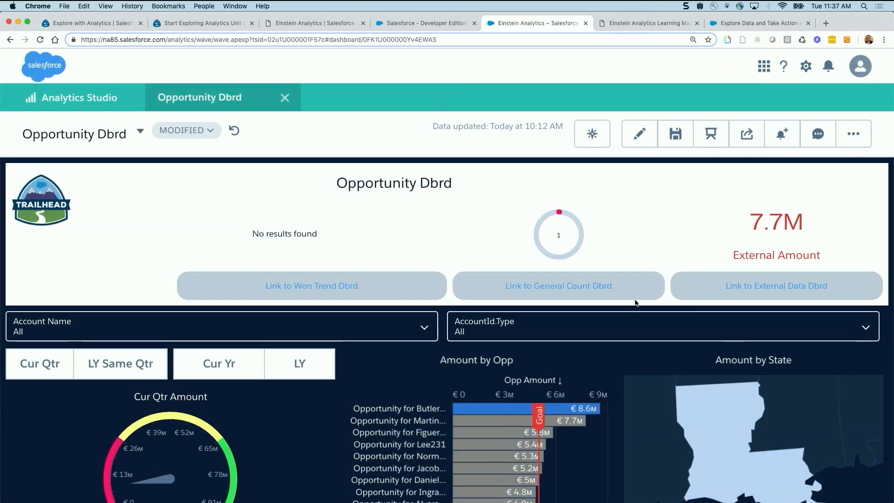
click(640, 133)
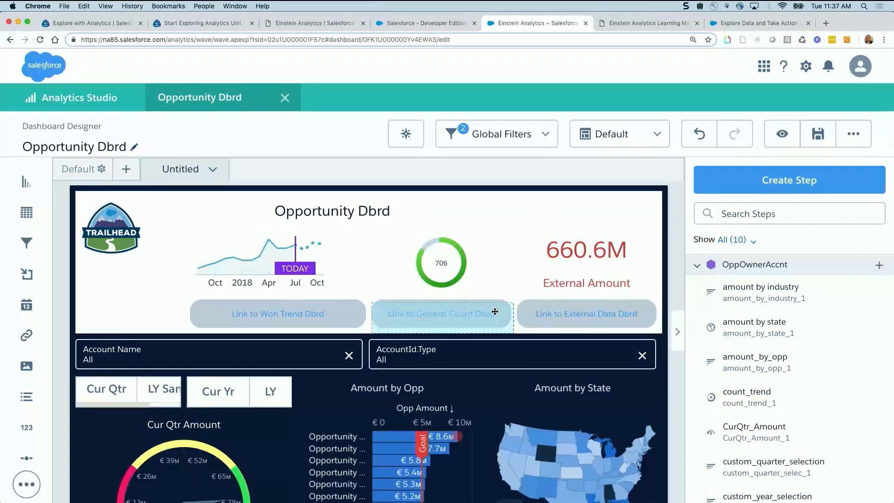
click(442, 314)
click(753, 408)
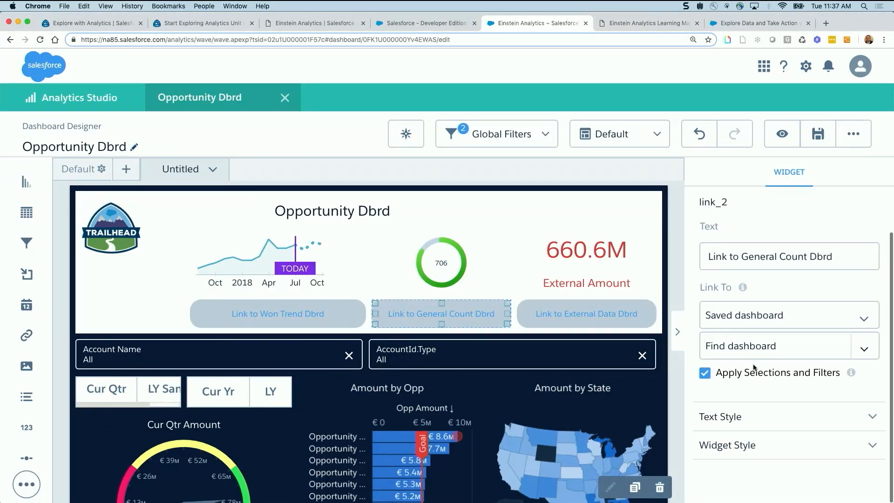
scroll(758, 451, down, 1)
scroll(735, 410, up, 1)
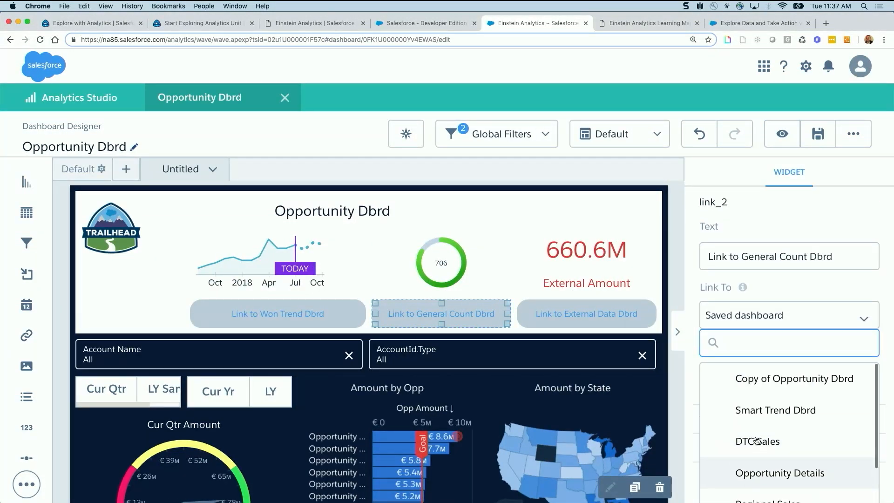
click(745, 378)
Step: Preview the dashboard, test filter passing through Link to General Count Dbrd with the largest opportunity selected, and close the linked dashboard
click(787, 135)
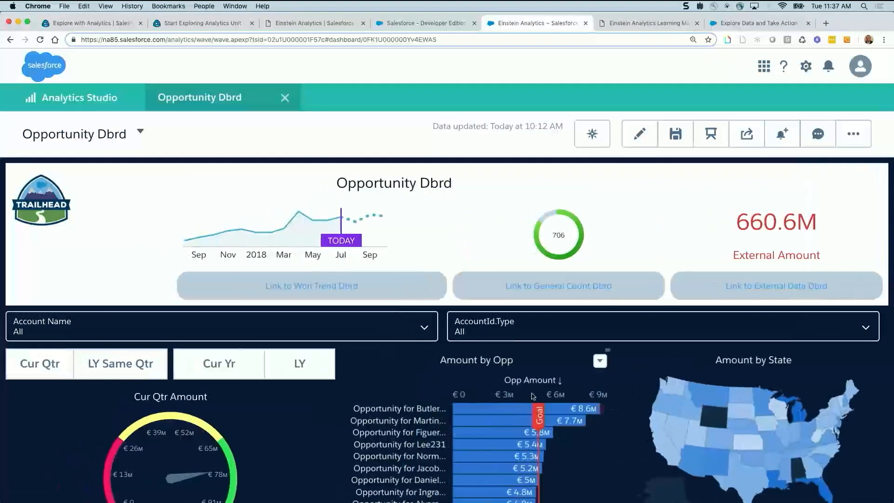
click(478, 409)
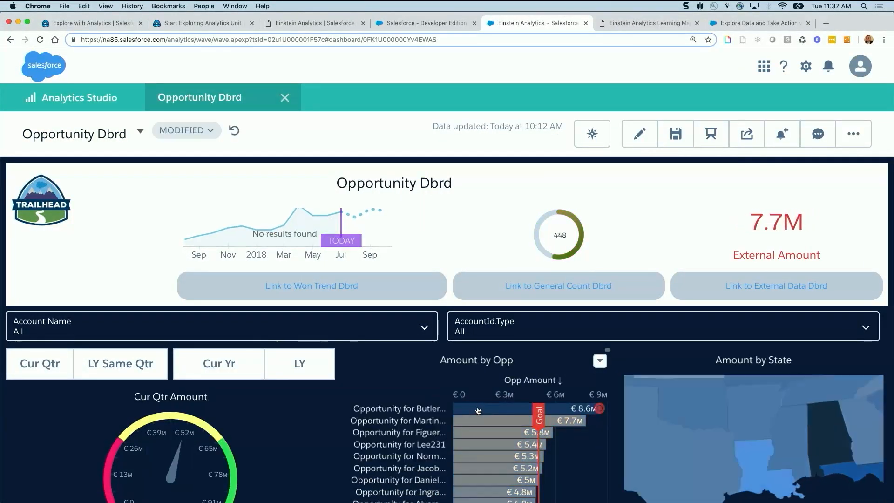
click(540, 284)
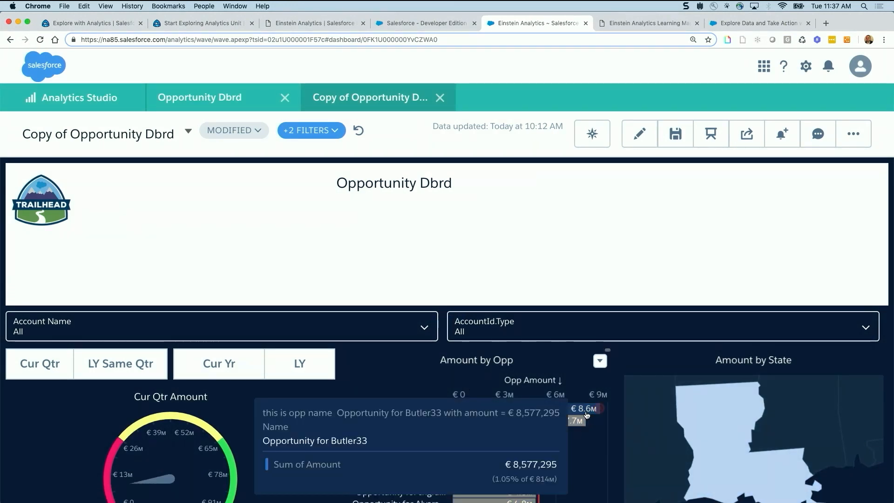
click(440, 98)
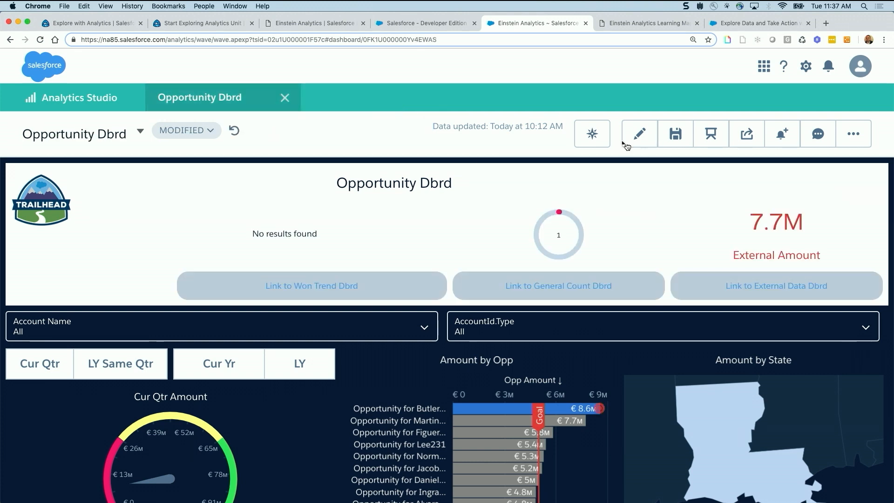
Step: Save Opportunity Dbrd and return it to its initial view
key(super+s)
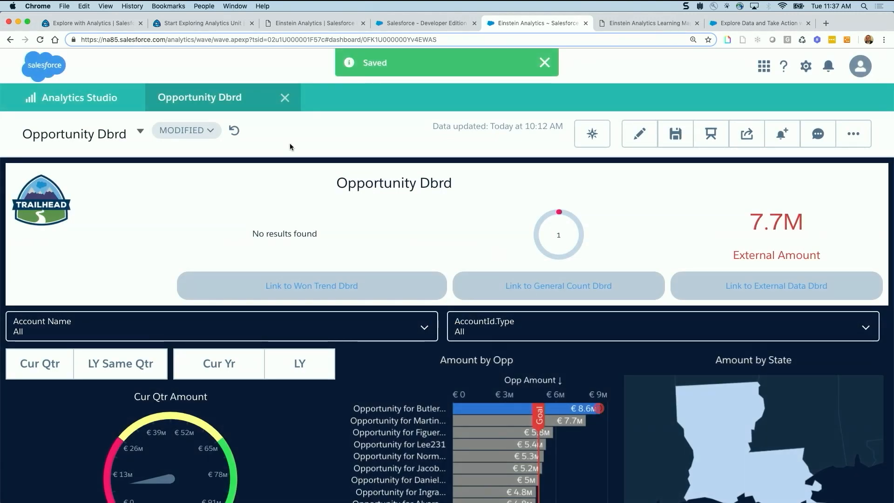
click(235, 132)
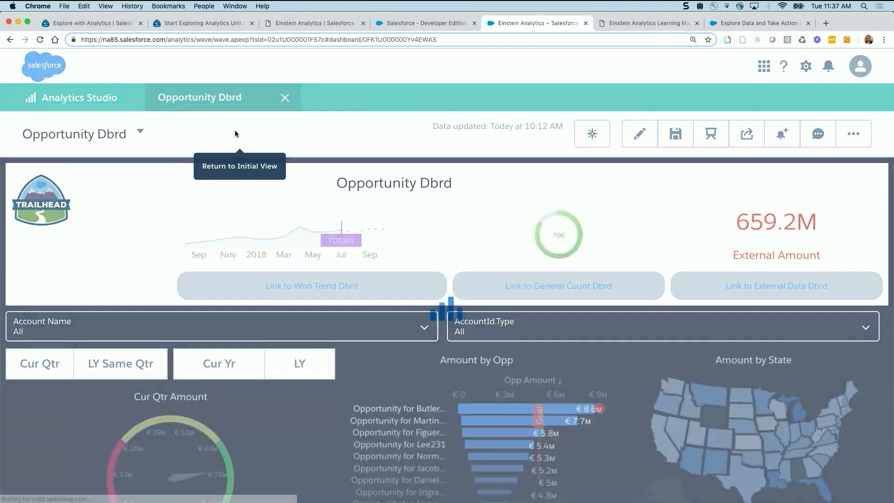